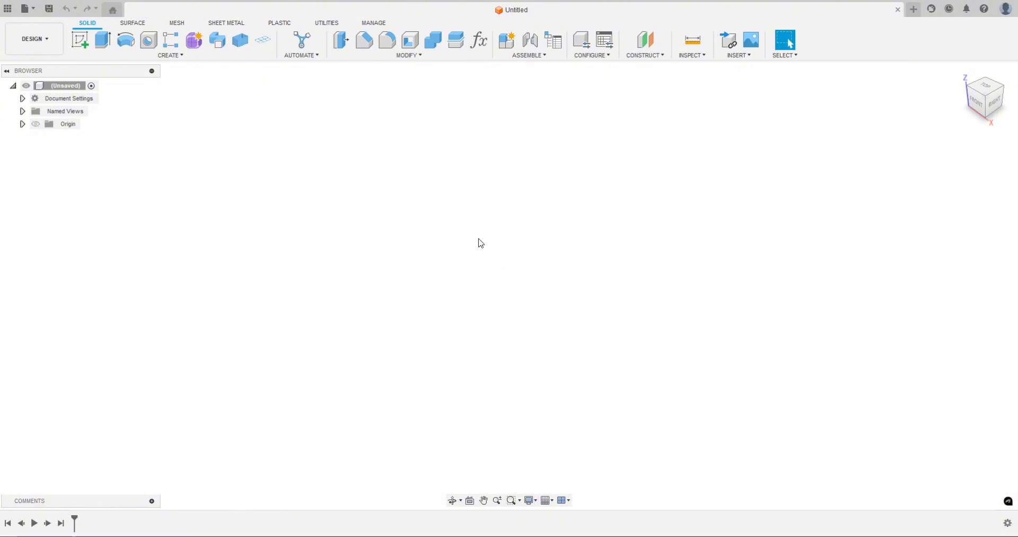
Start a sketch on the front XZ plane and begin an origin-centred ellipse with a 100 mm vertical axis
left_click(80, 41)
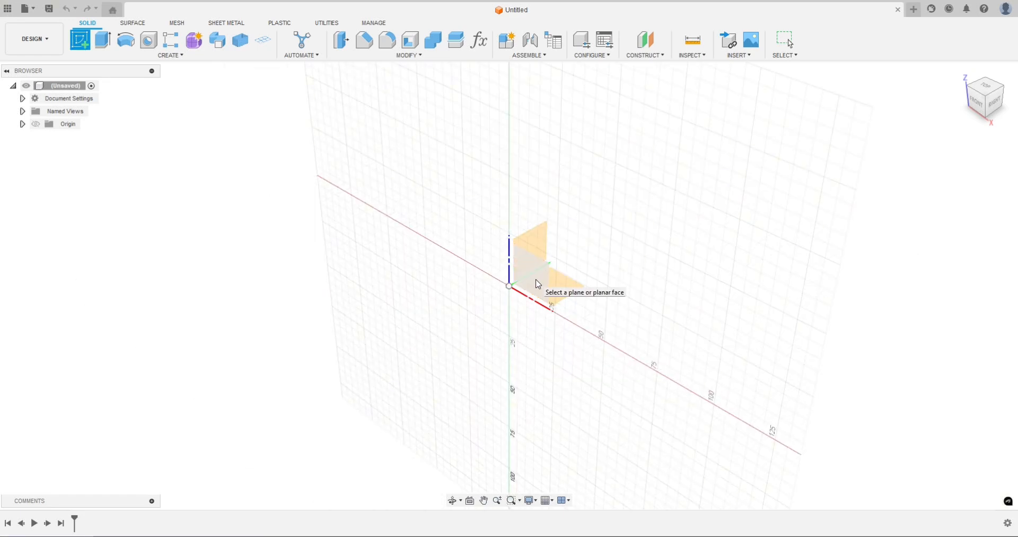
left_click(538, 284)
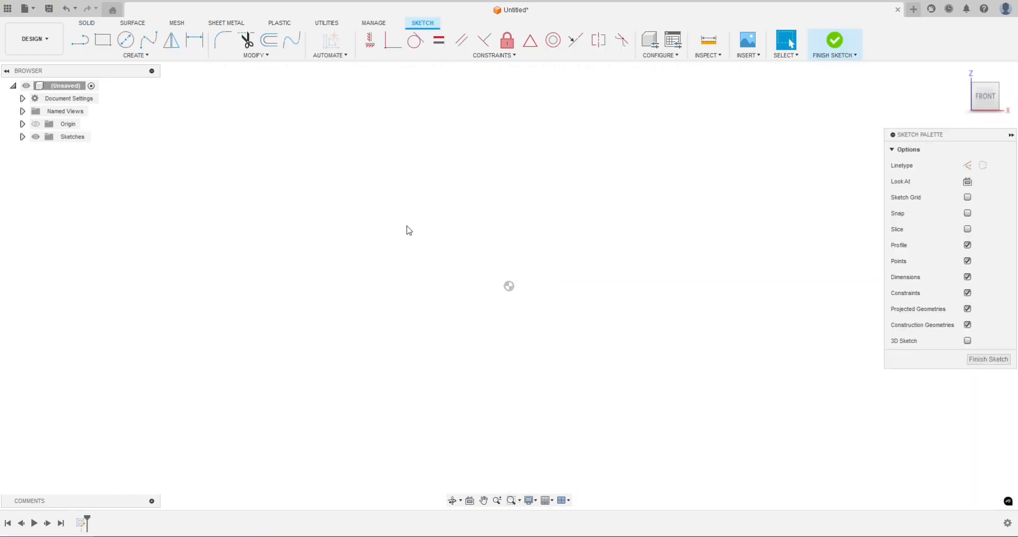
left_click(137, 56)
mouse_move(96, 89)
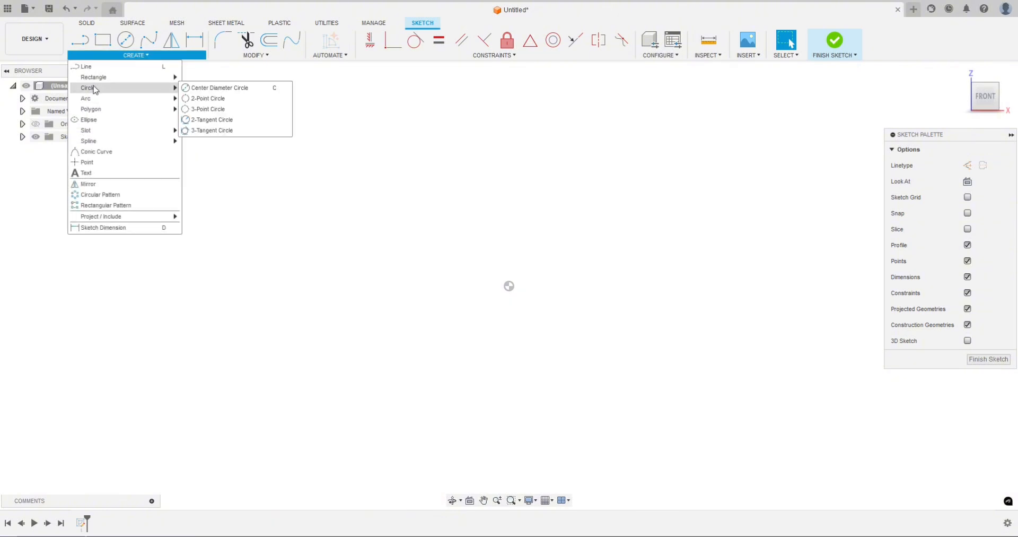
left_click(96, 121)
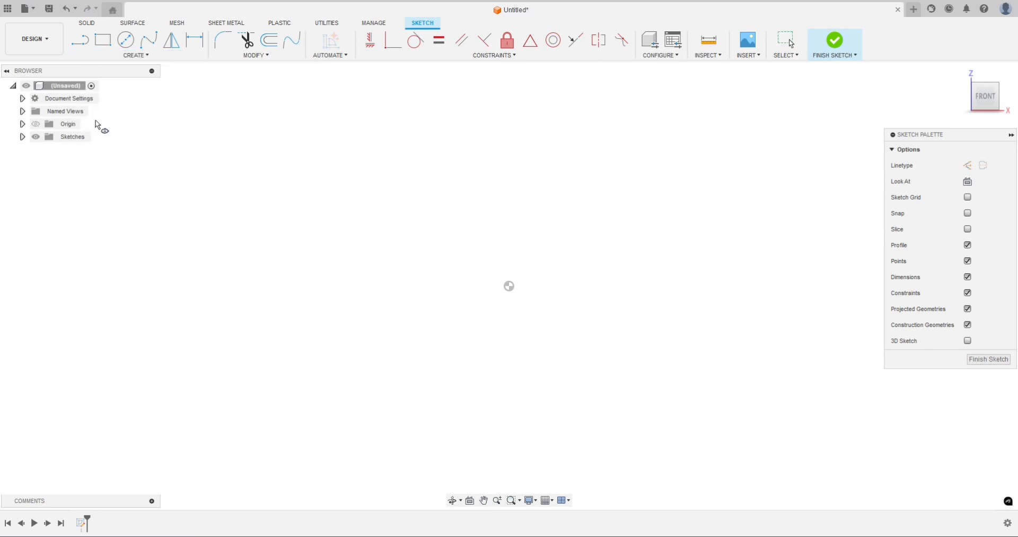
left_click(510, 287)
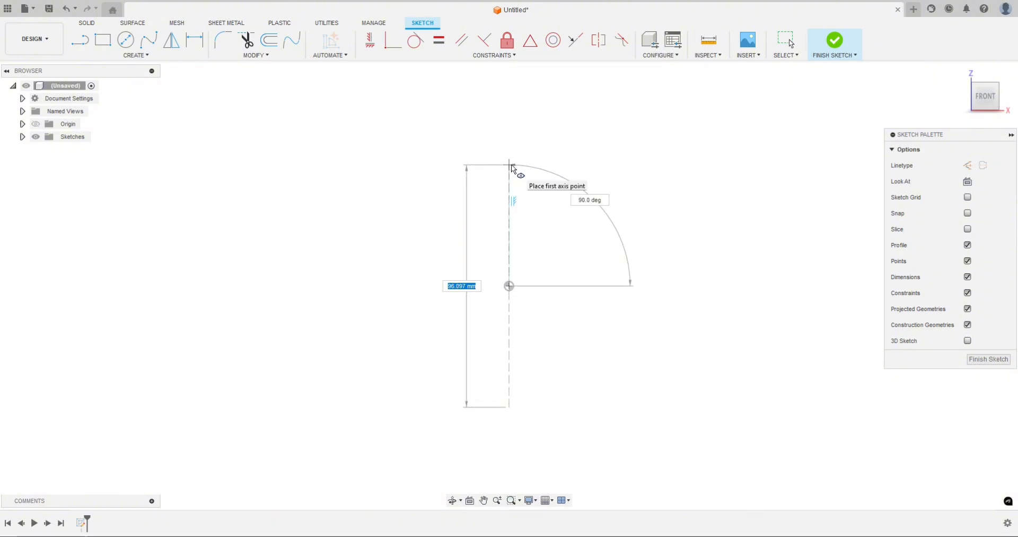
type("100")
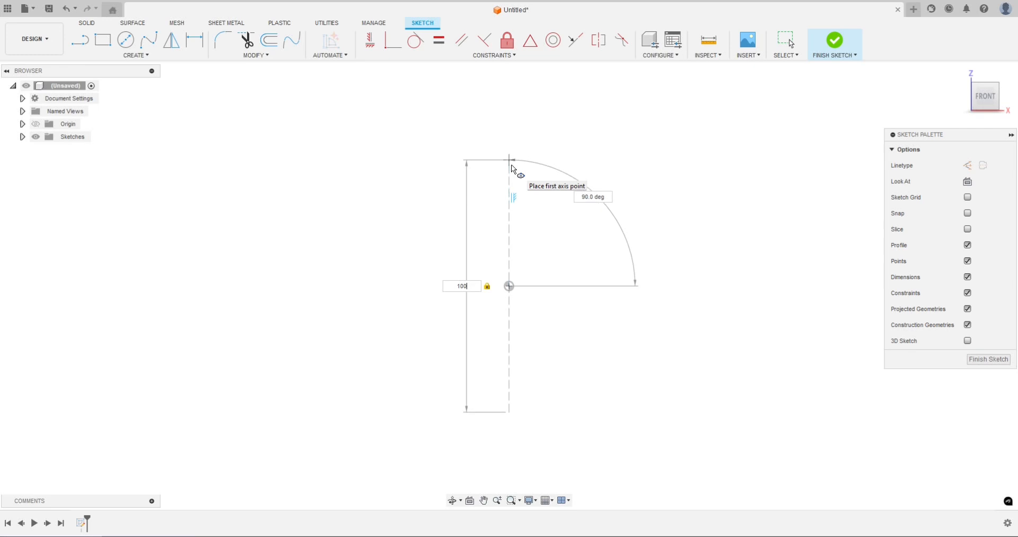
key("Tab")
key("Return")
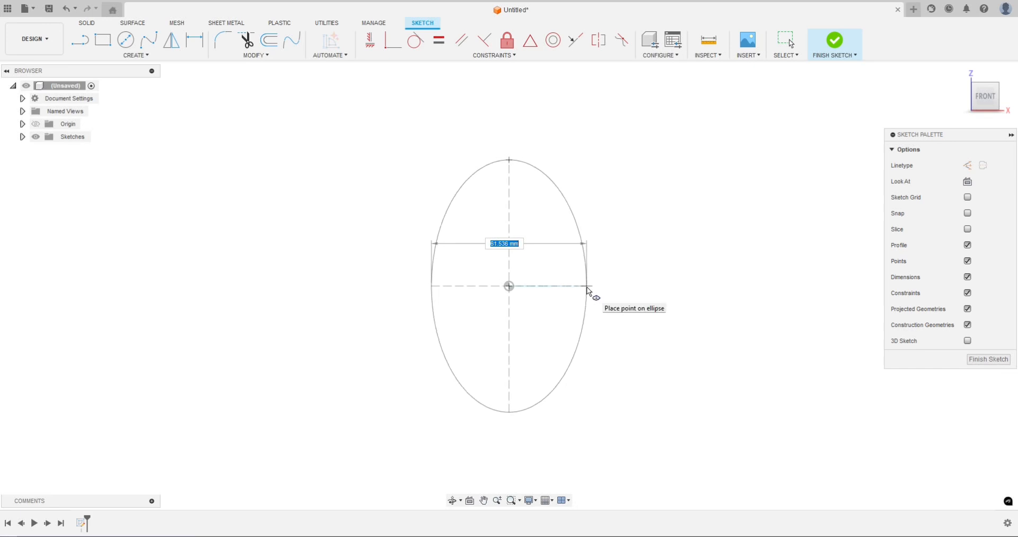
Try widths of 75 mm and 100 mm for the ellipse's horizontal axis
type("75")
key("Tab")
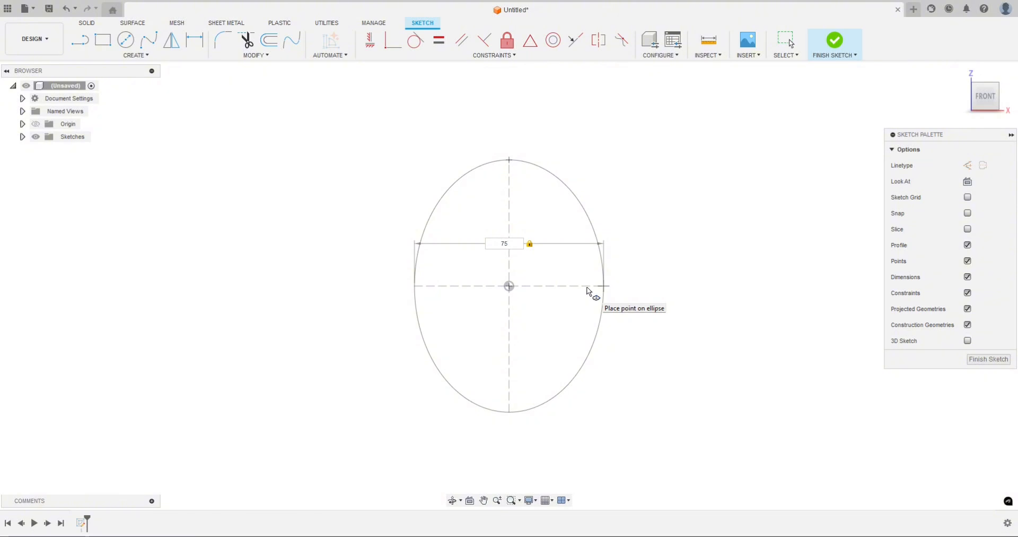
key("BackSpace")
type("100")
key("Tab")
Set the ellipse's horizontal axis to 60 mm and complete the ellipse
key("BackSpace")
key("BackSpace")
key("BackSpace")
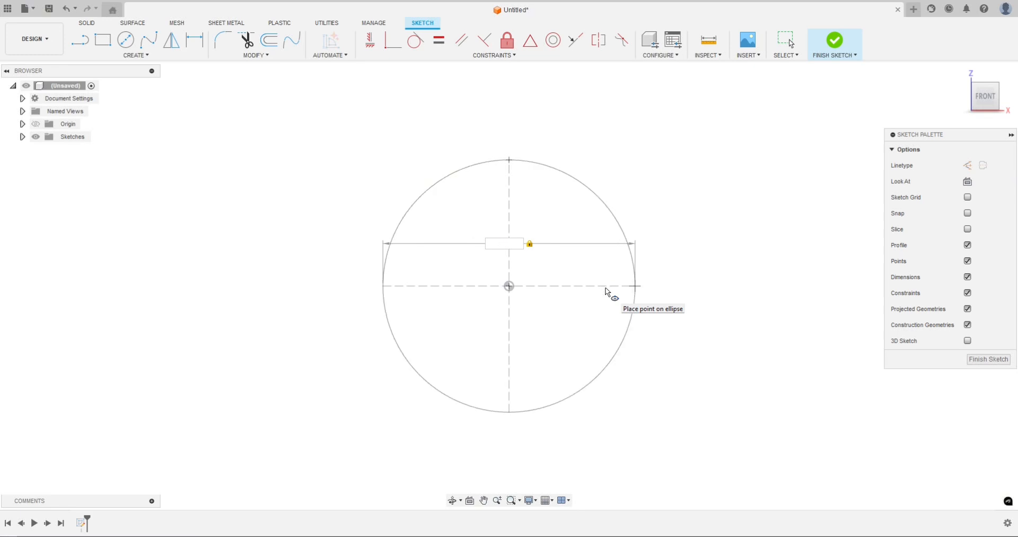
key("Tab")
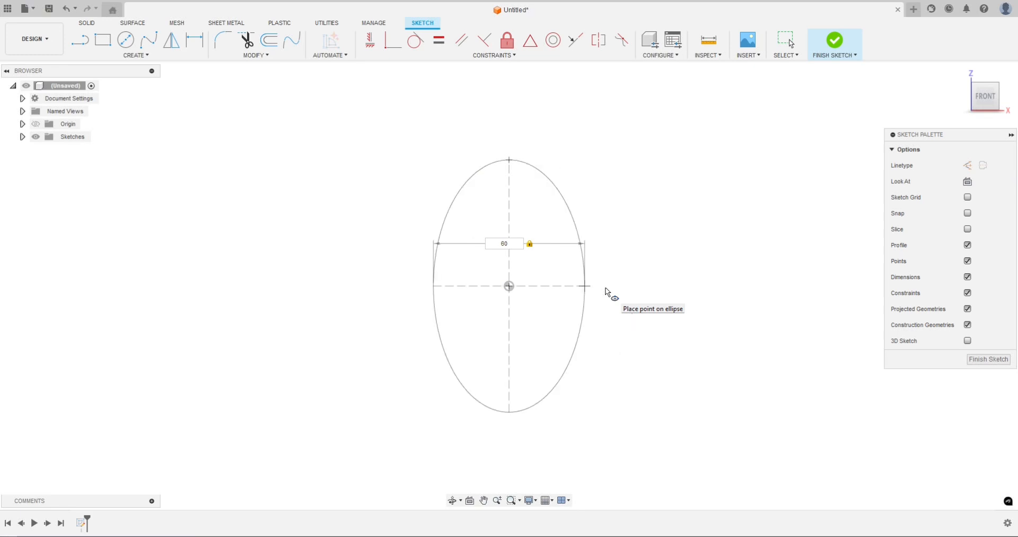
key("Return")
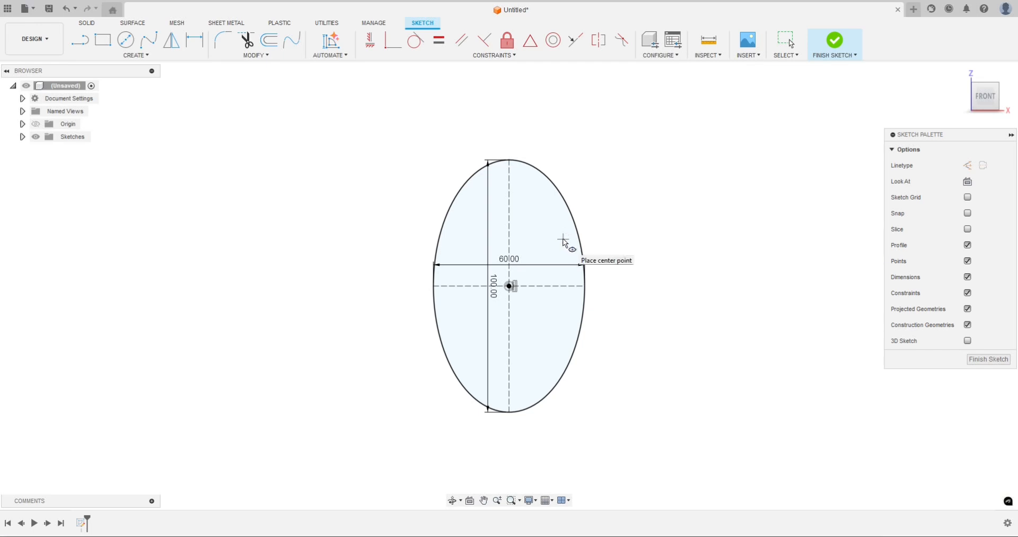
Draw a vertical line from the ellipse's top point to its bottom point, check both halves, and finish the sketch
key("l")
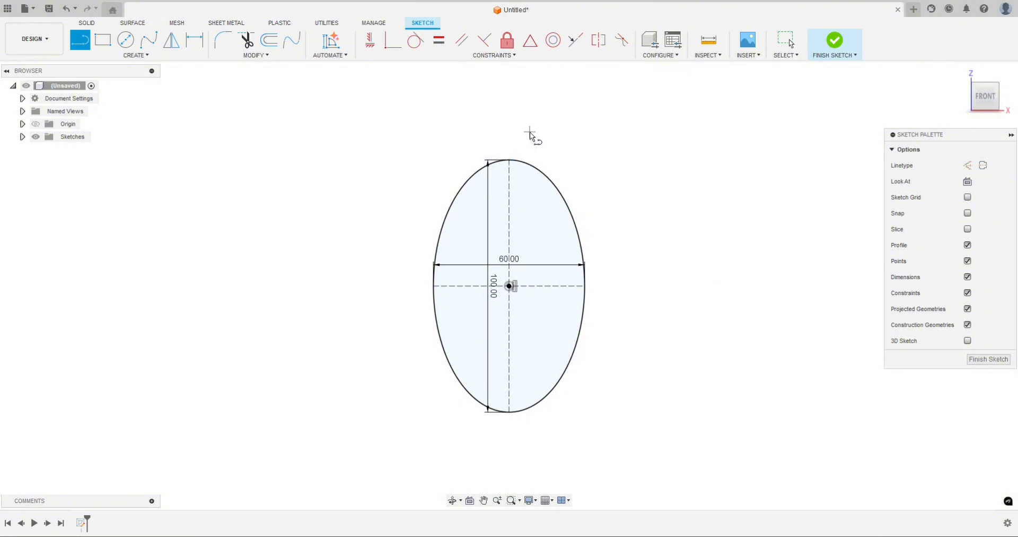
left_click(509, 160)
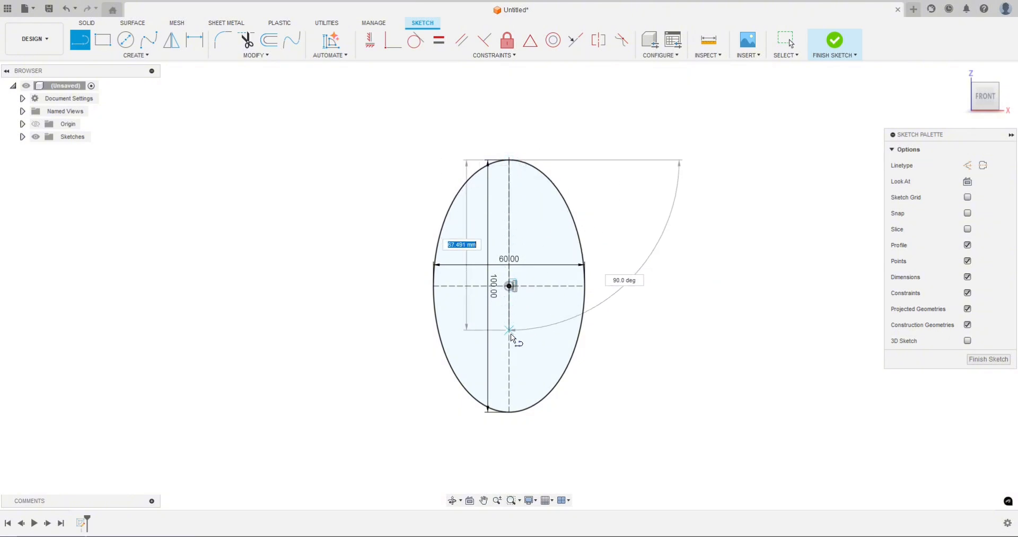
left_click(509, 411)
key("Escape")
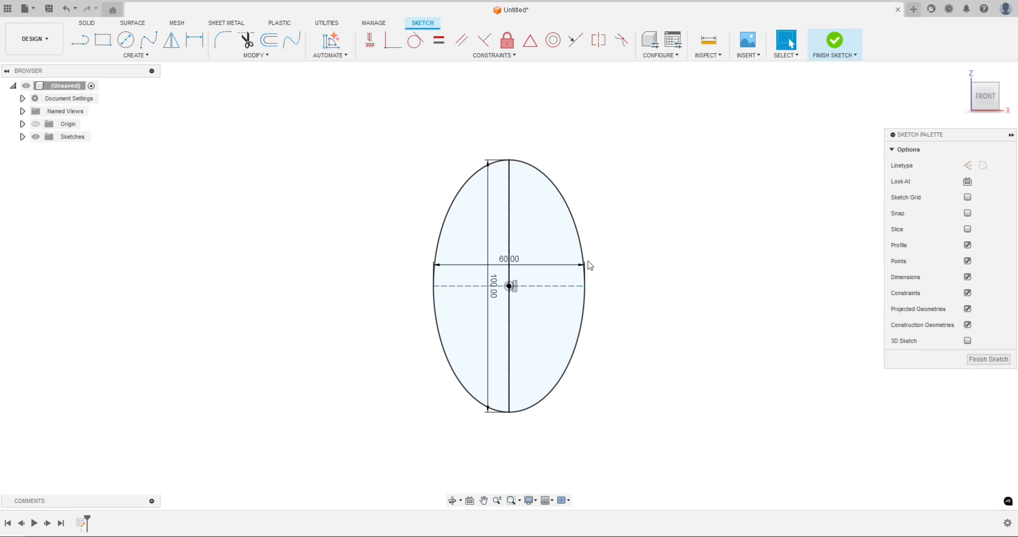
left_click(557, 243)
left_click(454, 240)
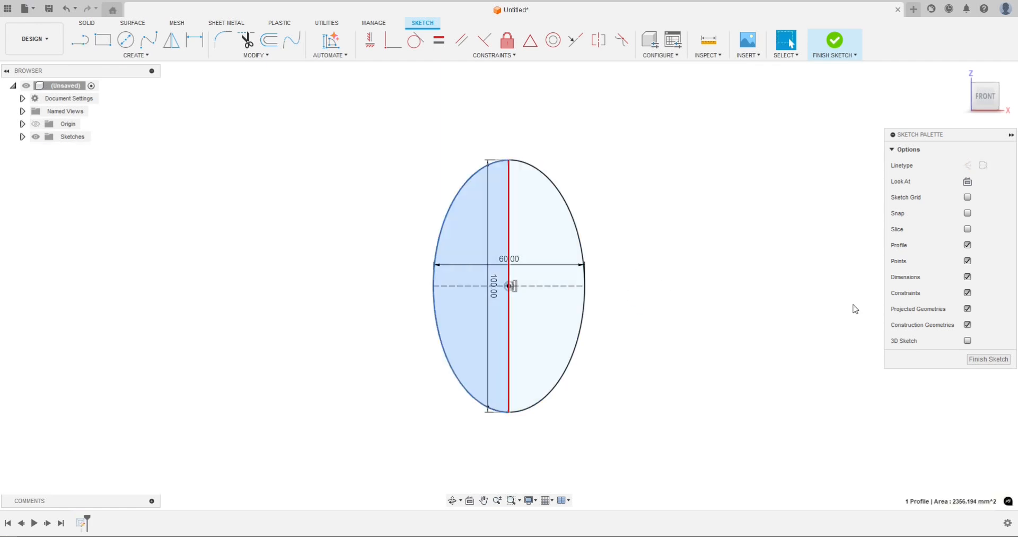
left_click(794, 308)
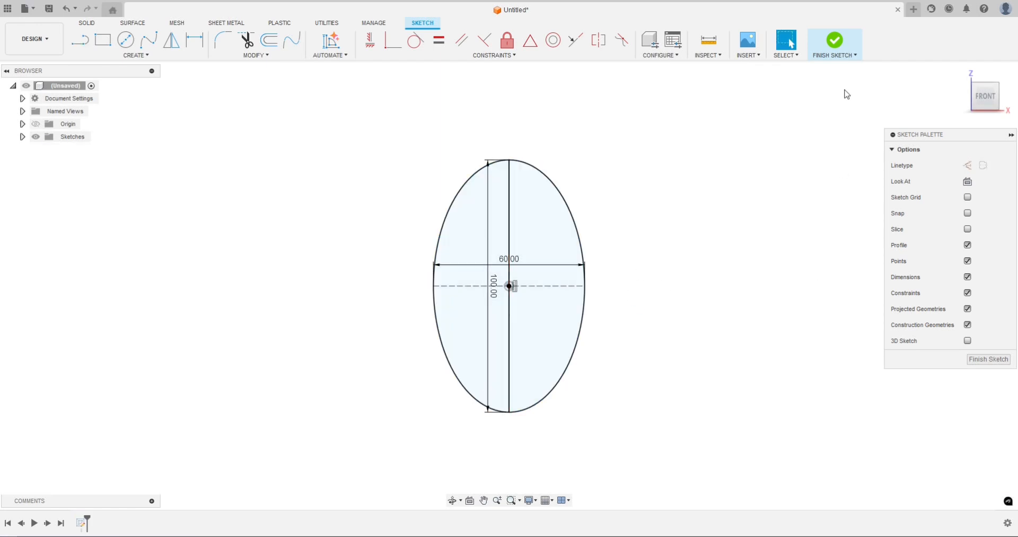
left_click(836, 43)
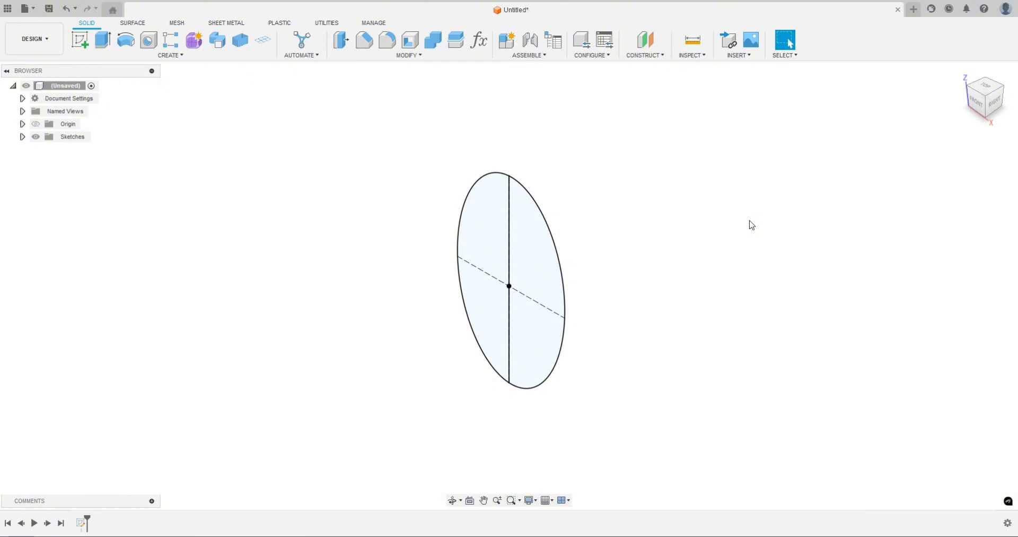
Revolve the +X half of the ellipse 360 degrees about the vertical centre line as a new body
left_click(540, 272)
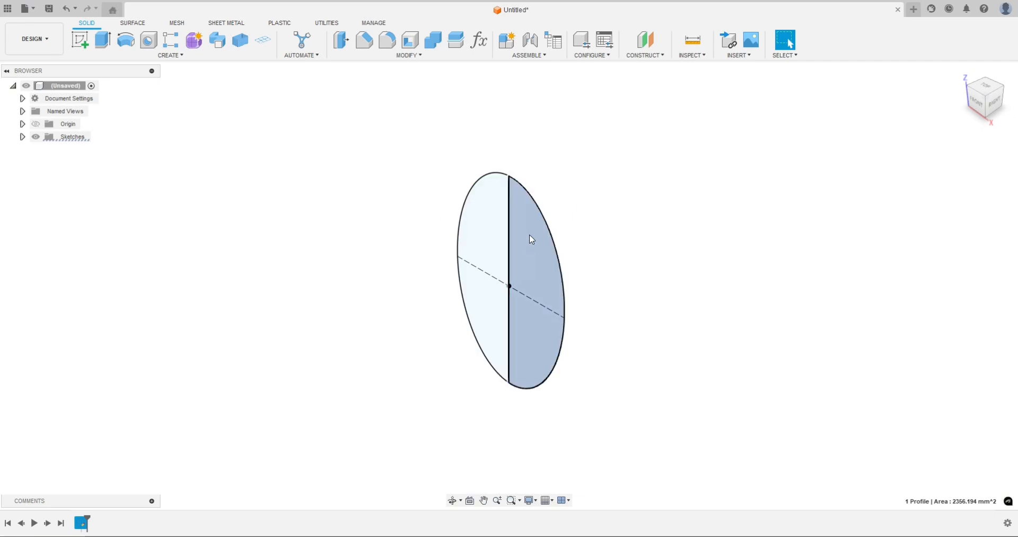
left_click(171, 55)
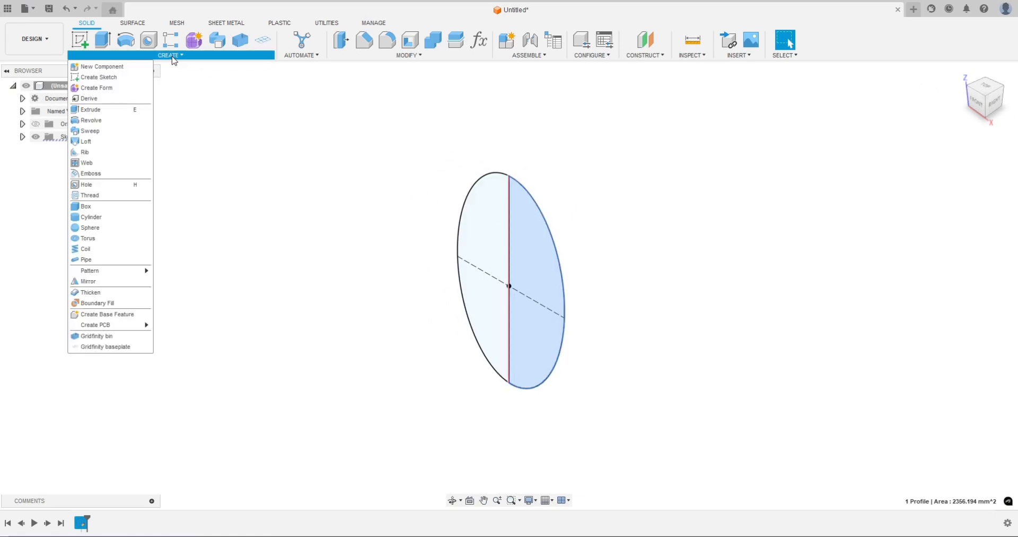
left_click(91, 120)
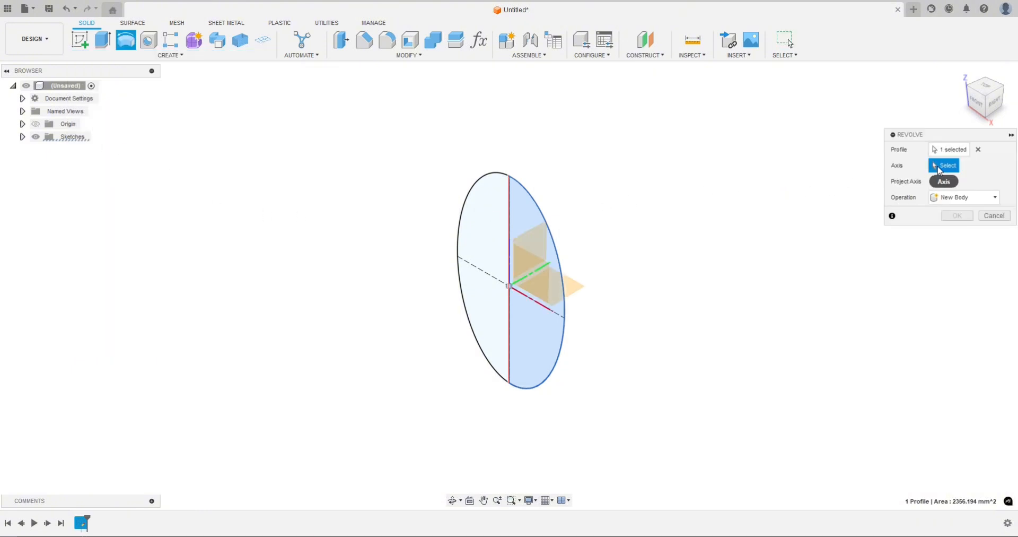
mouse_move(693, 332)
middle_mouse_down("shift")
mouse_move(723, 318)
mouse_move(660, 272)
middle_mouse_up("shift")
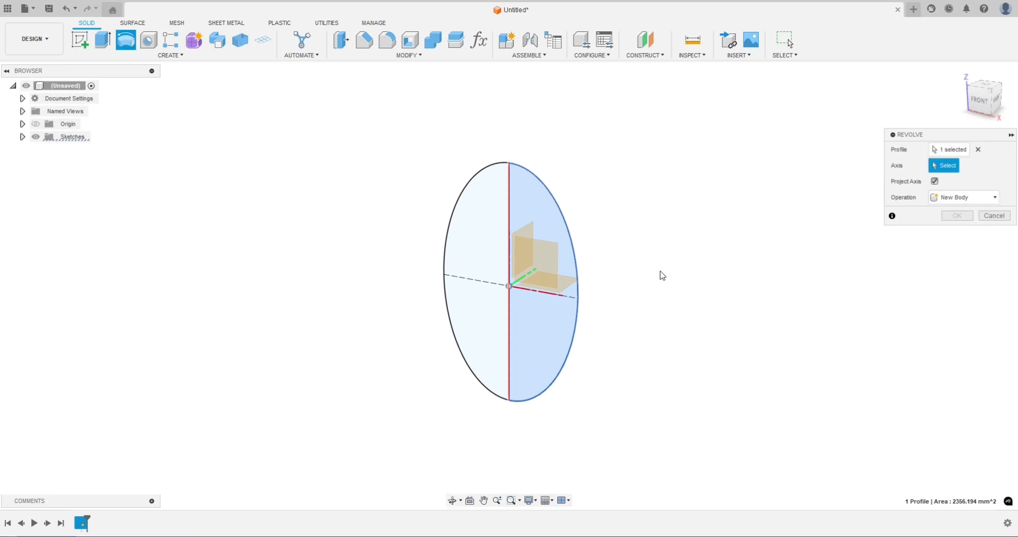
left_click(510, 208)
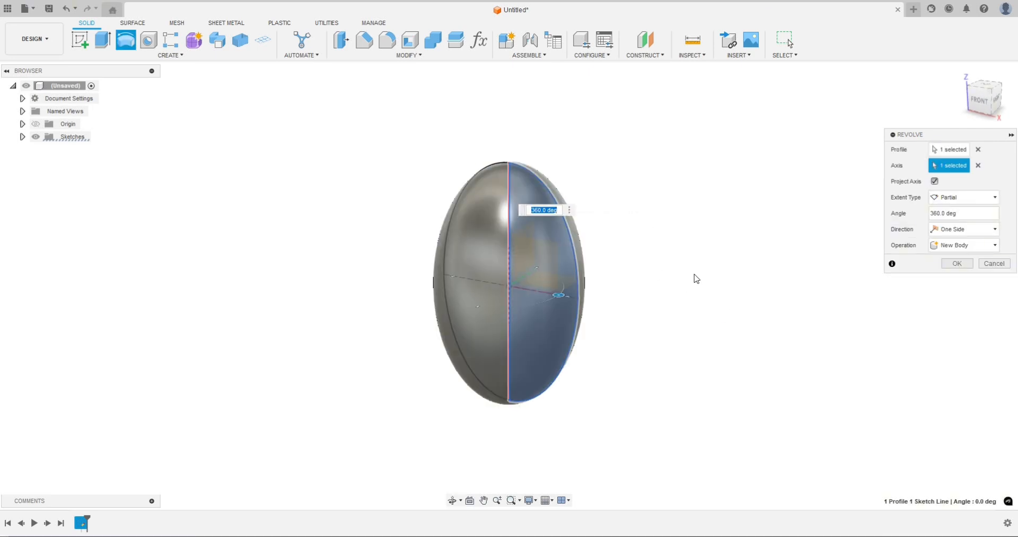
left_click(964, 265)
mouse_move(768, 256)
middle_mouse_down("shift")
mouse_move(689, 263)
mouse_move(732, 280)
mouse_move(808, 272)
mouse_move(839, 241)
mouse_move(816, 199)
mouse_move(812, 141)
mouse_move(811, 247)
mouse_move(795, 261)
mouse_move(645, 252)
middle_mouse_up("shift")
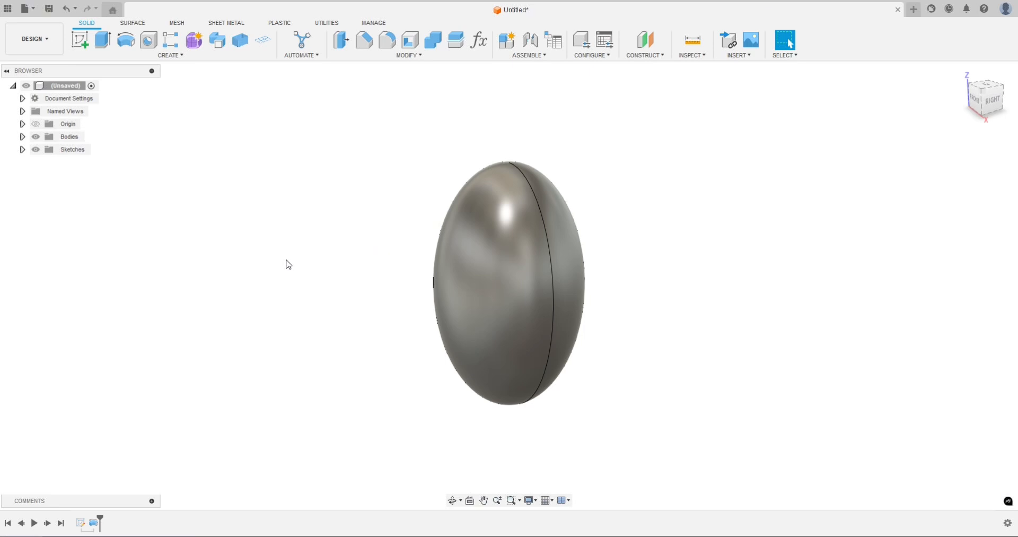
middle_click_drag(289, 263, 422, 259, "shift")
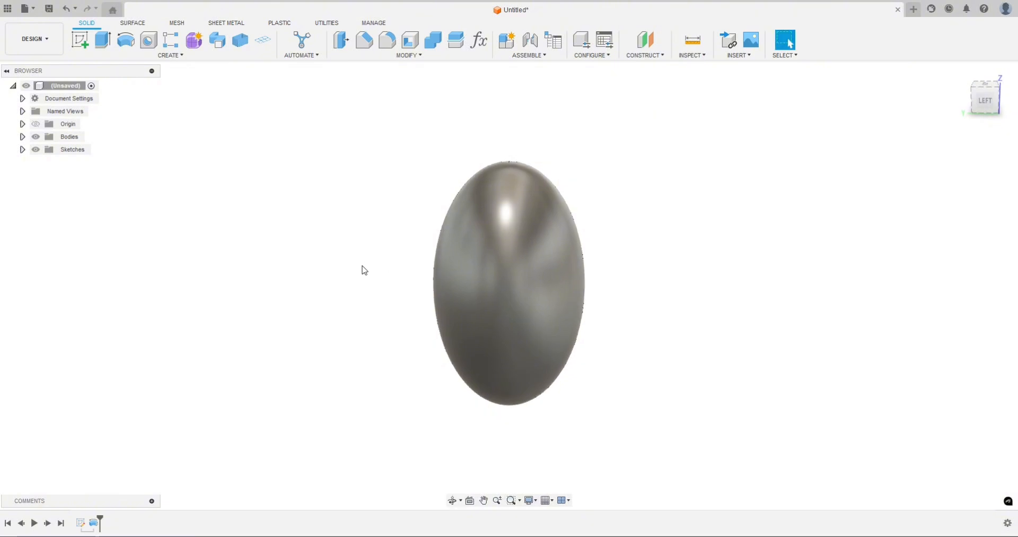
middle_click_drag(341, 274, 393, 276, "shift")
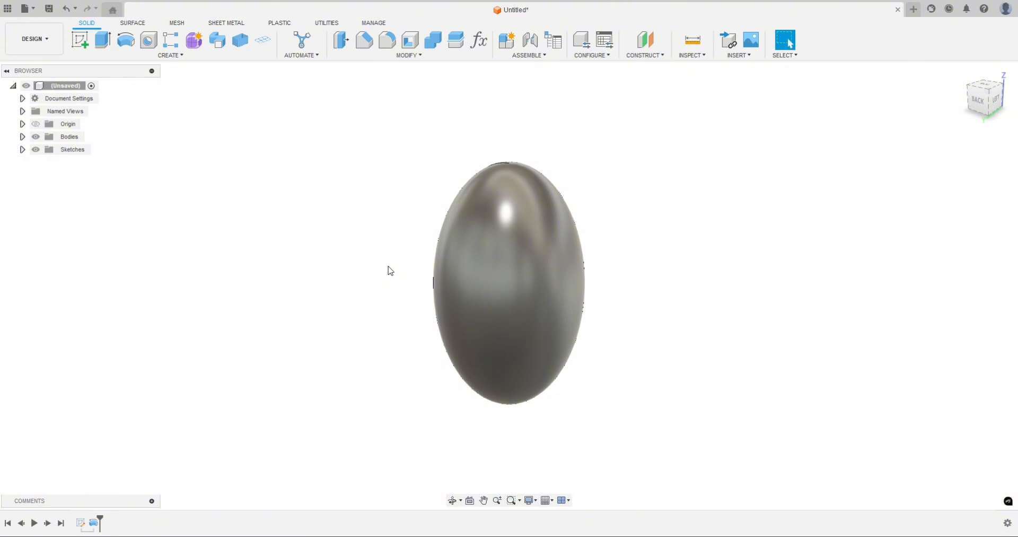
Switch to the surface modelling tools and set the opacity of the revolved body to 50%
left_click(134, 24)
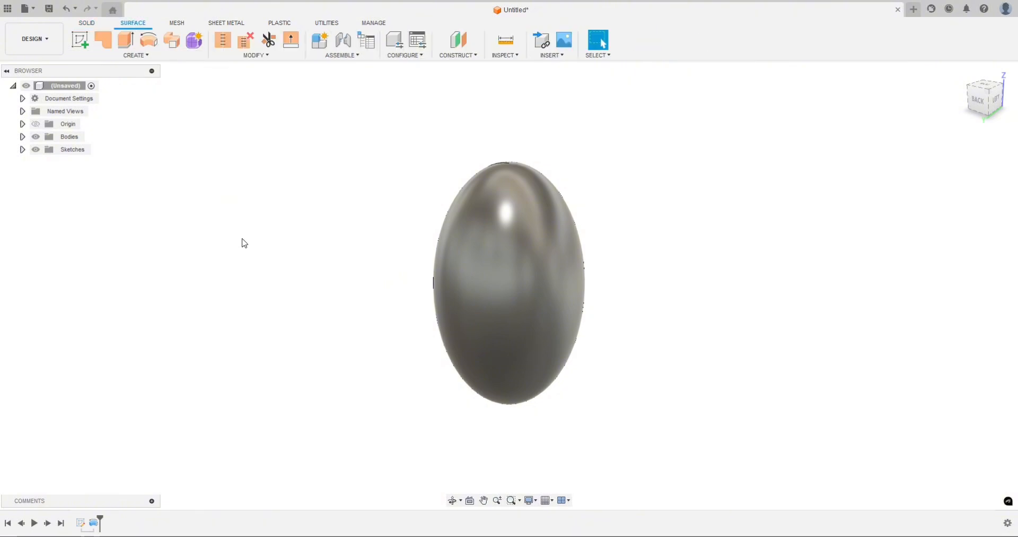
middle_click_drag(241, 237, 260, 231, "shift")
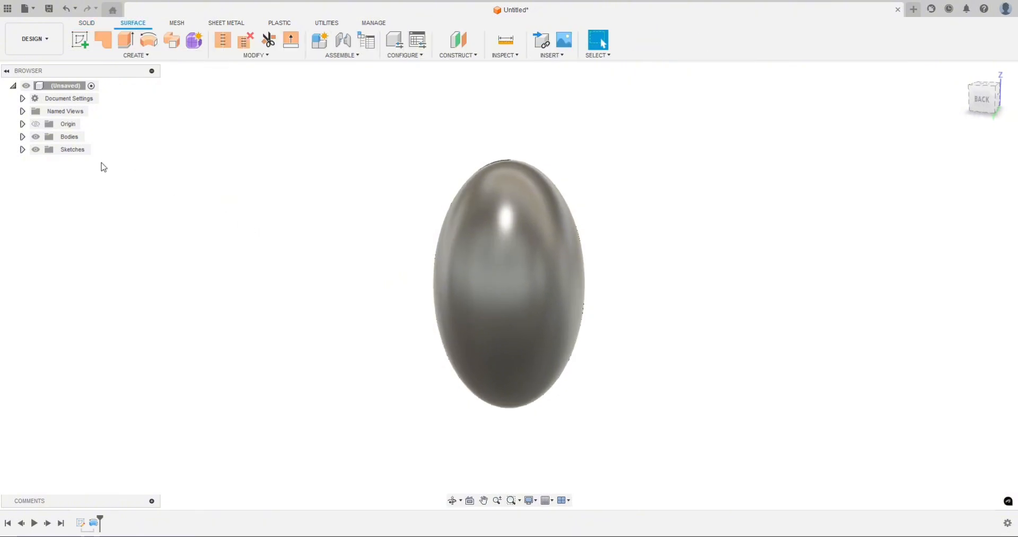
left_click(22, 136)
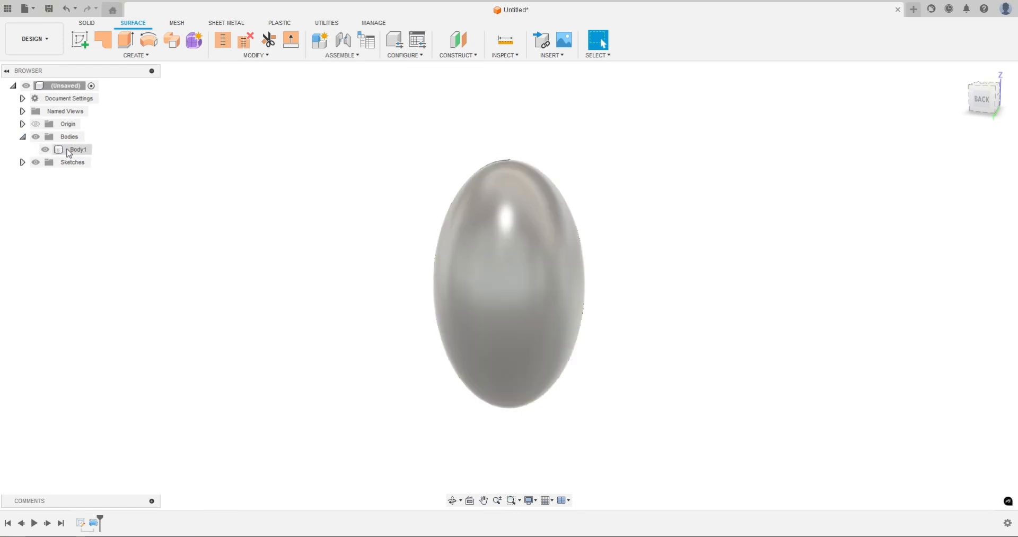
left_click(66, 151)
right_click(63, 153)
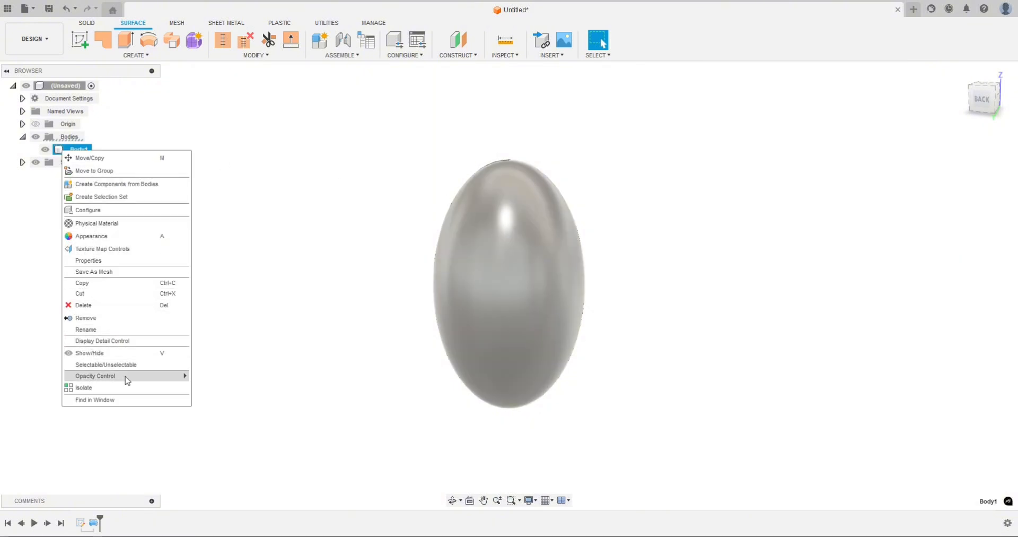
mouse_move(155, 377)
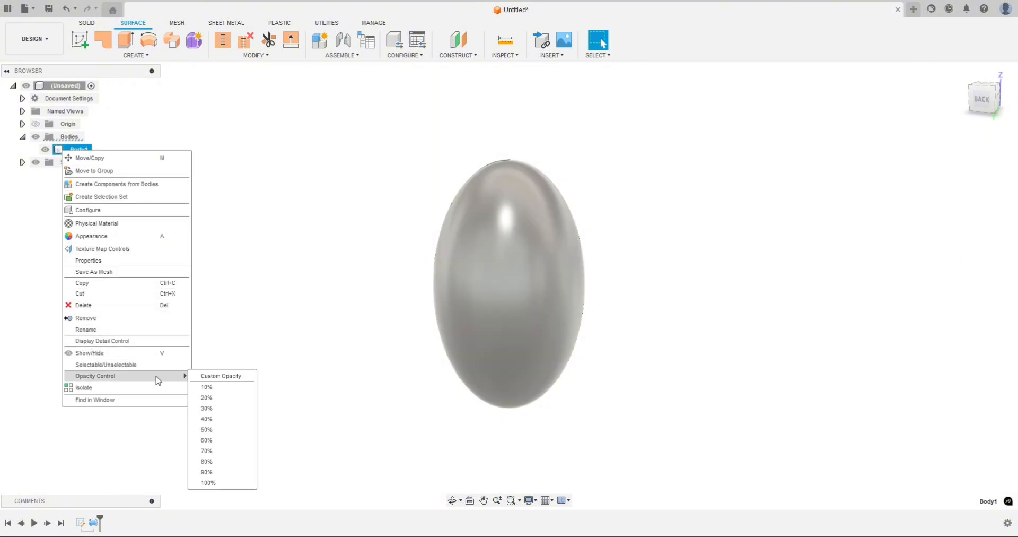
left_click(206, 429)
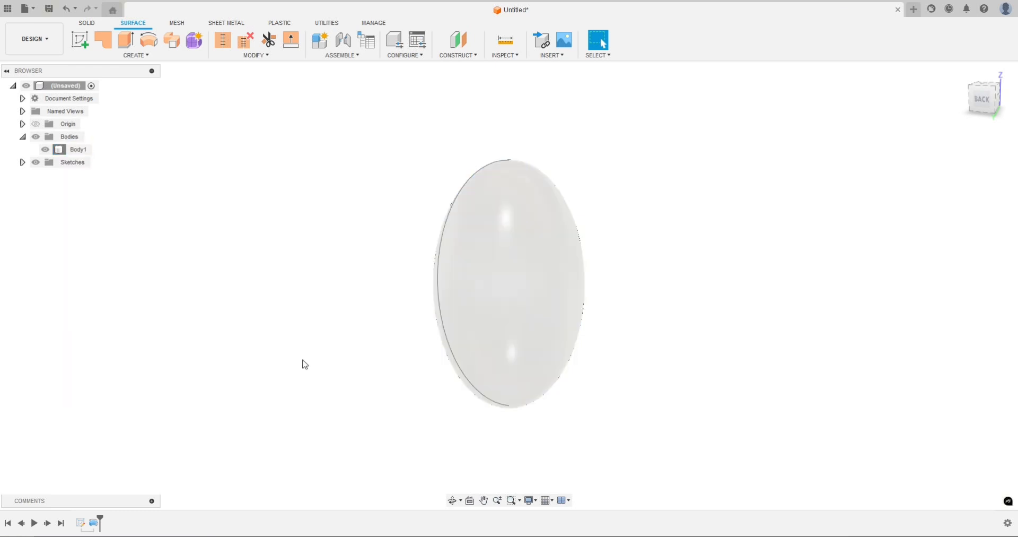
middle_click_drag(604, 343, 662, 375, "shift")
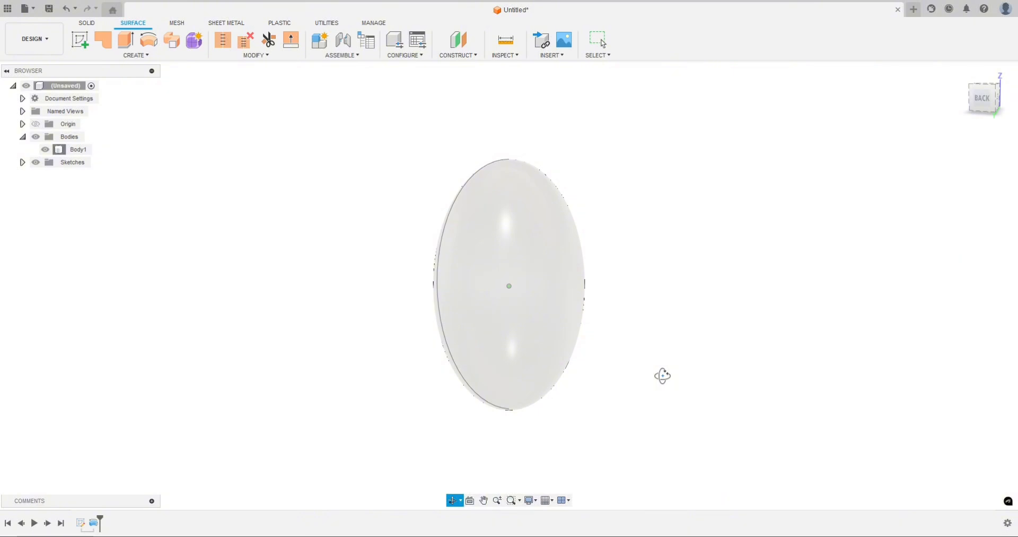
key("Escape")
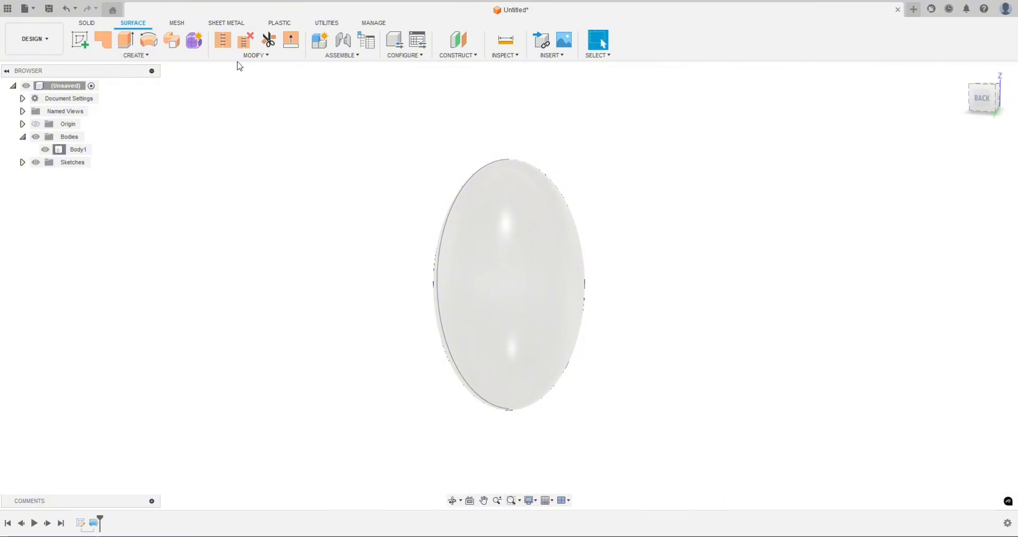
Start a sketch on the front XZ plane and draw a 100 mm vertical line beside the ellipsoid
left_click(80, 41)
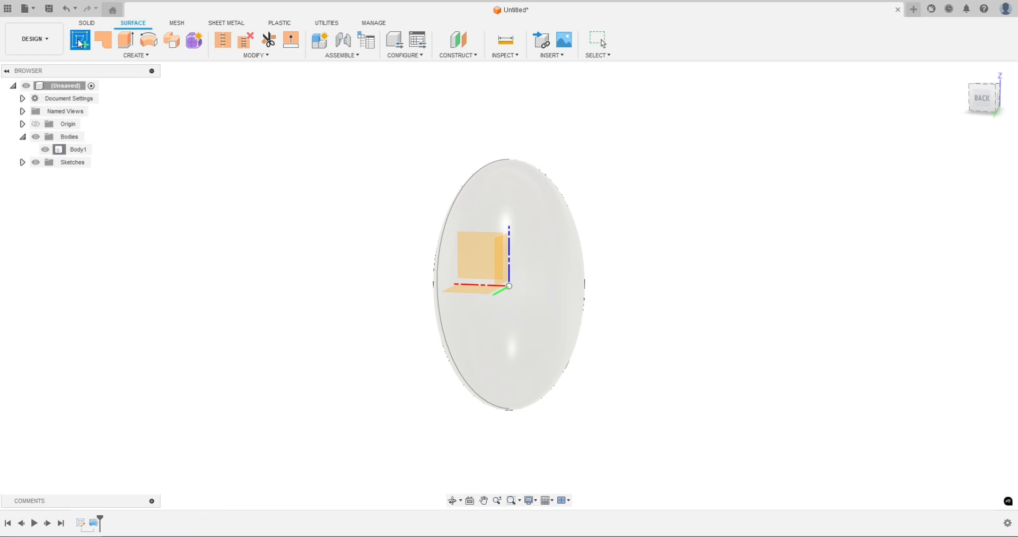
mouse_move(297, 295)
middle_mouse_down("shift")
mouse_move(444, 302)
mouse_move(504, 281)
middle_mouse_up("shift")
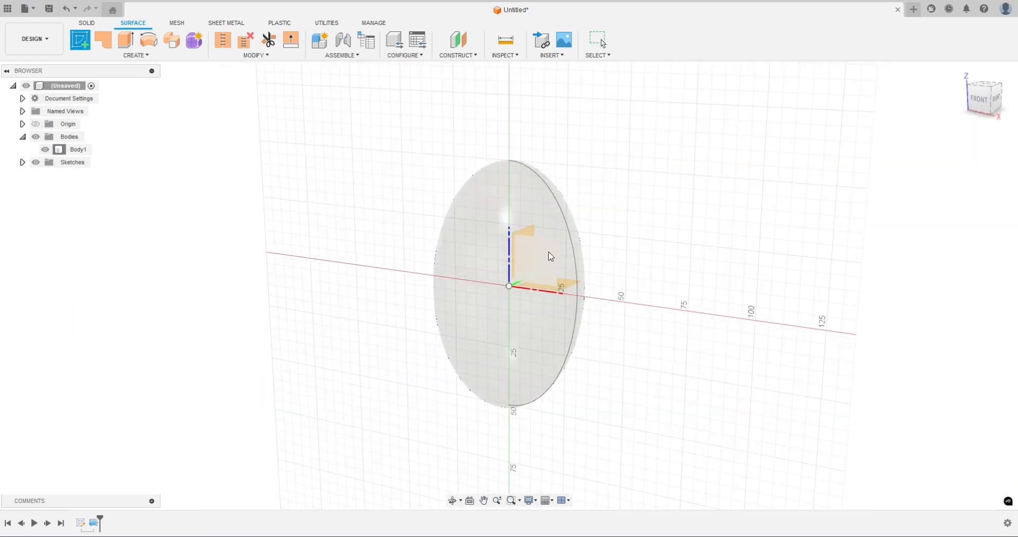
left_click(551, 254)
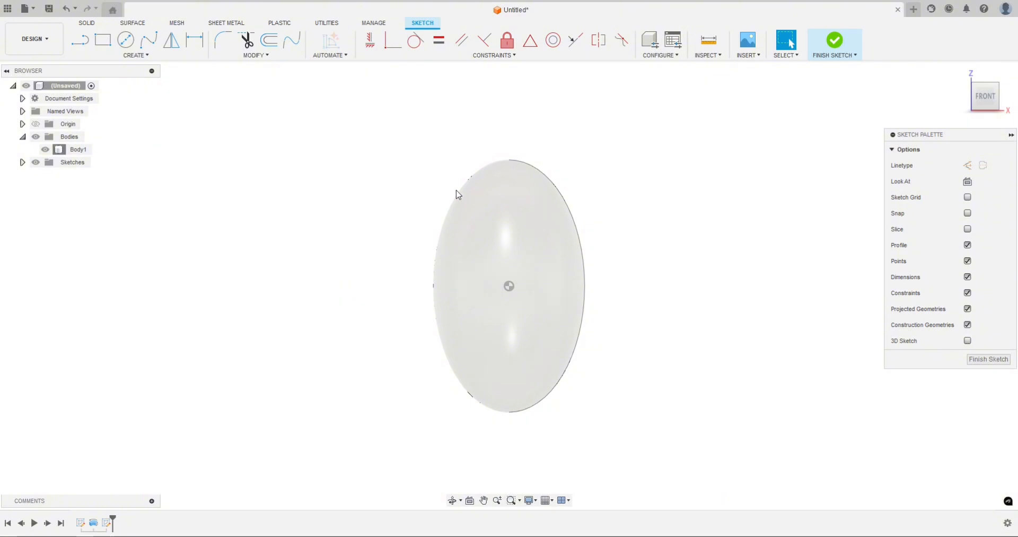
left_click(515, 173)
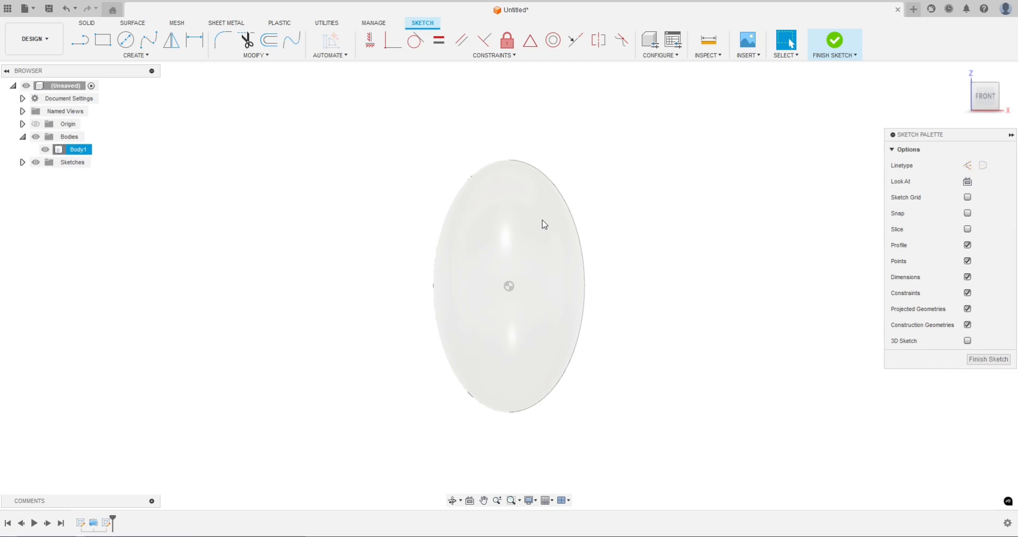
key("l")
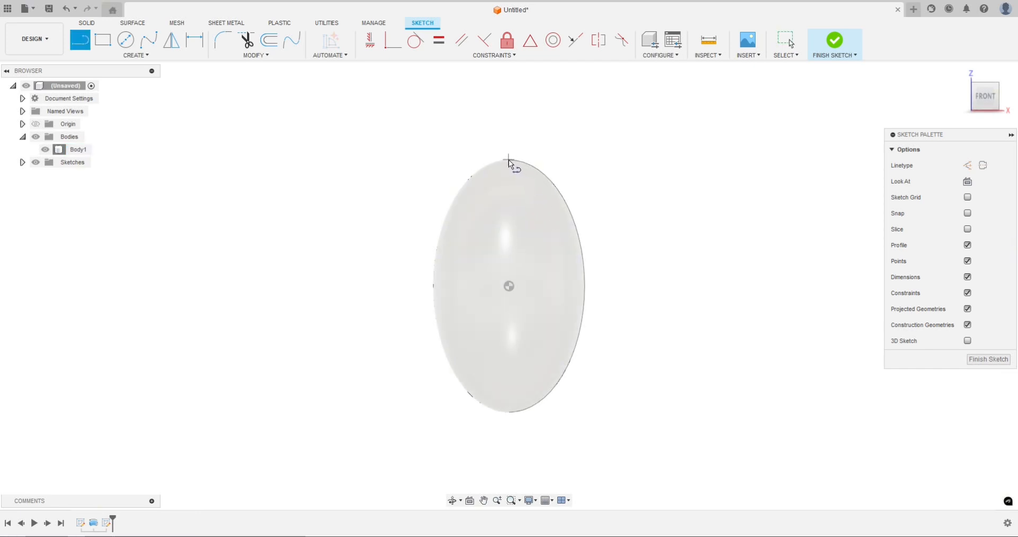
left_click(360, 166)
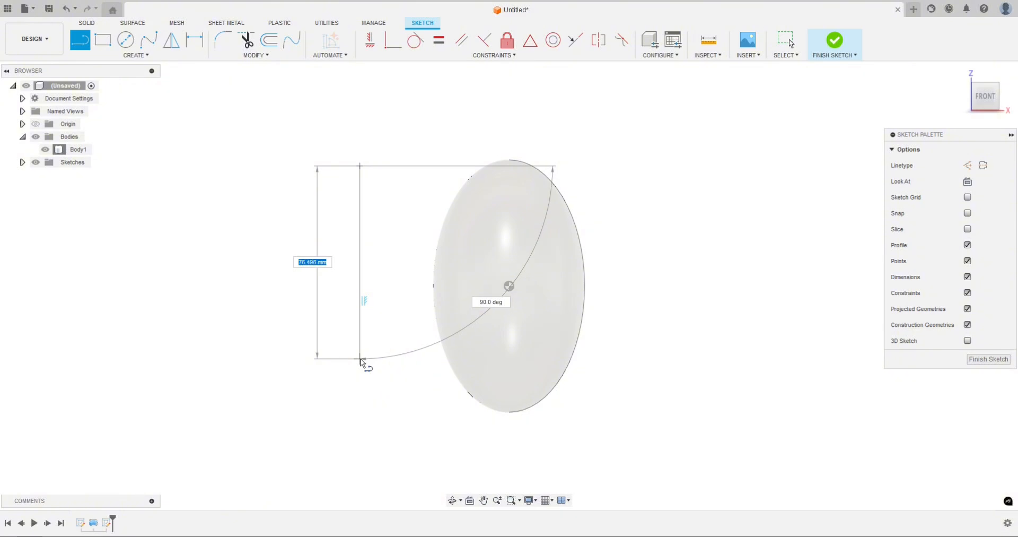
type("100")
key("Return")
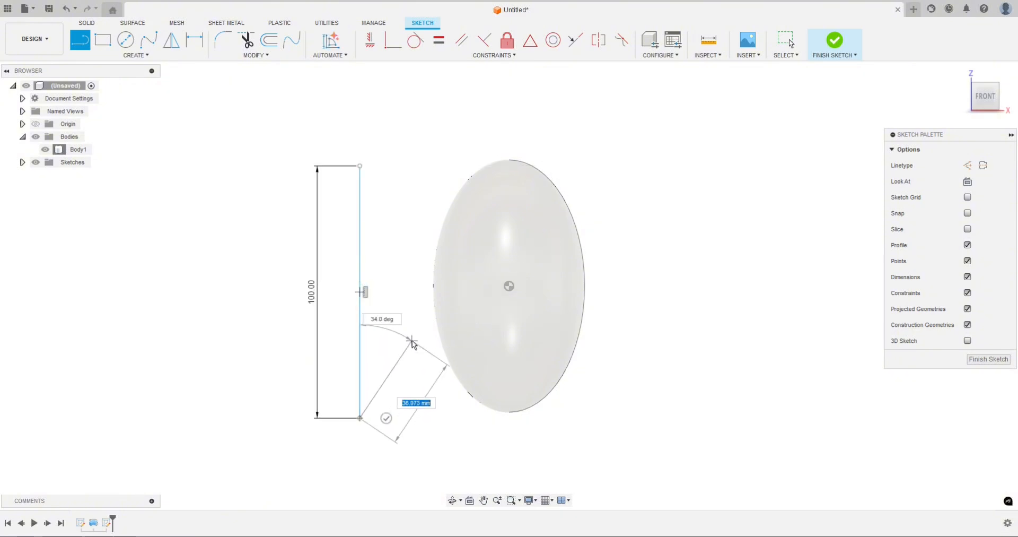
key("Escape")
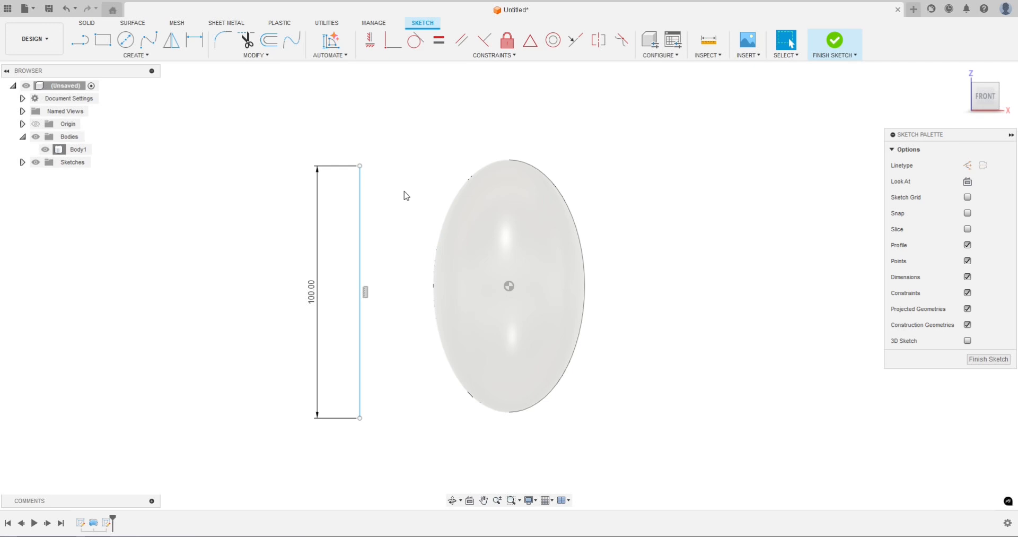
Apply a midpoint constraint between the 100 mm vertical line and the origin
left_click(531, 43)
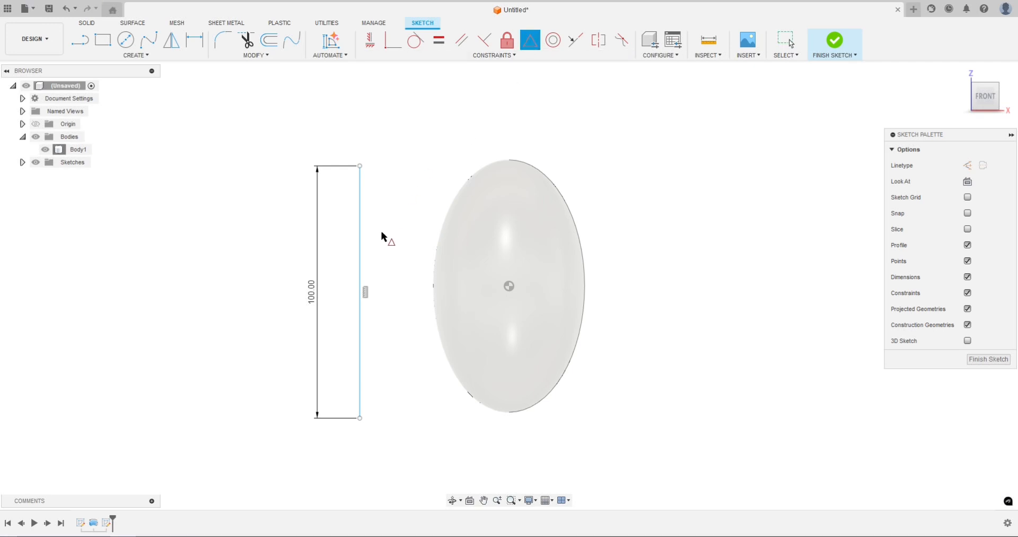
left_click(360, 268)
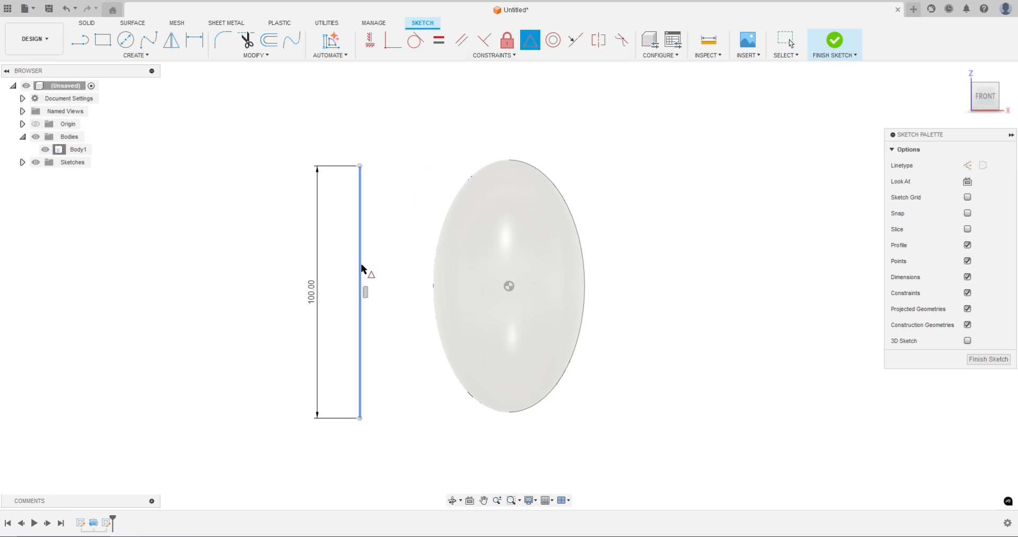
left_click(509, 286)
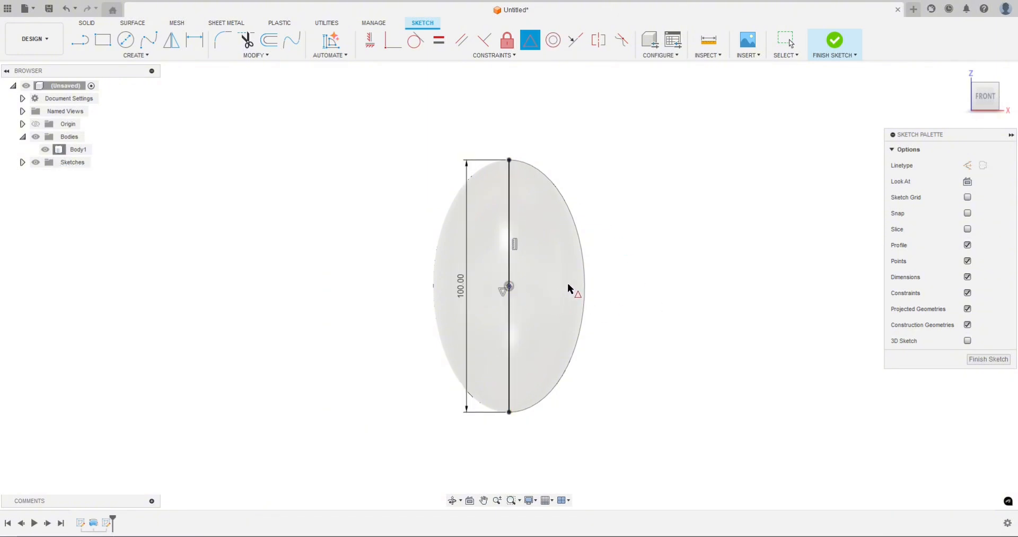
key("Escape")
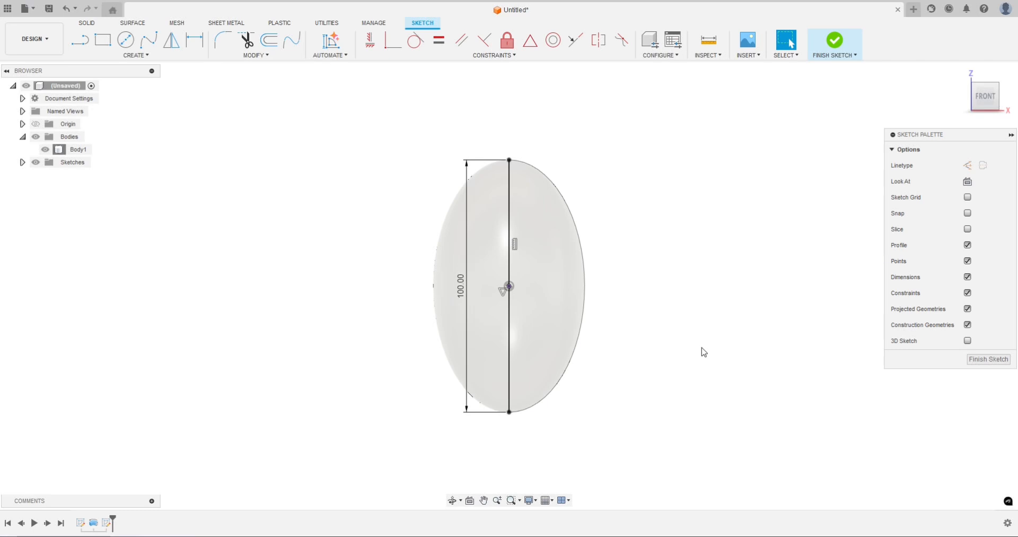
Draw a 40 mm horizontal line in the +X direction from the vertical line's lower end and finish the sketch
key("l")
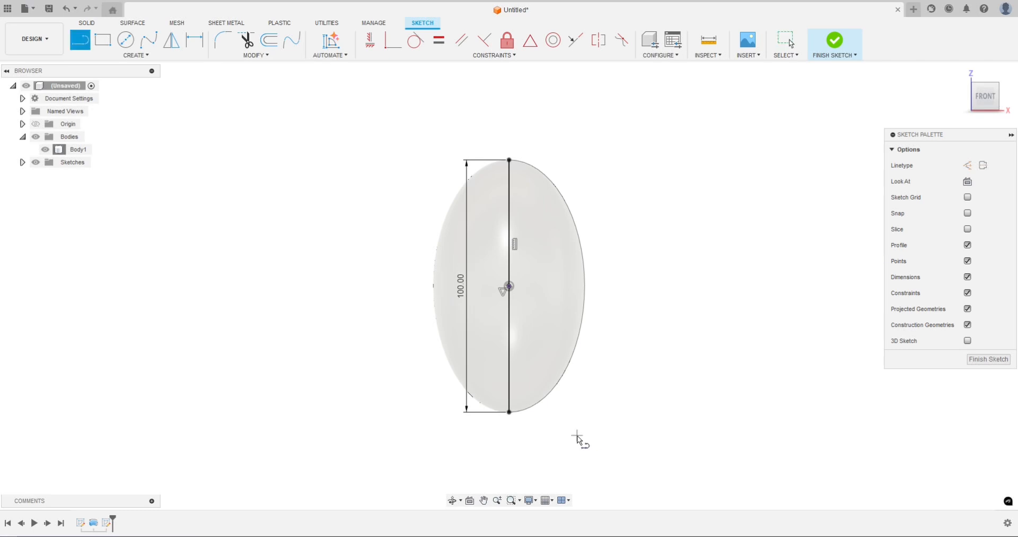
left_click(509, 411)
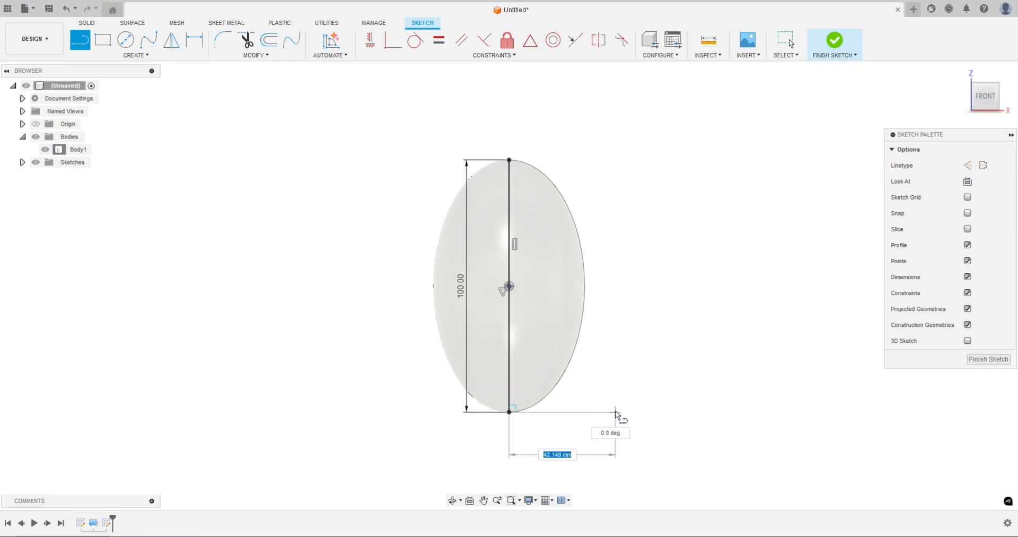
type("5")
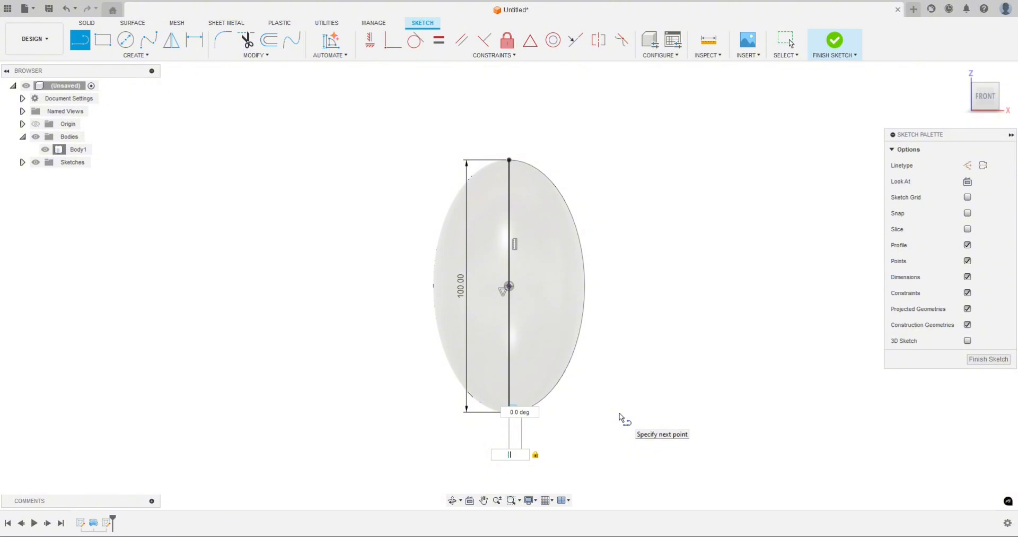
type("75")
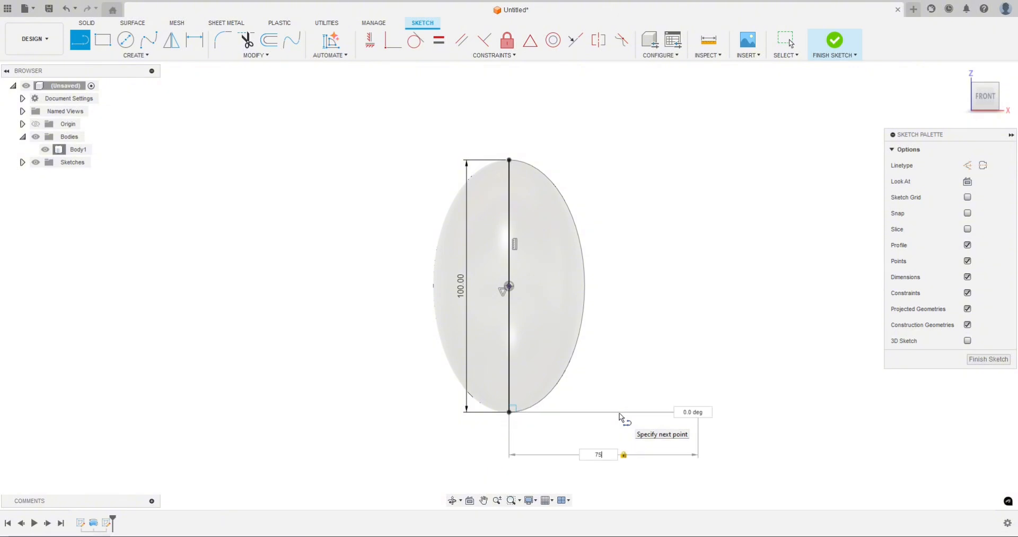
key("BackSpace")
type("40")
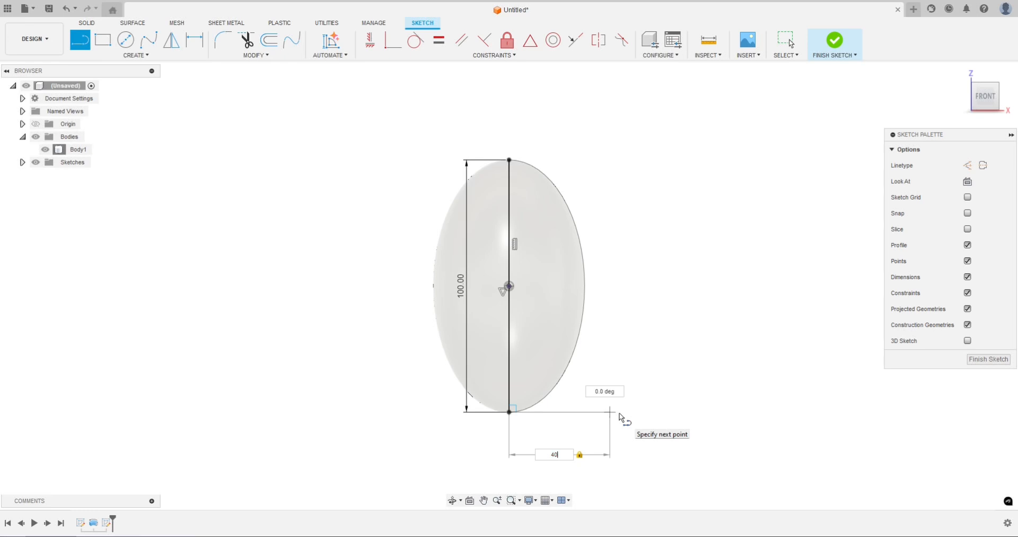
key("Return")
key("Escape")
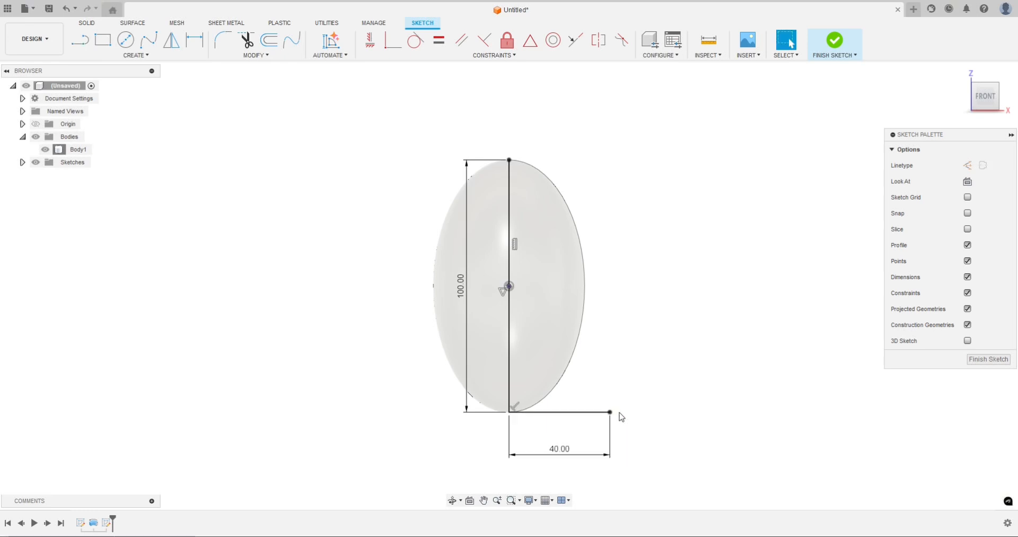
left_click(832, 48)
middle_click_drag(639, 265, 645, 289, "shift")
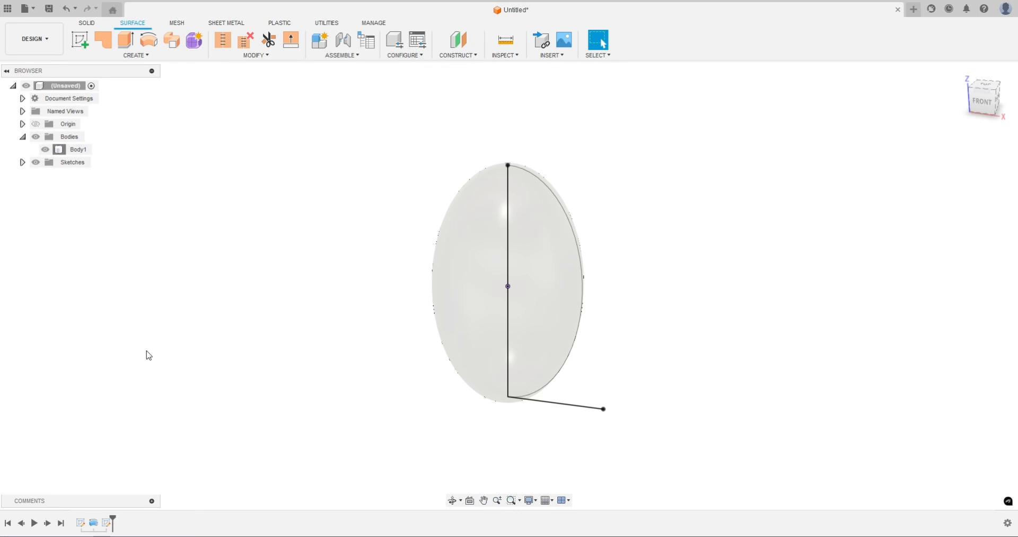
Reopen the two-line sketch, add a sketch point at the corner where the lines meet, and finish the sketch
double_click(109, 523)
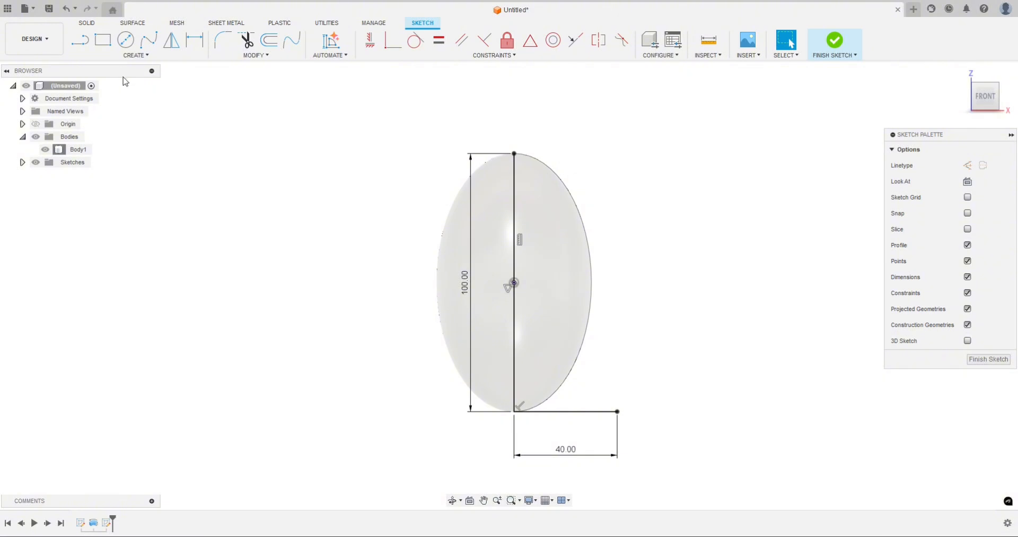
left_click(133, 55)
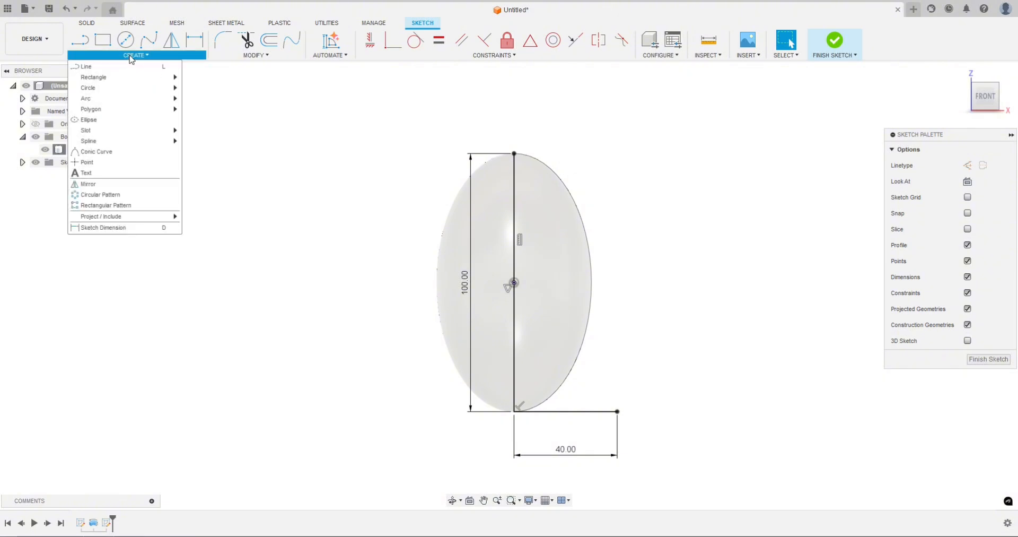
left_click(88, 162)
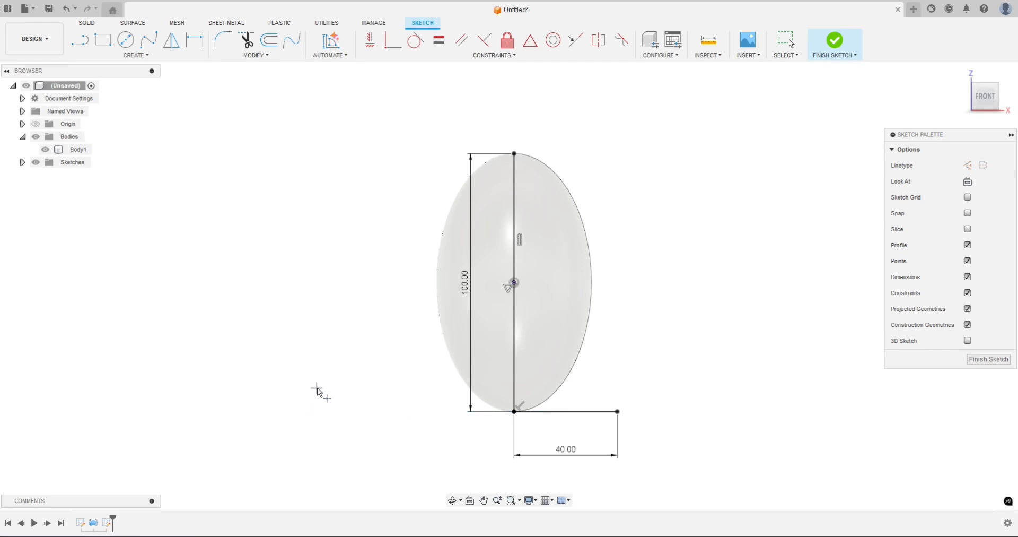
key("Escape")
left_click(834, 42)
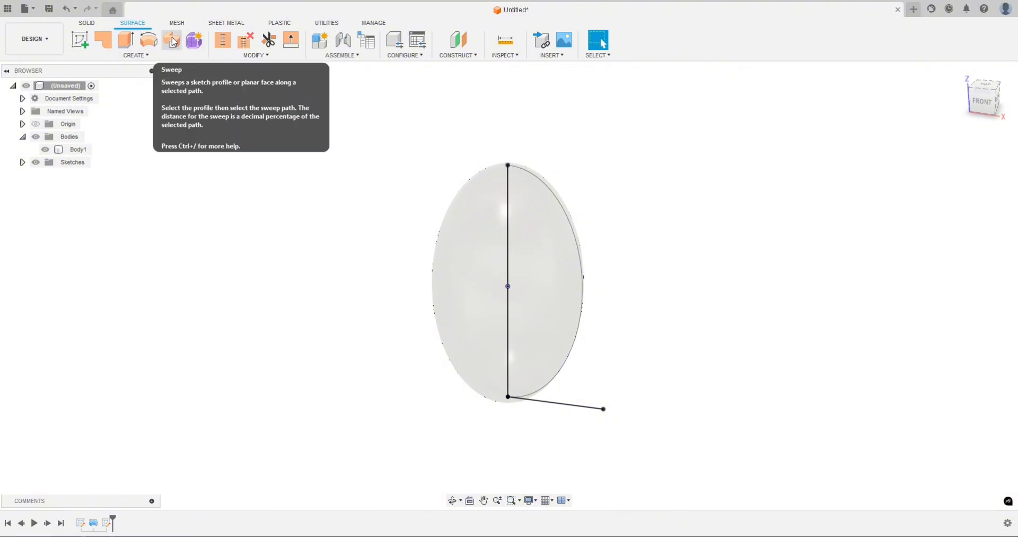
Set up a single-path surface Sweep without chain selection, using the 40 mm line as profile and the vertical line as path
left_click(141, 56)
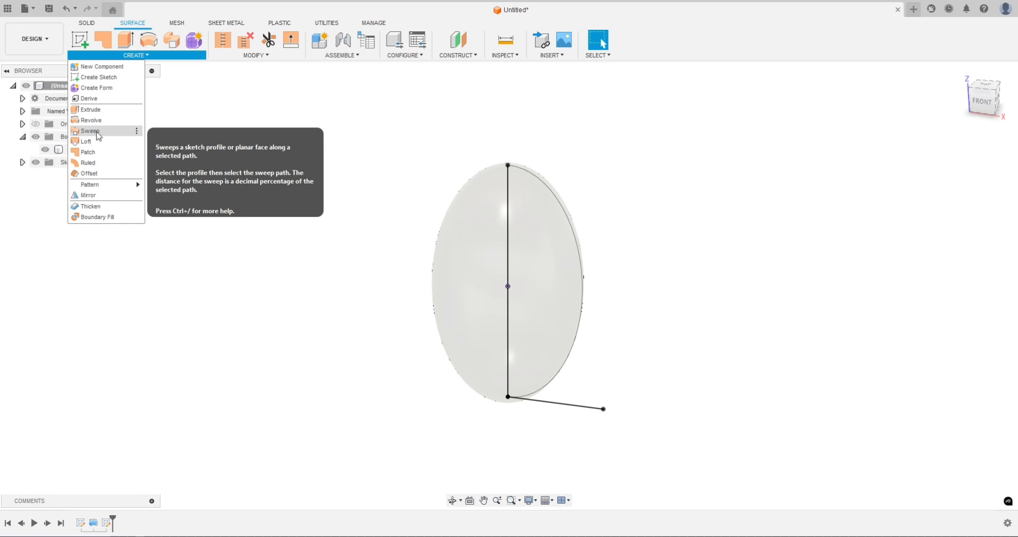
left_click(173, 46)
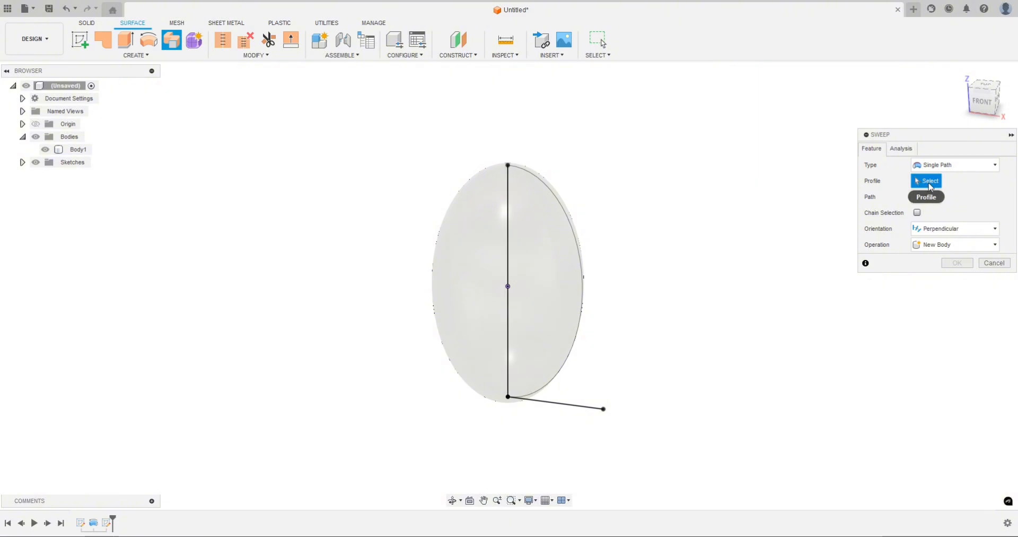
left_click(567, 406)
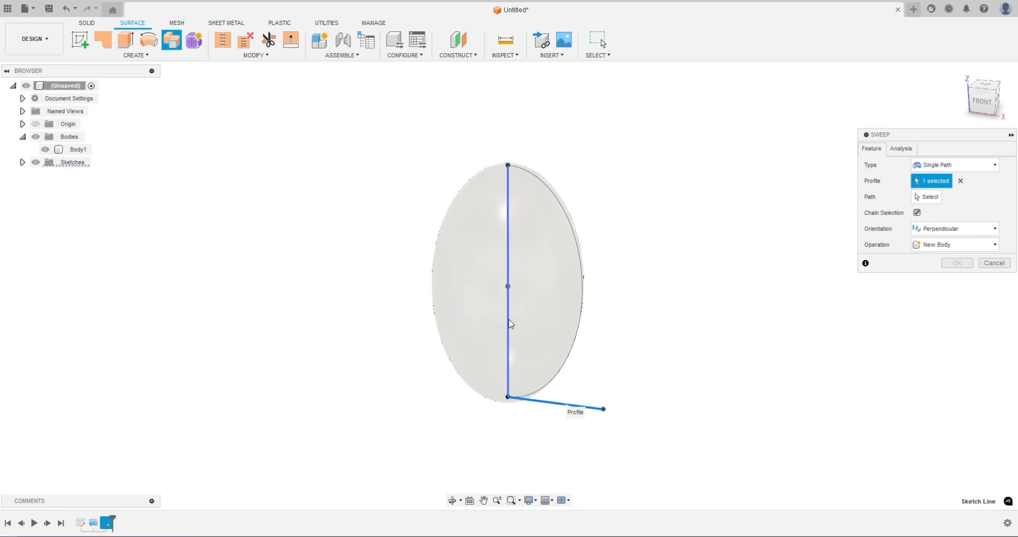
left_click(917, 213)
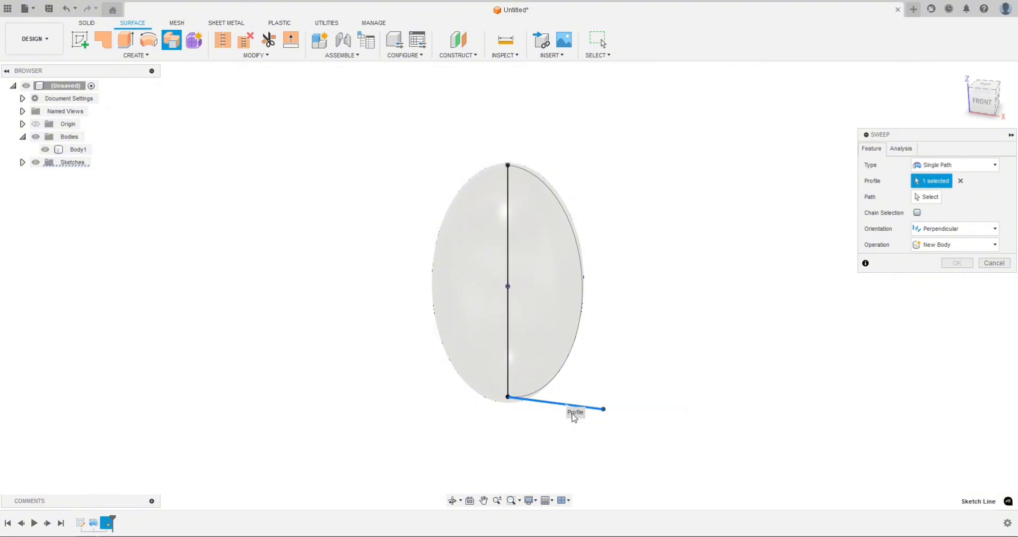
left_click(932, 202)
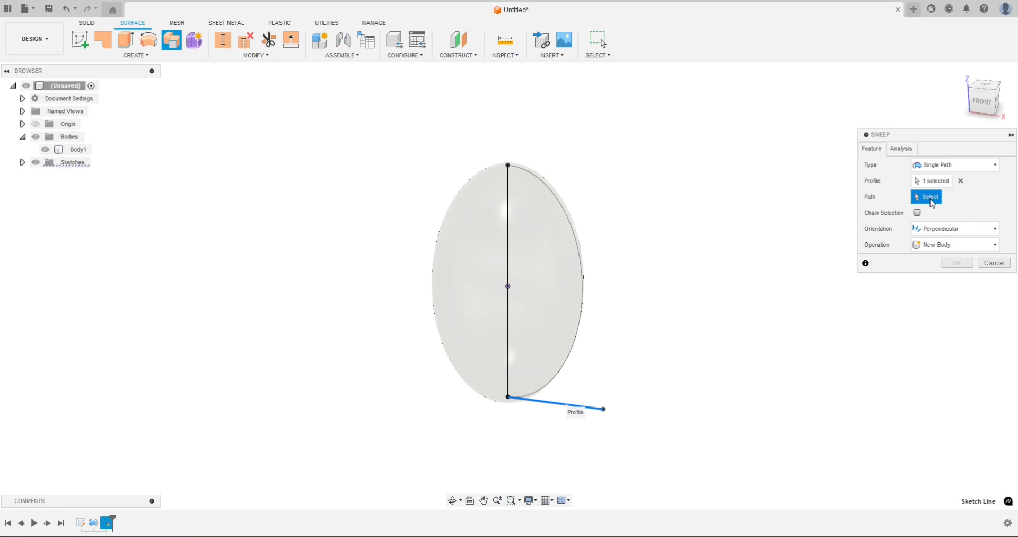
left_click(508, 249)
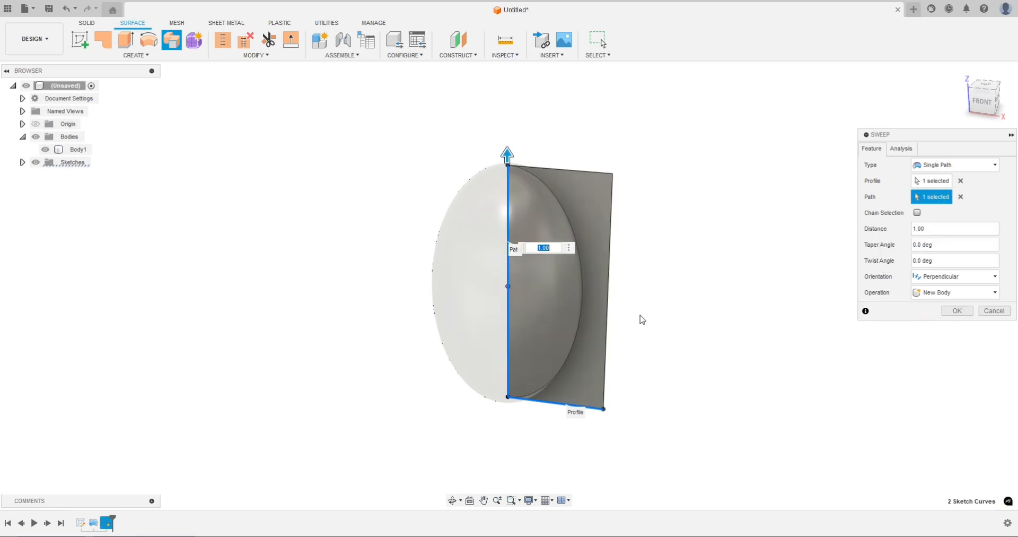
Set the sweep's twist angle to 180 degrees and inspect the twisted surface preview from several sides
mouse_move(642, 318)
middle_mouse_down("shift")
mouse_move(588, 345)
mouse_move(521, 347)
mouse_move(464, 298)
mouse_move(546, 332)
mouse_move(643, 311)
middle_mouse_up("shift")
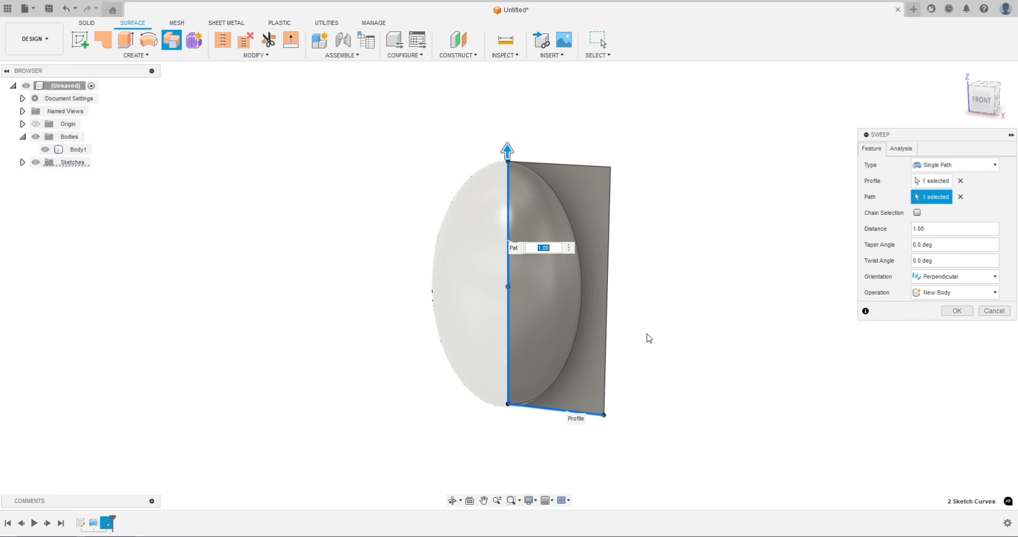
left_click(914, 260)
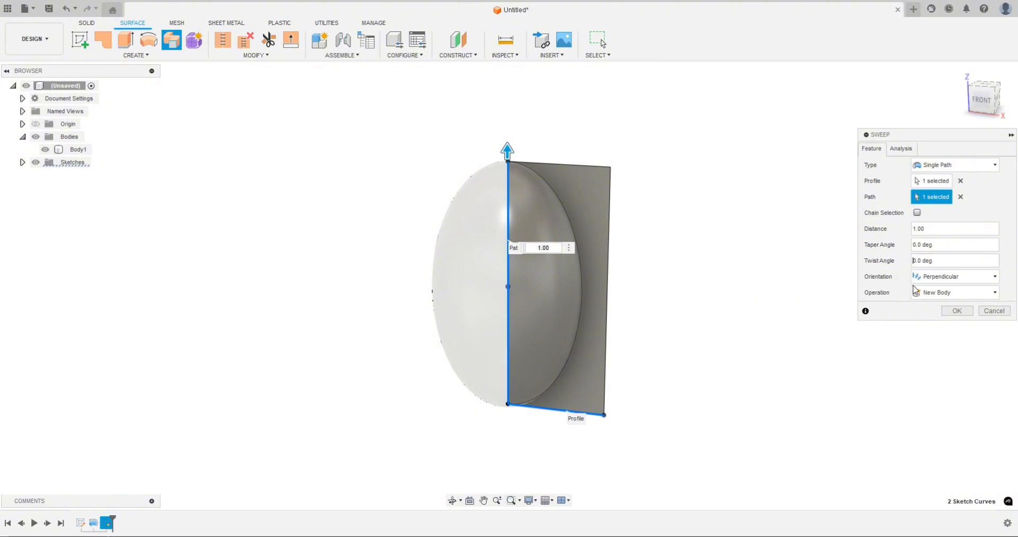
type("18")
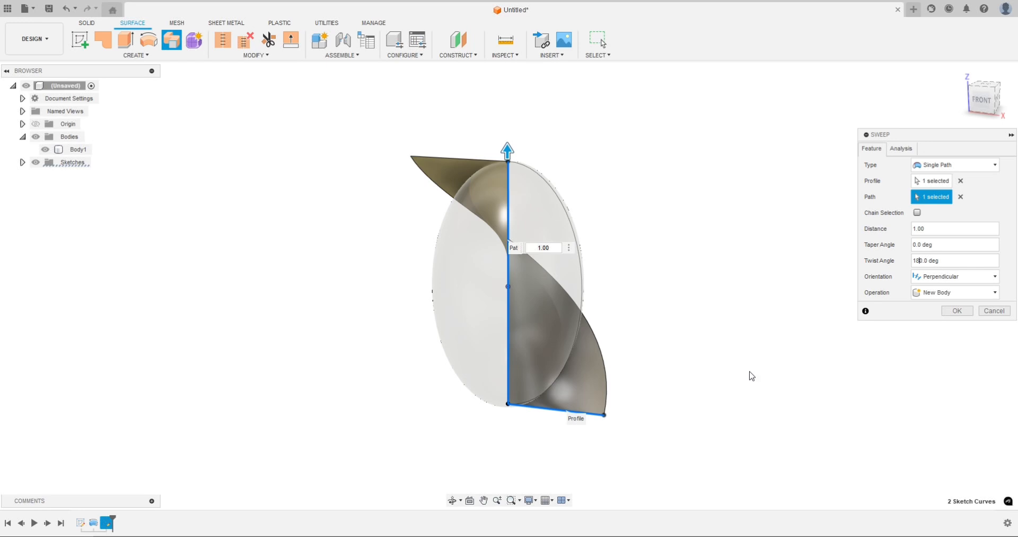
middle_click_drag(678, 268, 614, 285, "shift")
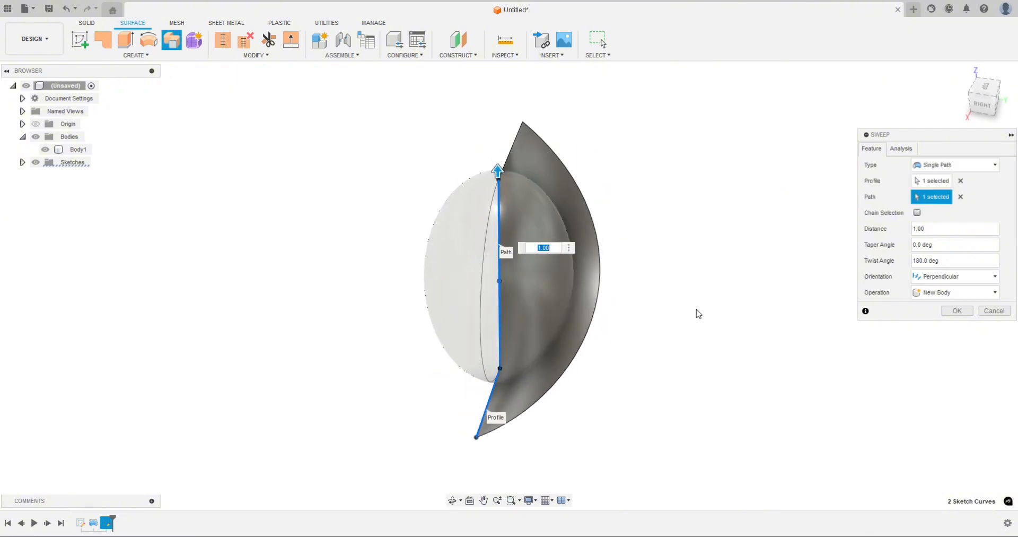
middle_click_drag(698, 313, 549, 328, "shift")
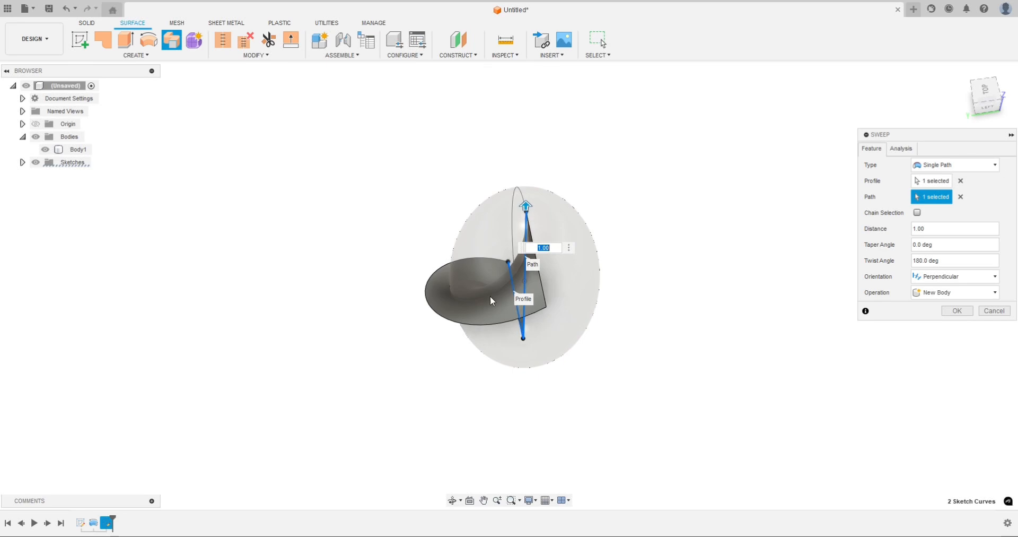
middle_click_drag(386, 354, 519, 309, "shift")
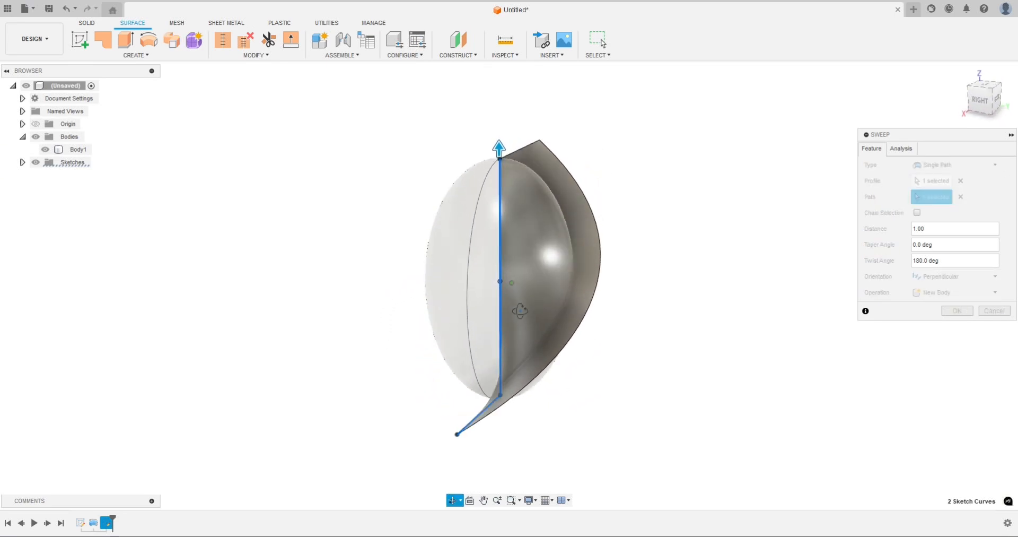
Complete the 180-degree twisted surface sweep as a new body and check its shape around the ellipsoid
left_click(957, 311)
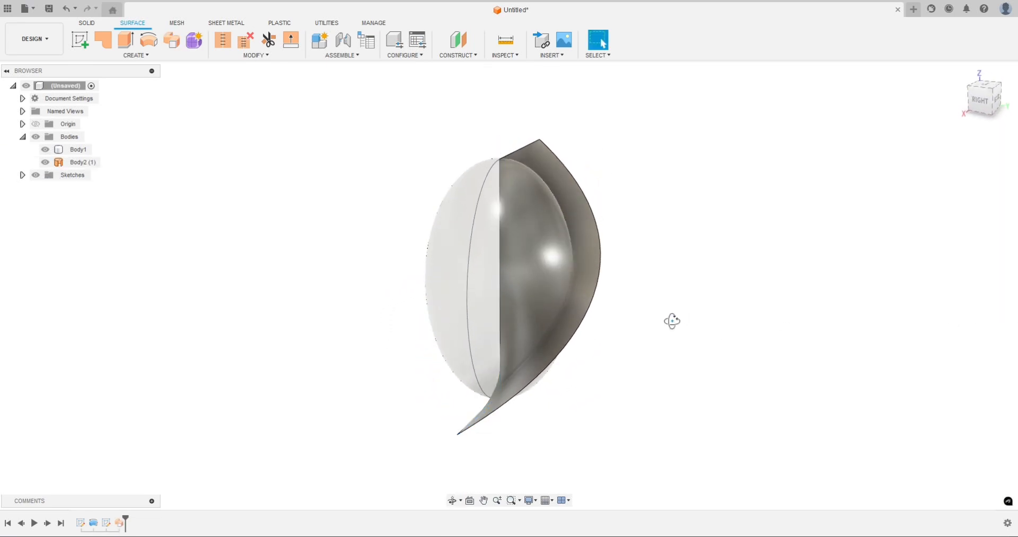
middle_click_drag(673, 321, 740, 310, "shift")
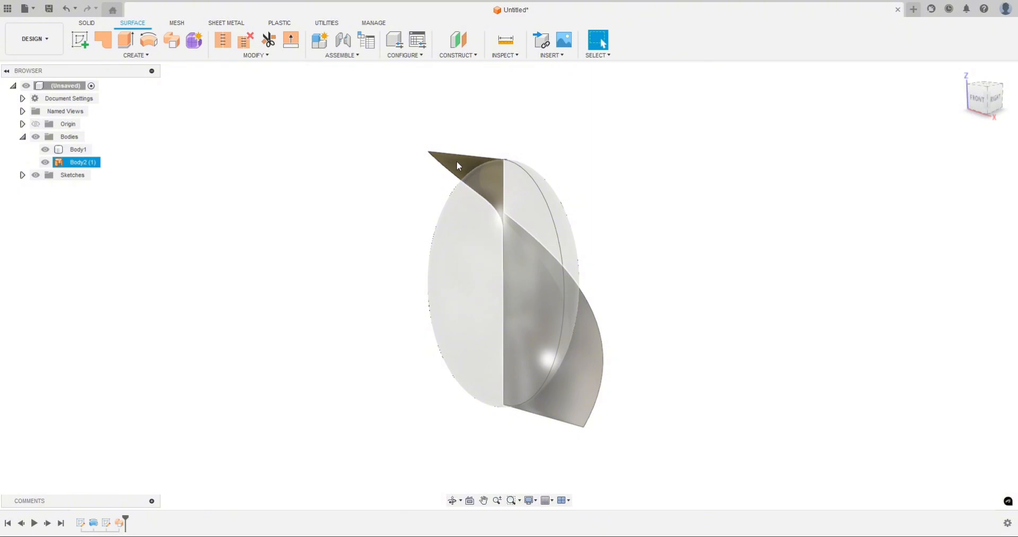
middle_click_drag(664, 198, 454, 179, "shift")
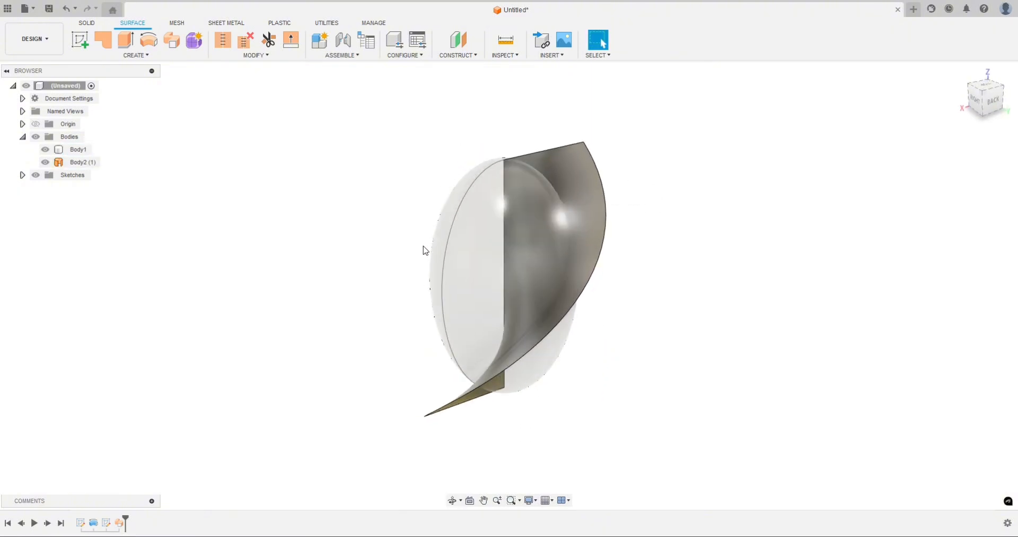
Trim the twisted surface with the ellipsoid body as the trim tool, removing the portion outside the ellipsoid
left_click(269, 44)
middle_click_drag(300, 214, 319, 223, "shift")
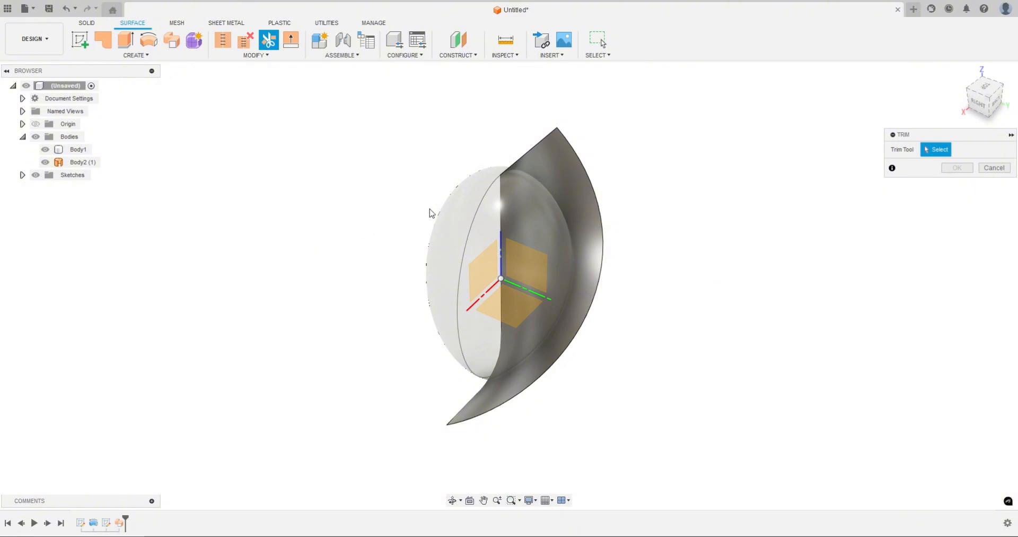
left_click(466, 213)
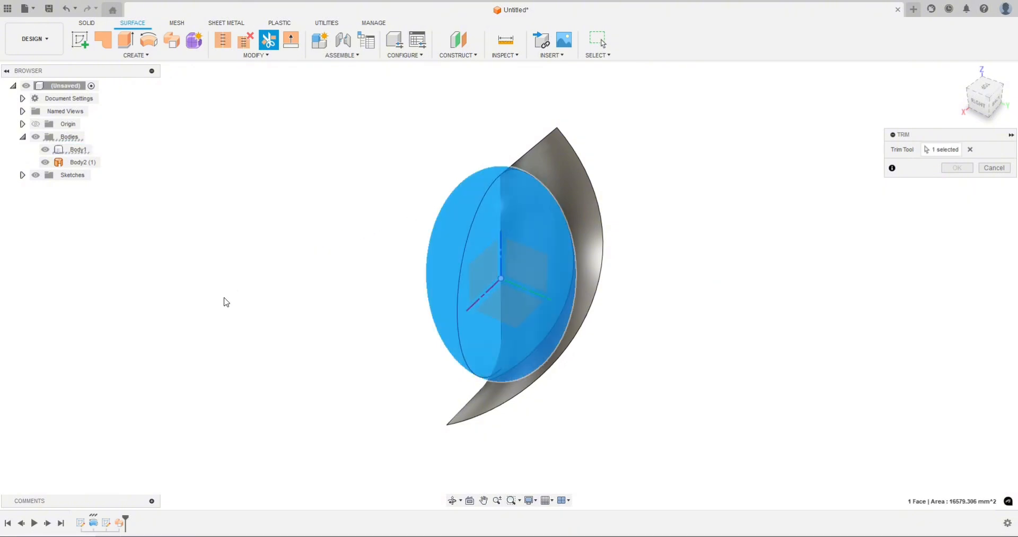
mouse_move(301, 316)
middle_mouse_down("shift")
mouse_move(316, 284)
mouse_move(305, 312)
middle_mouse_up("shift")
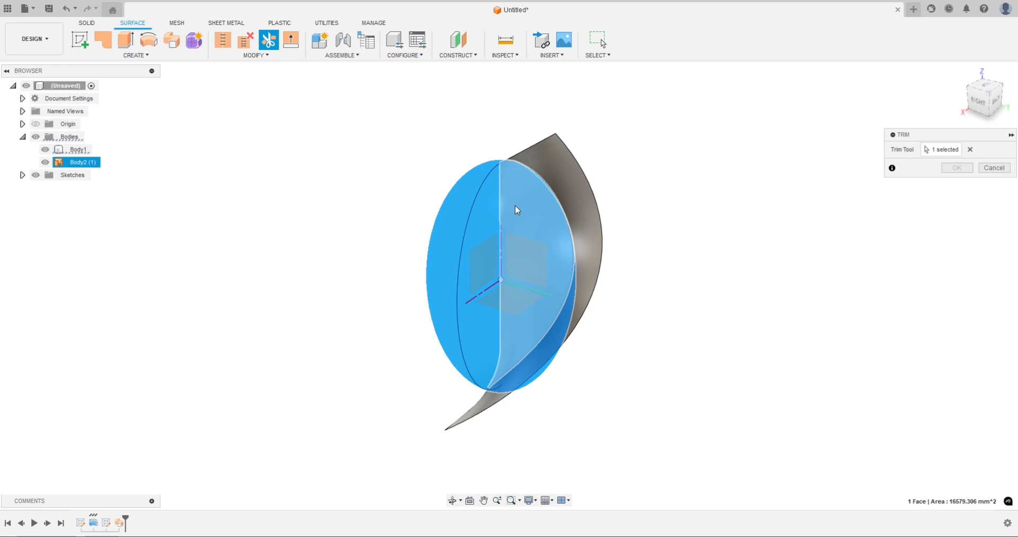
mouse_move(354, 227)
middle_mouse_down("shift")
mouse_move(295, 228)
mouse_move(343, 221)
middle_mouse_up("shift")
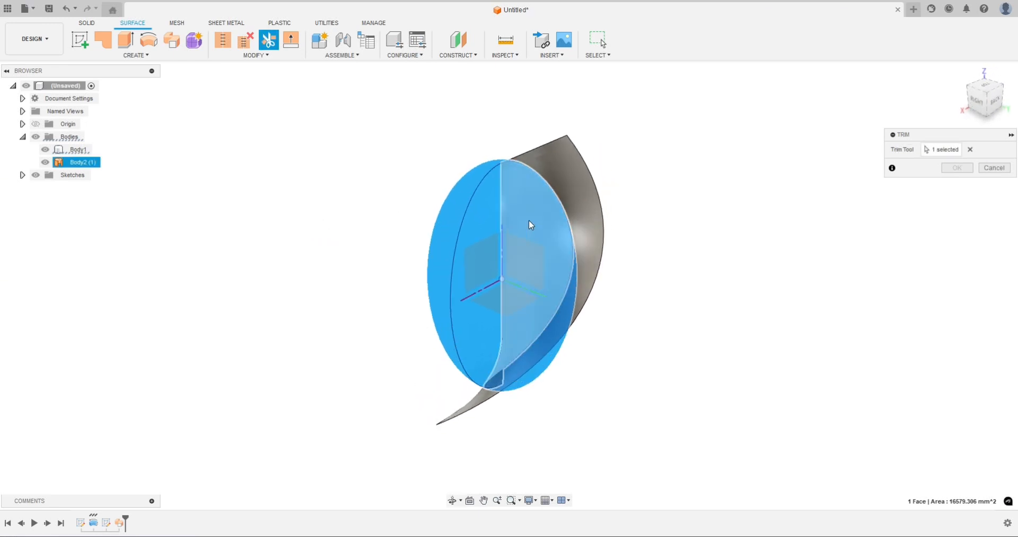
middle_click_drag(545, 209, 660, 341, "shift")
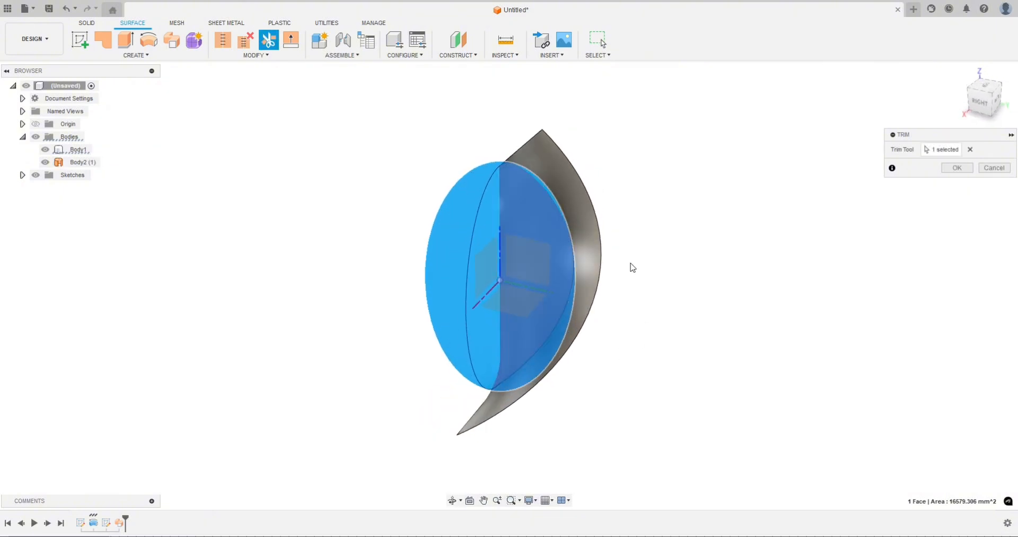
middle_click_drag(703, 289, 640, 276, "shift")
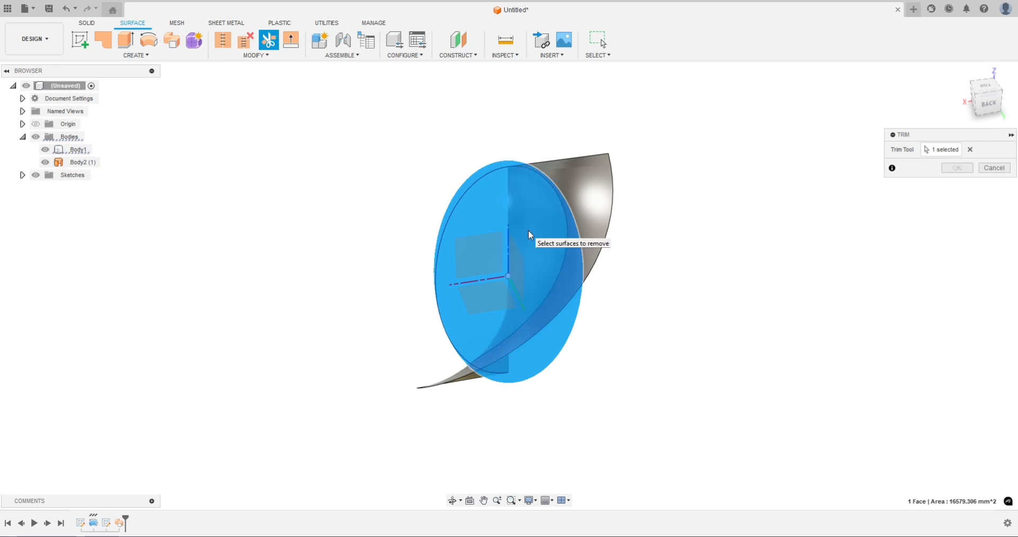
middle_click_drag(640, 330, 673, 326, "shift")
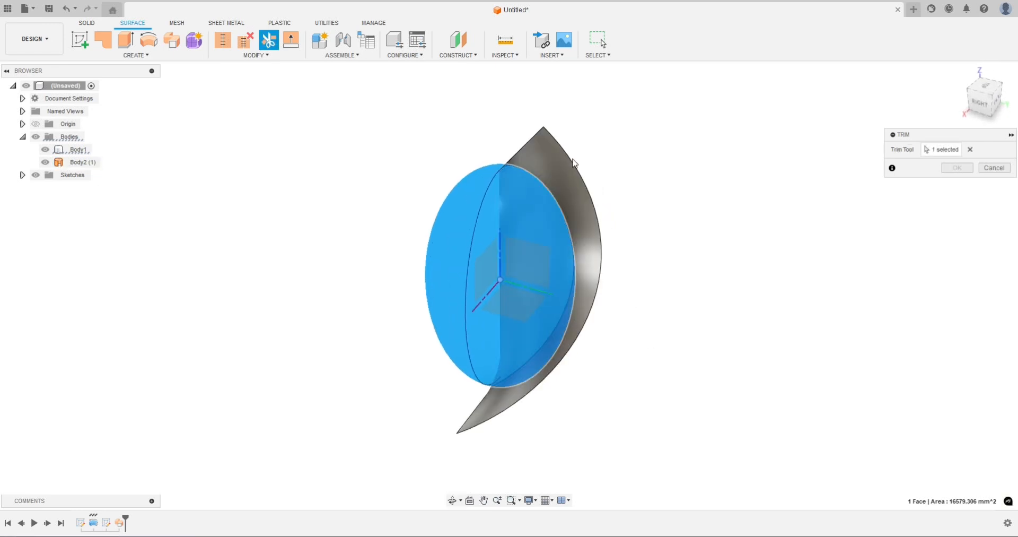
left_click(555, 158)
mouse_move(666, 384)
middle_mouse_down("shift")
mouse_move(711, 323)
mouse_move(741, 348)
mouse_move(657, 380)
middle_mouse_up("shift")
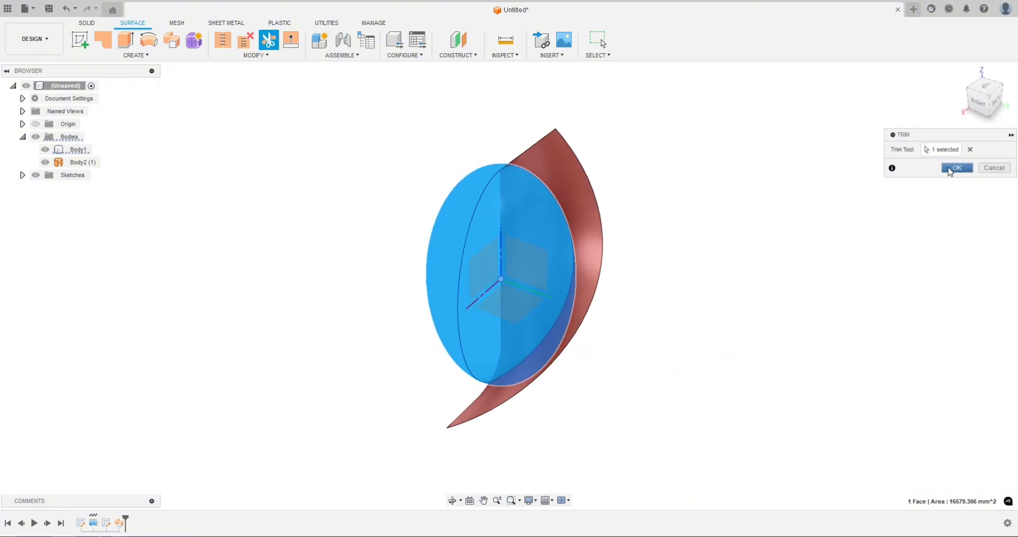
left_click(956, 168)
Hide the ellipsoid body so that only the trimmed twisted surface is shown
middle_click_drag(769, 297, 375, 300, "shift")
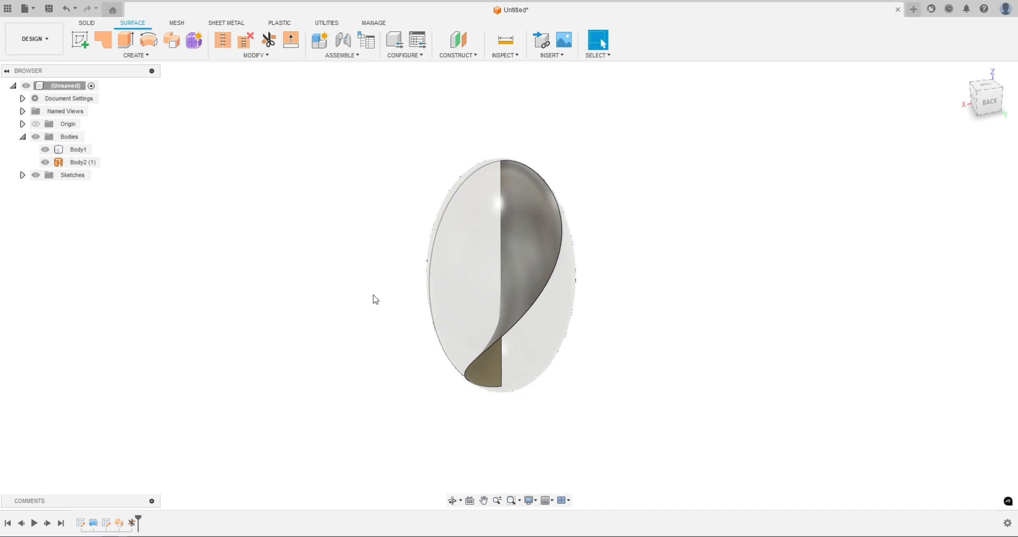
left_click(63, 154)
key("v")
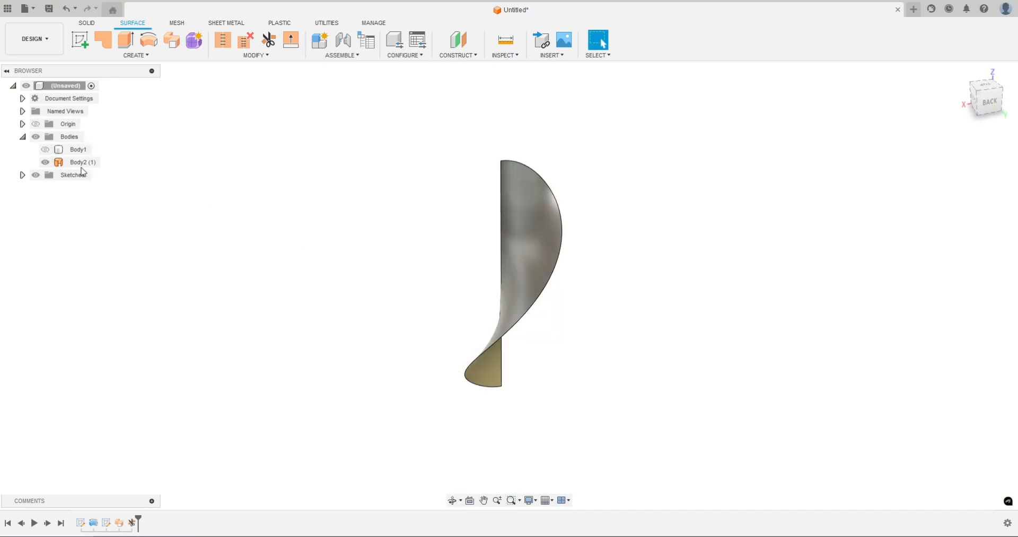
Examine both sides and the edges of the trimmed twisted surface from all around
middle_click_drag(417, 271, 283, 258, "shift")
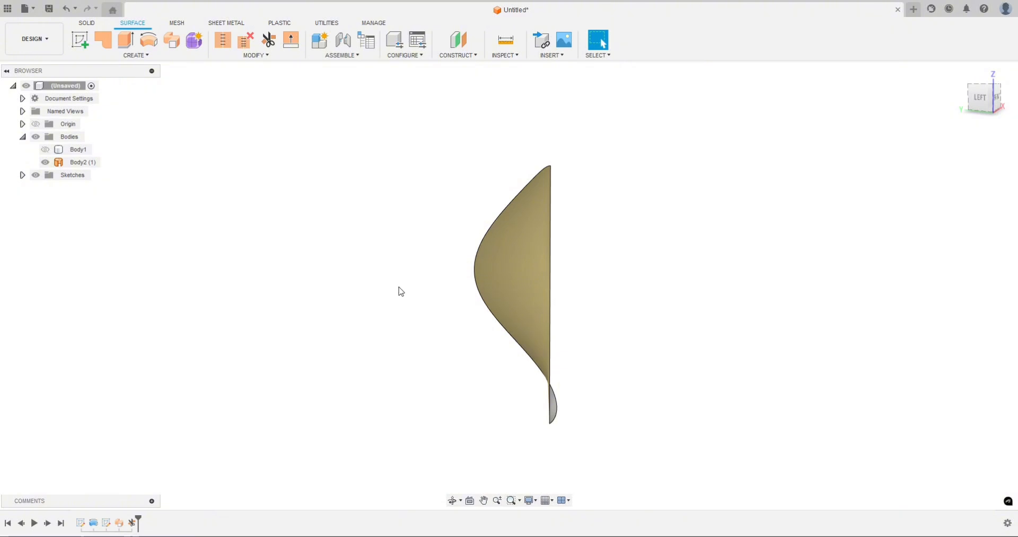
middle_click_drag(400, 291, 568, 317, "shift")
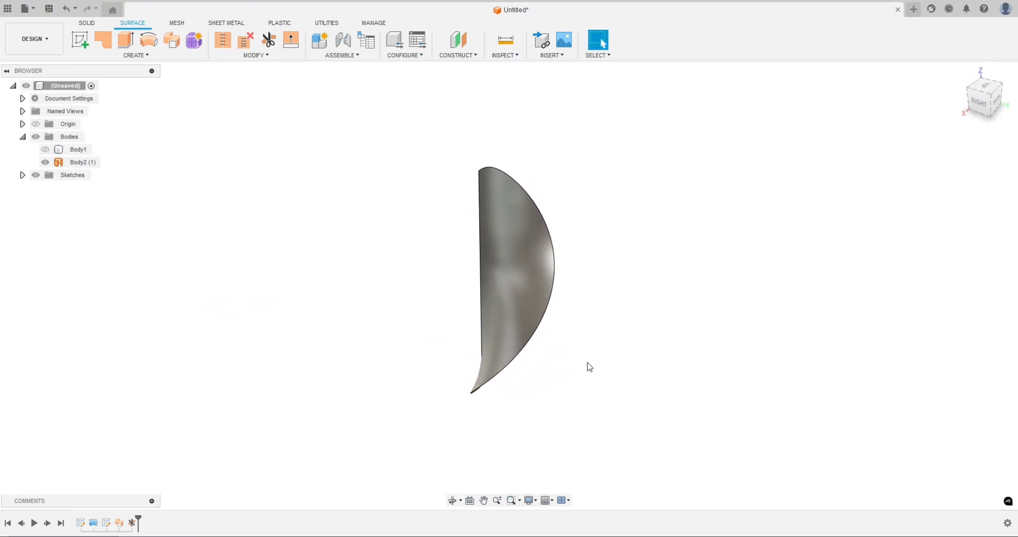
middle_click_drag(589, 367, 461, 339, "shift")
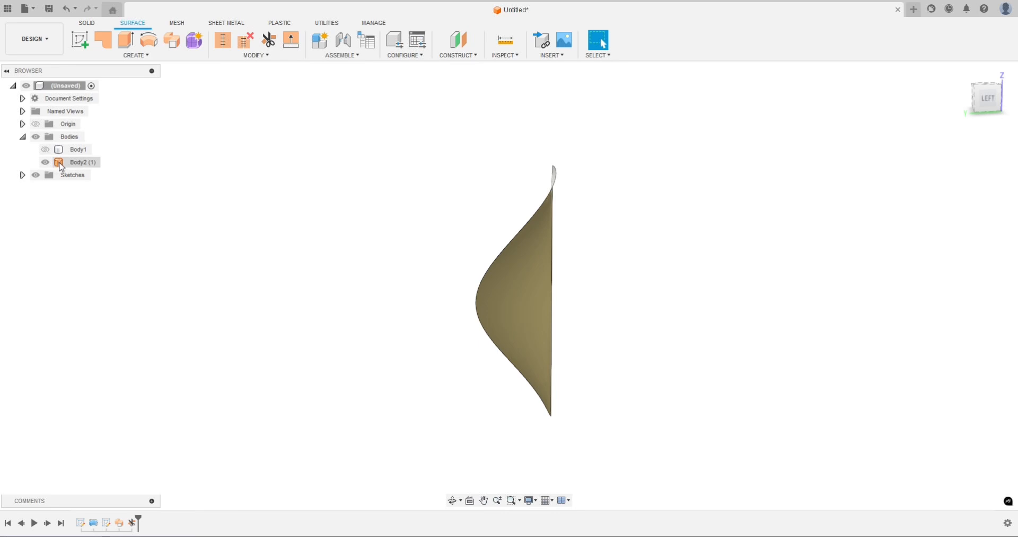
left_click(522, 300)
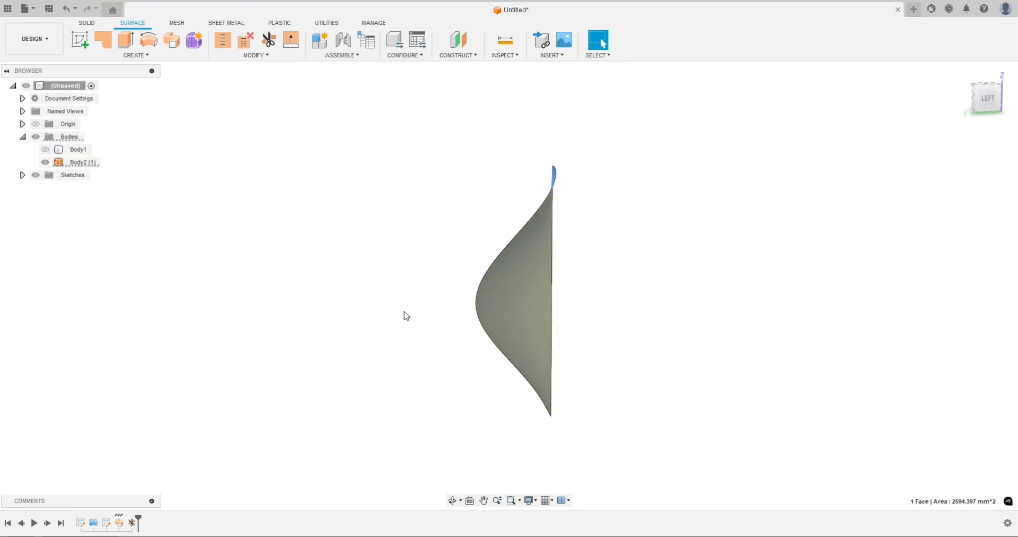
middle_click_drag(407, 316, 504, 314, "shift")
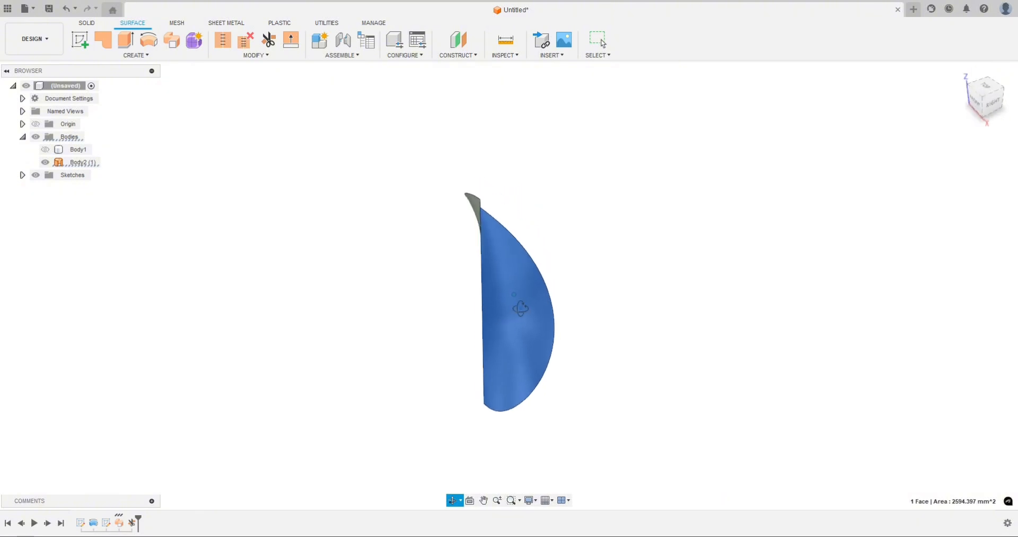
left_click(641, 313)
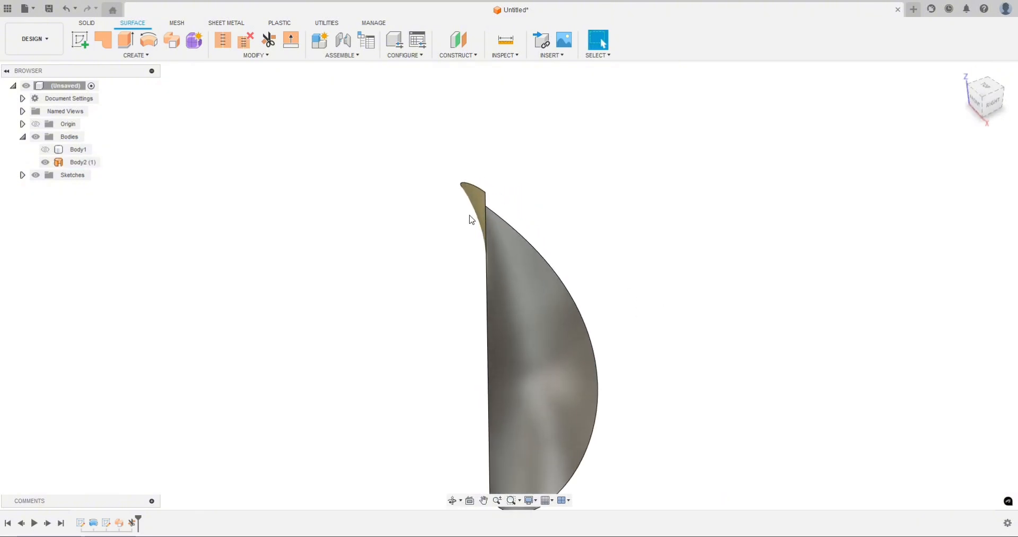
left_click(479, 199)
middle_click_drag(548, 221, 513, 227, "shift")
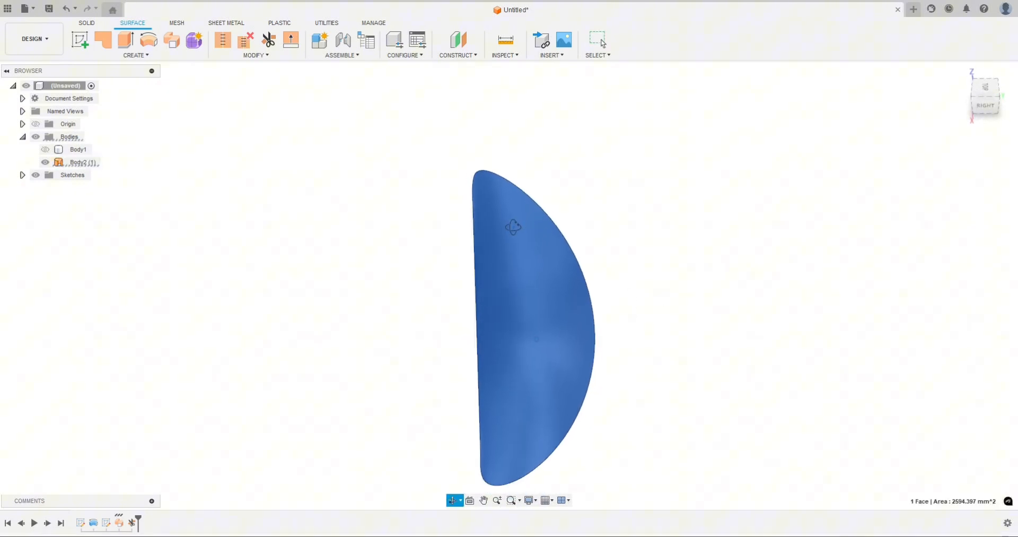
left_click(498, 196)
middle_click_drag(409, 269, 507, 241, "shift")
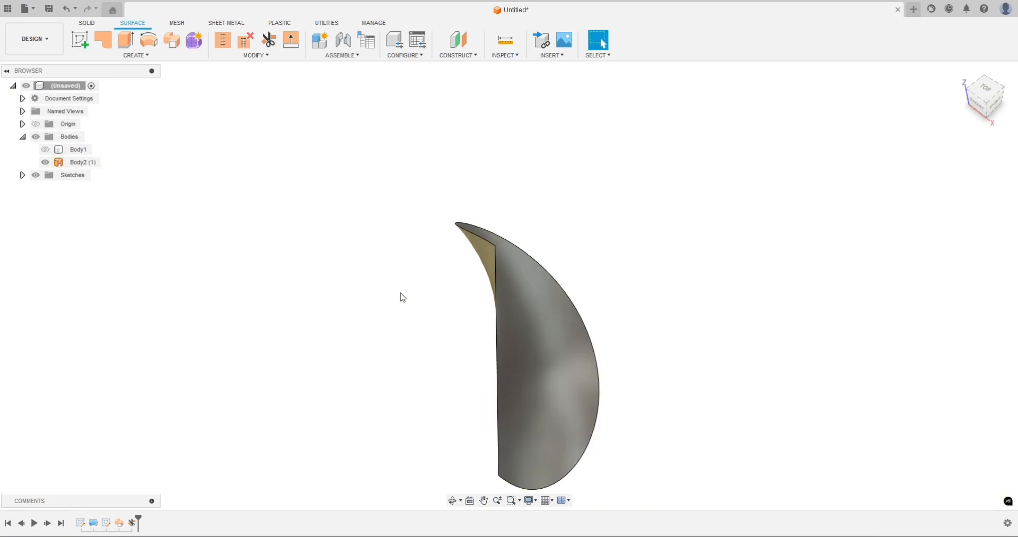
middle_click_drag(402, 297, 775, 364, "shift")
middle_click_drag(713, 324, 800, 325, "shift")
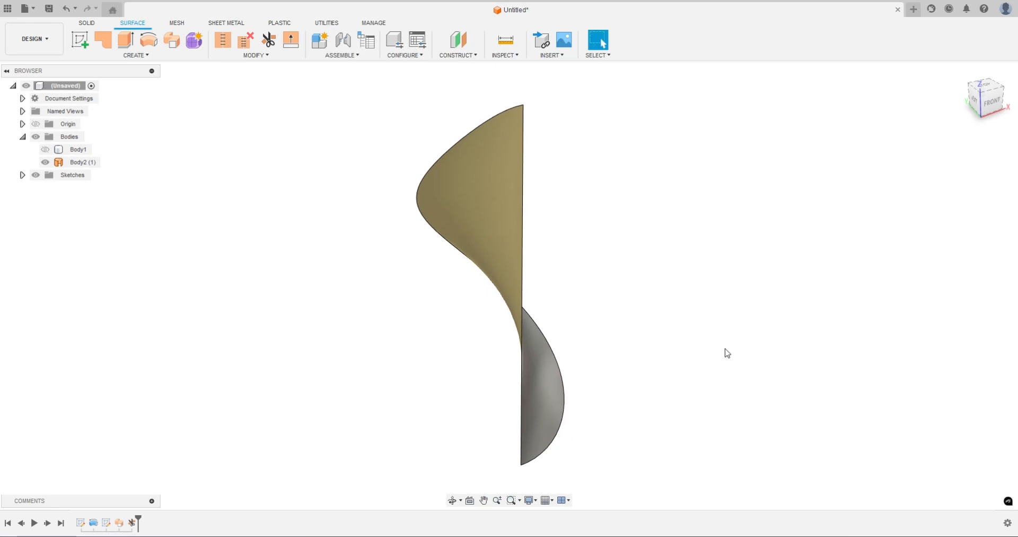
middle_click_drag(727, 354, 580, 343, "shift")
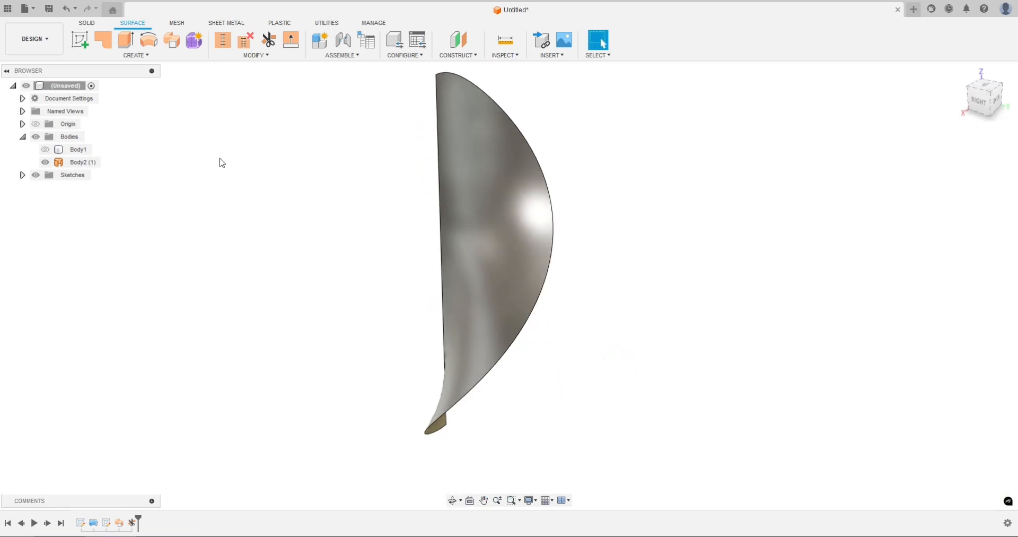
Set up a one-sided Thicken of the trimmed twisted surface's face with chain selection on, as a new body
left_click(136, 55)
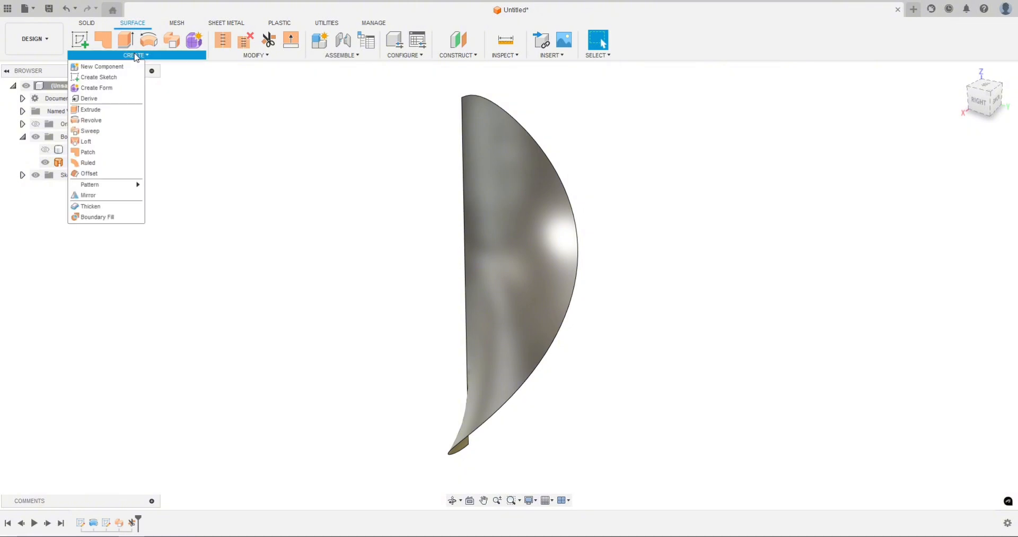
left_click(94, 207)
middle_click_drag(236, 214, 280, 229, "shift")
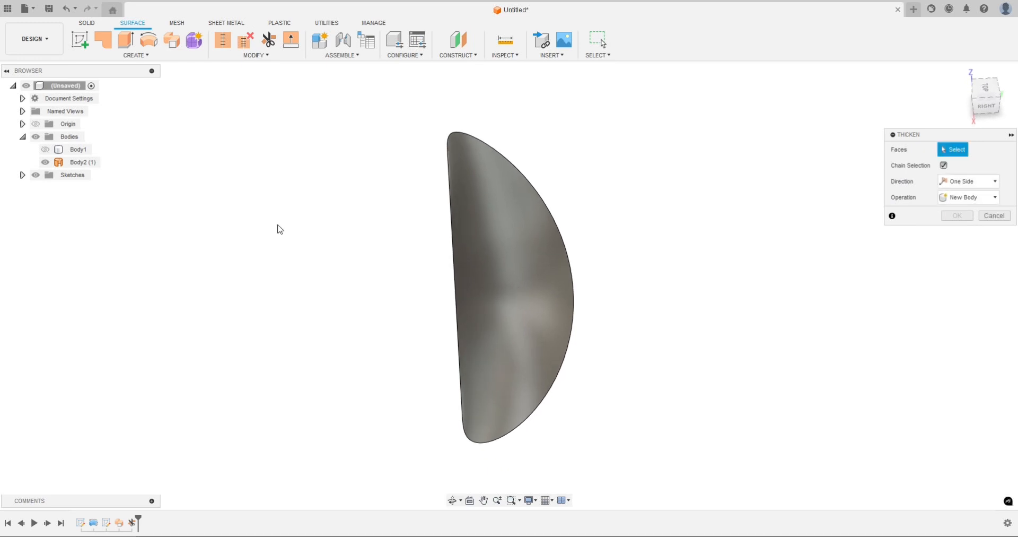
middle_click_drag(309, 272, 345, 280, "shift")
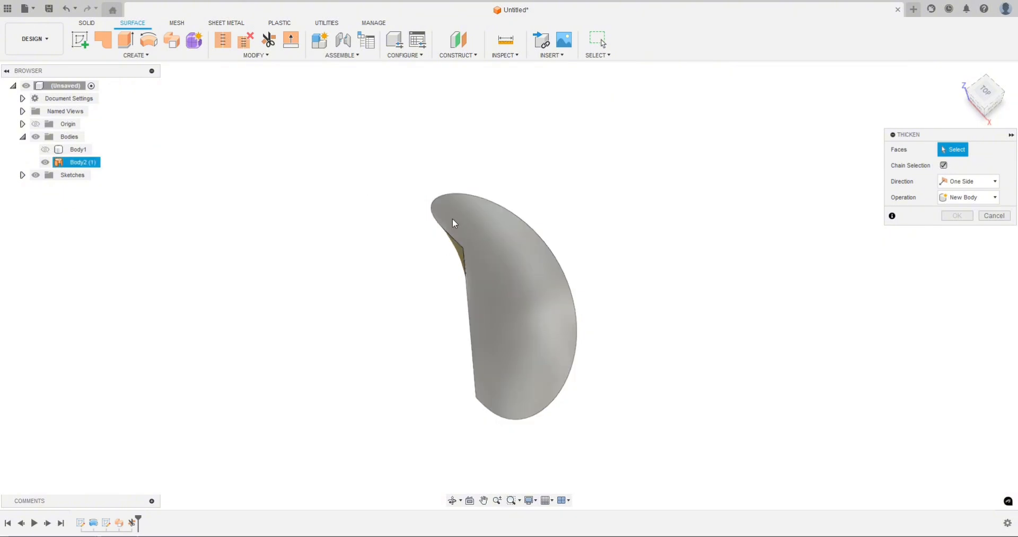
middle_click_drag(386, 264, 317, 254, "shift")
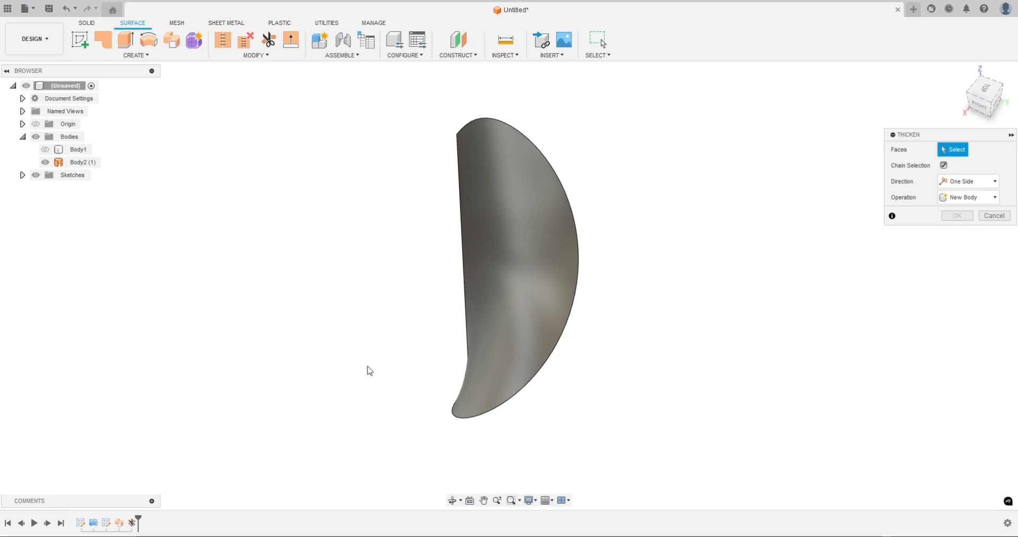
middle_click_drag(368, 368, 448, 251, "shift")
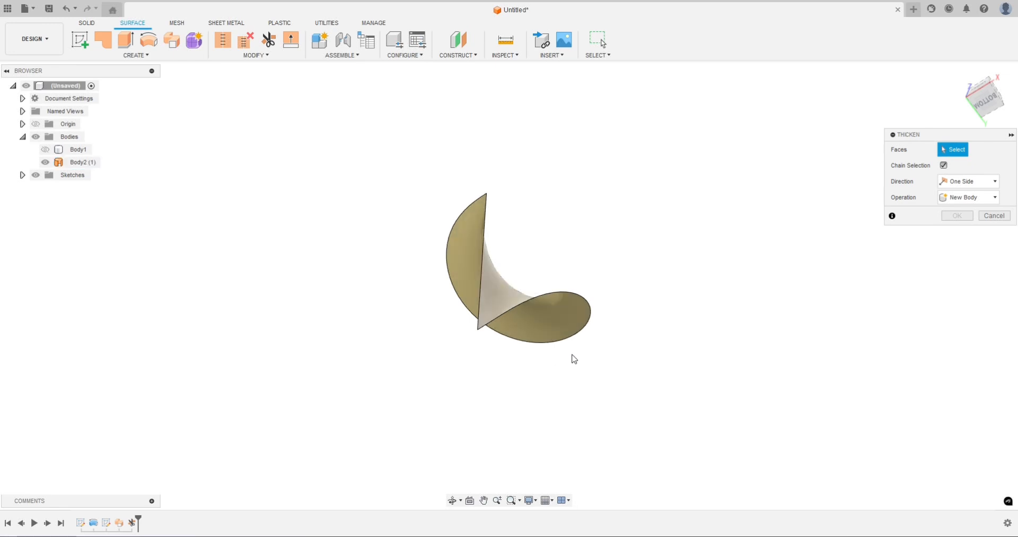
middle_click_drag(571, 357, 556, 362, "shift")
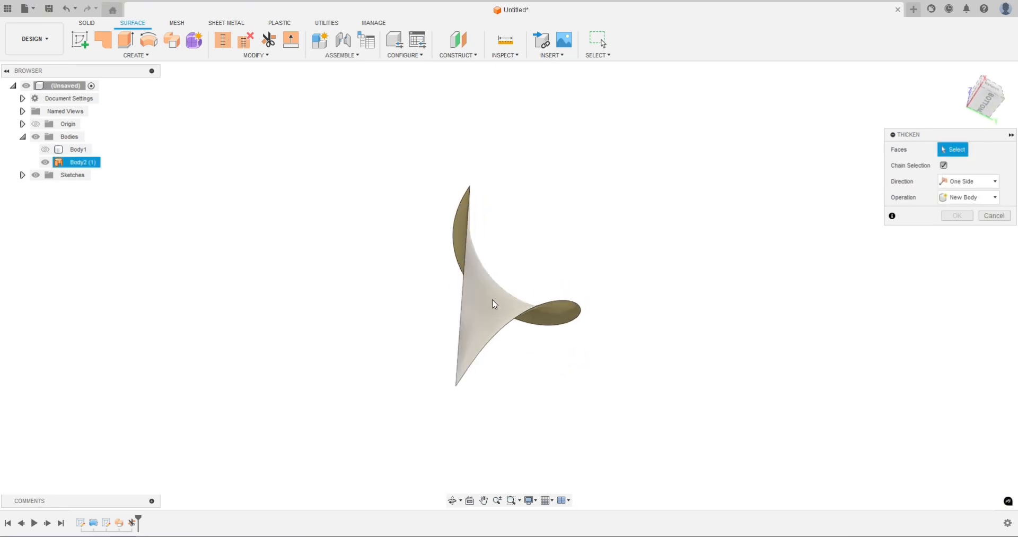
middle_click_drag(573, 355, 532, 287, "shift")
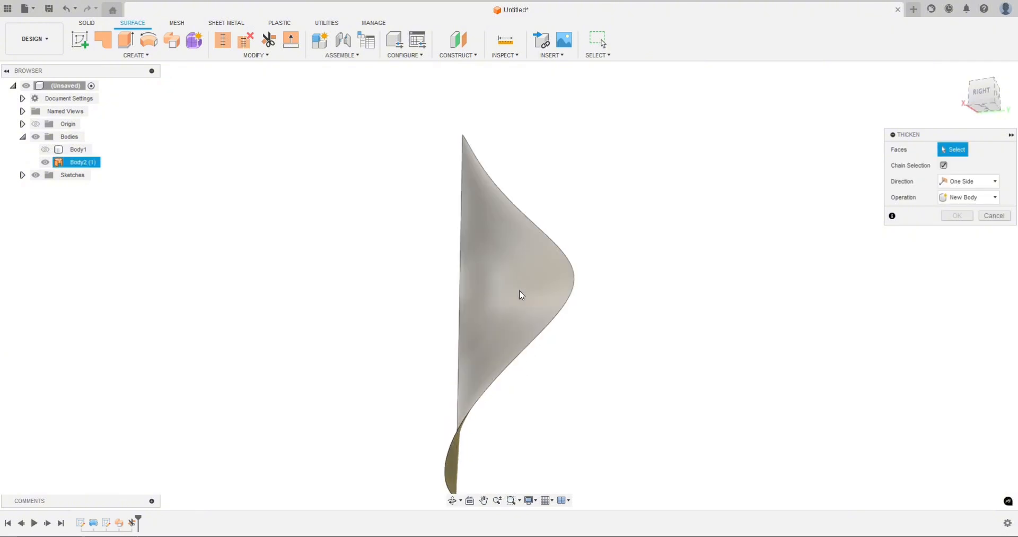
middle_click_drag(593, 396, 513, 178, "shift")
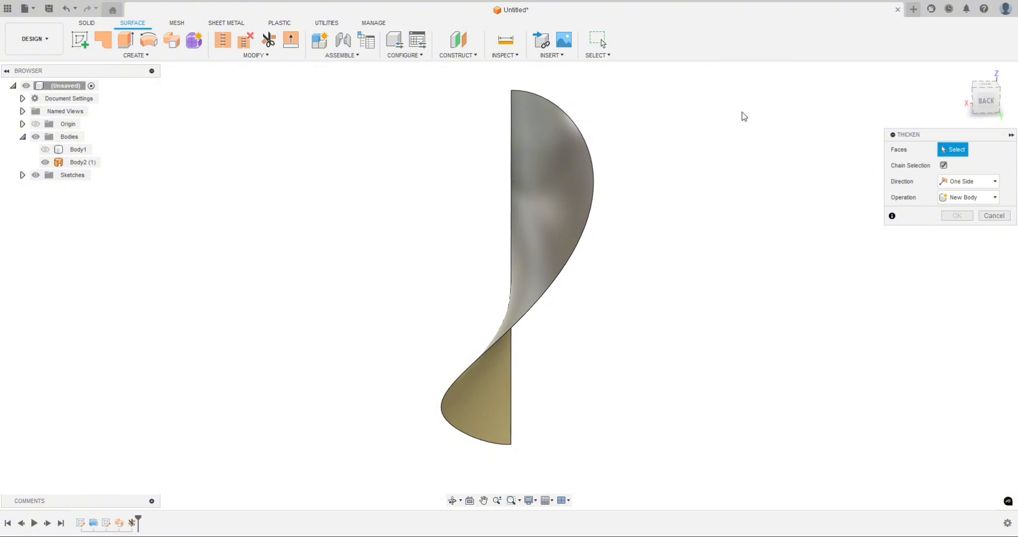
left_click(549, 167)
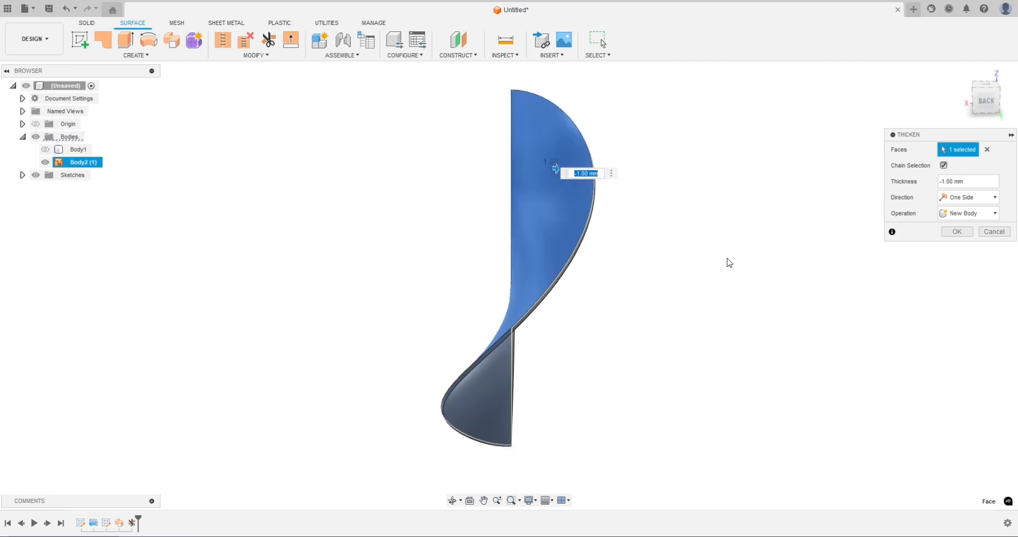
Set the twisted surface's thickness to -1.2 mm
middle_click_drag(676, 308, 551, 291, "shift")
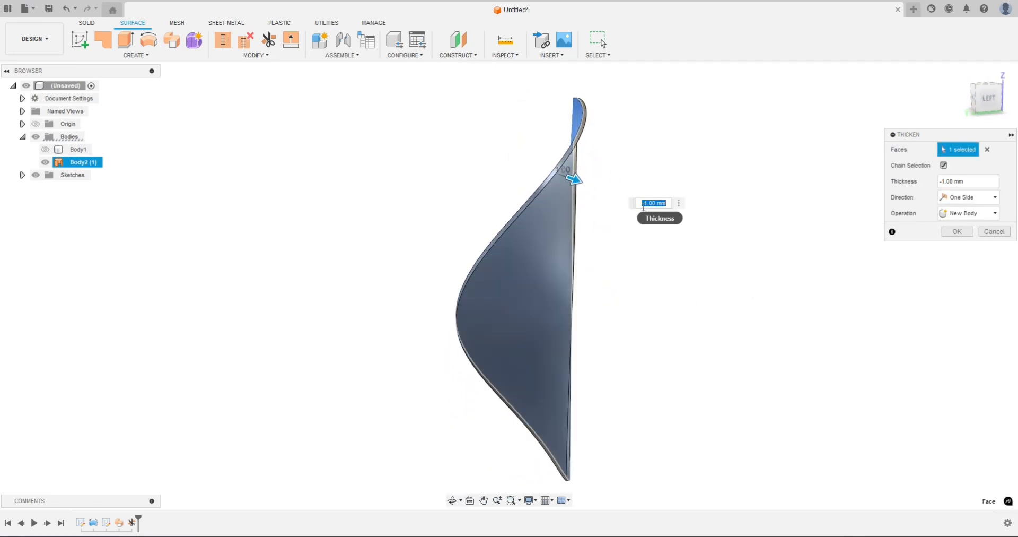
middle_click_drag(633, 238, 664, 232, "shift")
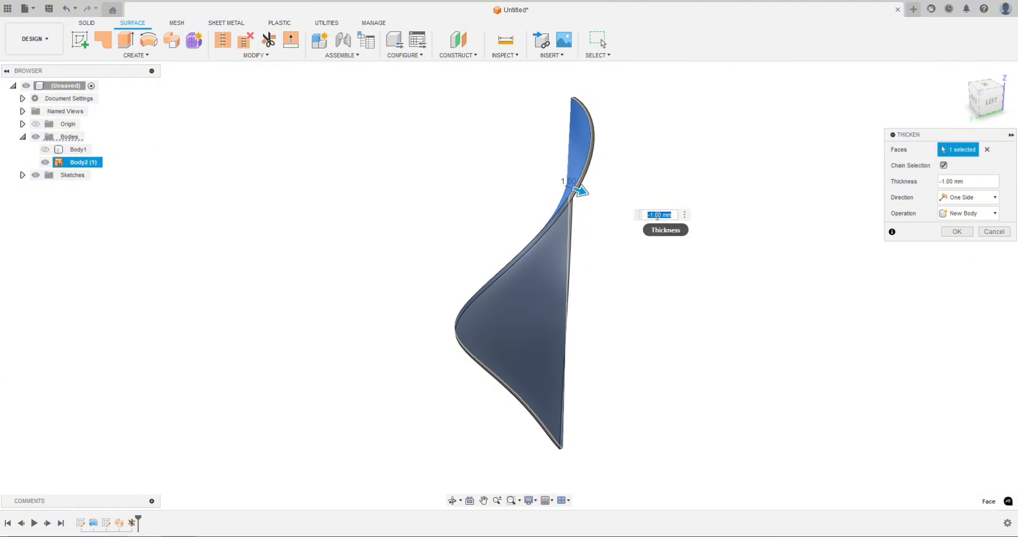
left_click(657, 215)
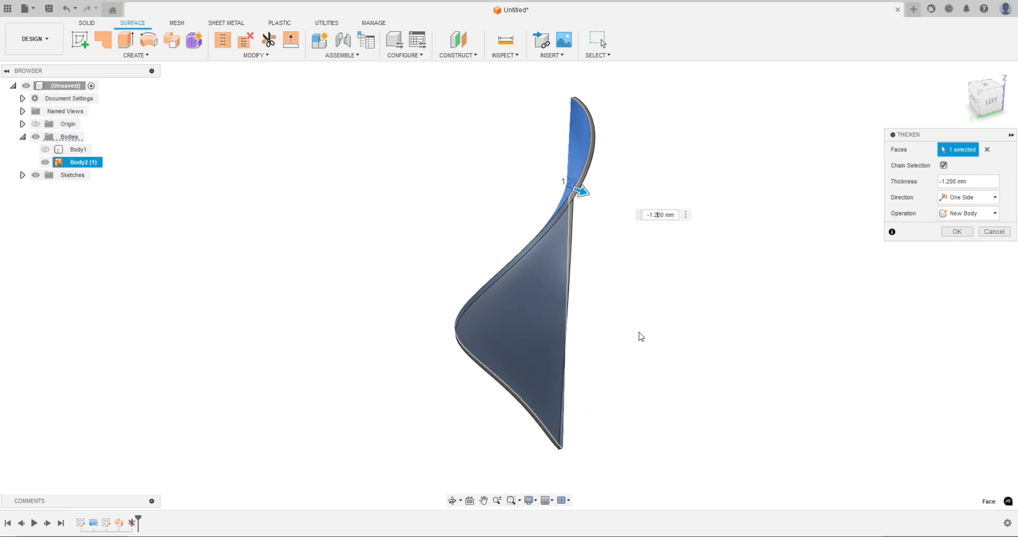
Complete the one-sided Thicken so that the trimmed twisted surface becomes a new solid blade body
middle_click_drag(639, 334, 648, 221, "shift")
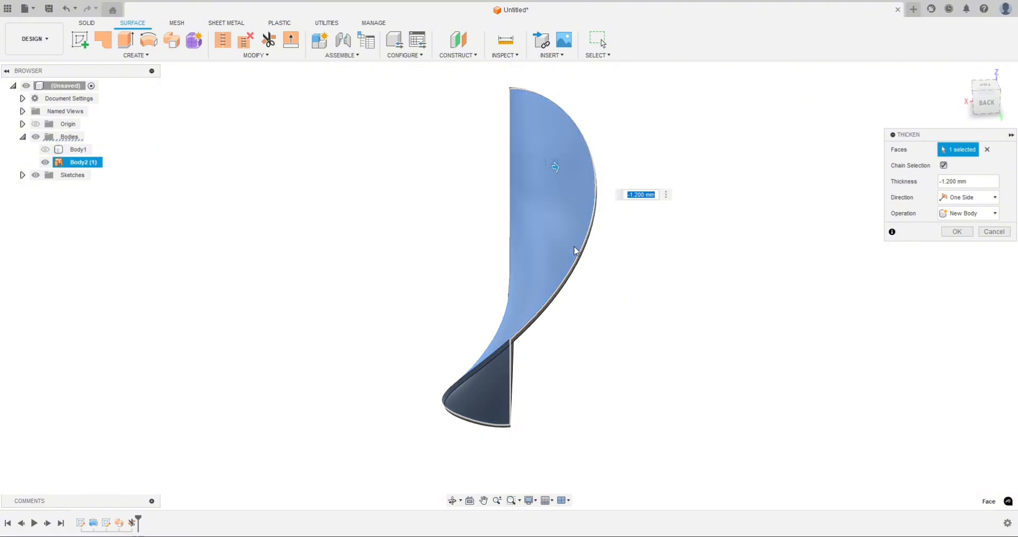
middle_click_drag(644, 321, 610, 305, "shift")
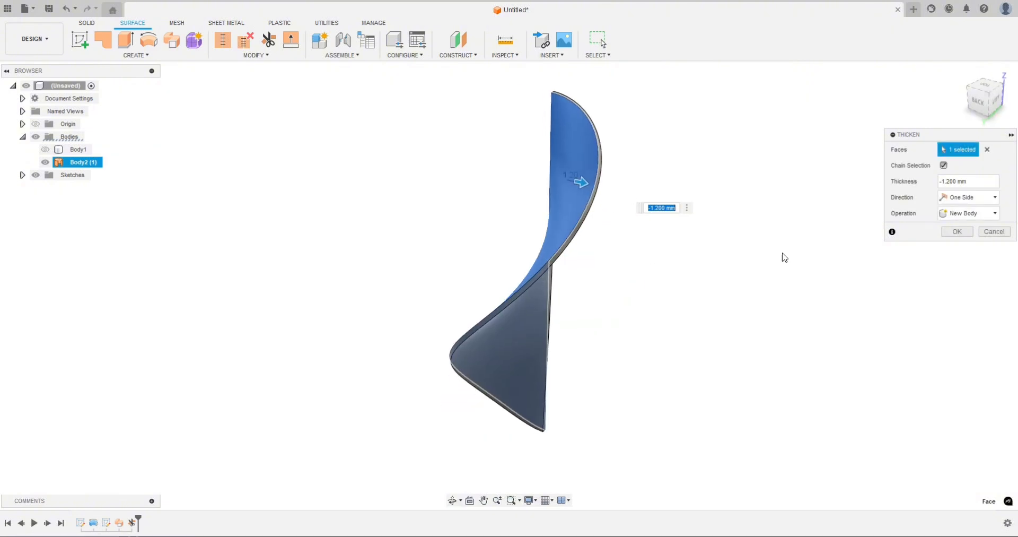
left_click(959, 232)
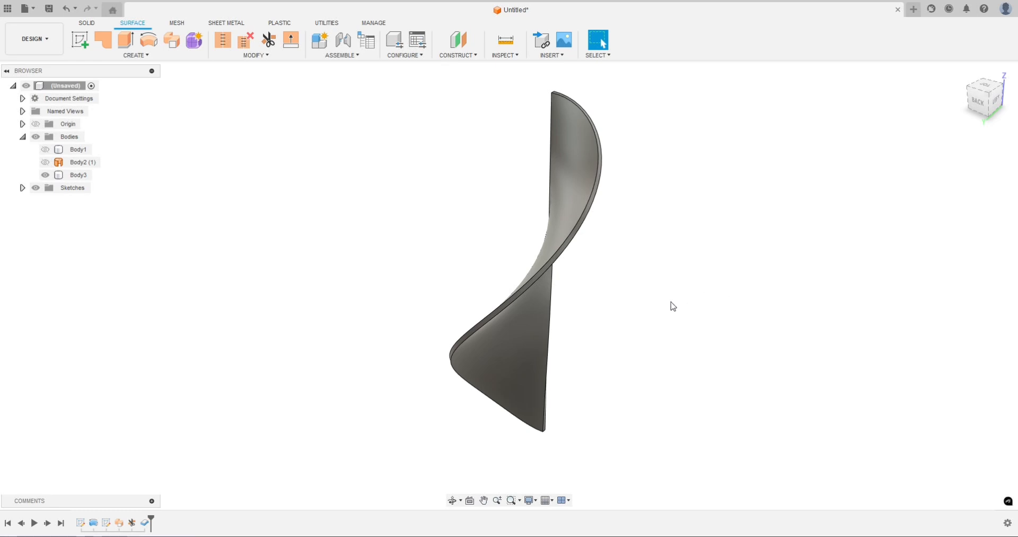
middle_click_drag(673, 306, 514, 268, "shift")
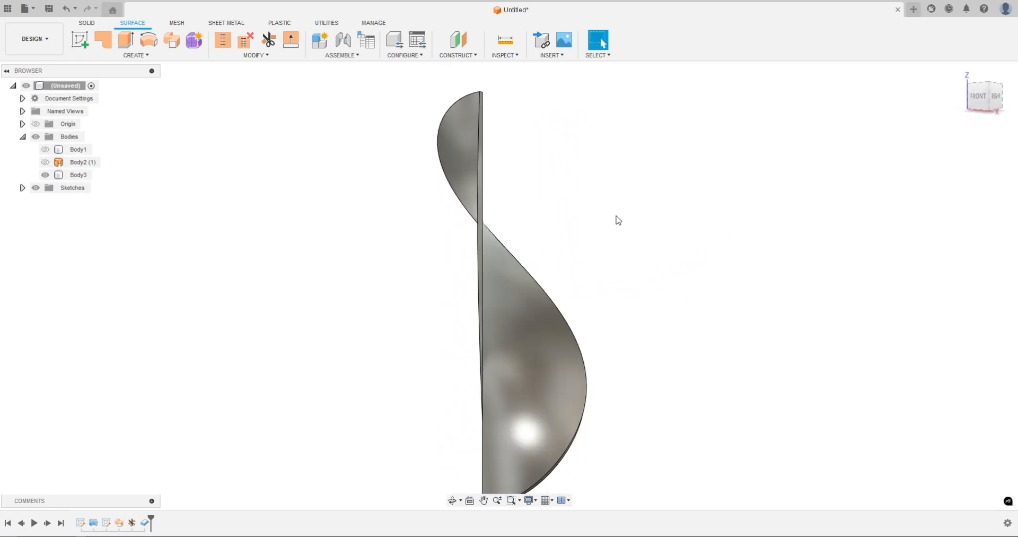
mouse_move(654, 314)
middle_mouse_down("shift")
mouse_move(445, 295)
mouse_move(419, 330)
mouse_move(511, 368)
mouse_move(657, 345)
mouse_move(642, 328)
middle_mouse_up("shift")
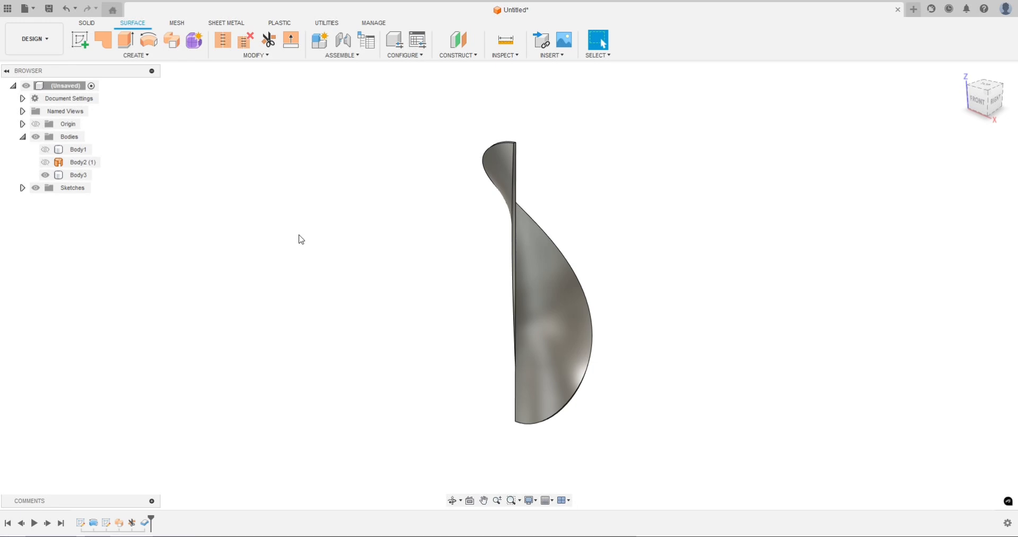
left_click(52, 179)
left_click(49, 176)
left_click(47, 176)
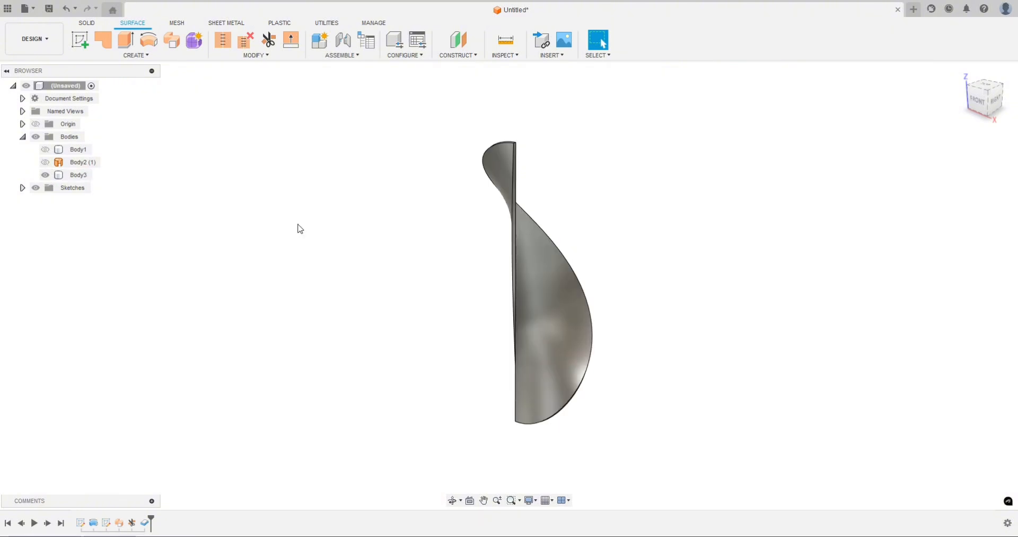
Measure the distance between the two opposite large faces of the thickened blade
left_click(497, 161)
middle_click_drag(550, 170, 498, 174, "shift")
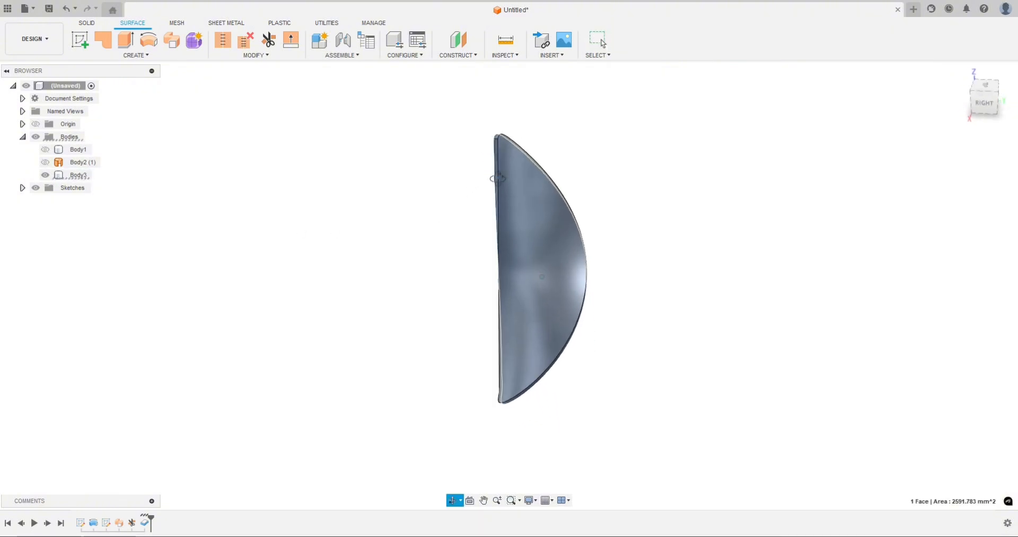
left_click(518, 161, "ctrl")
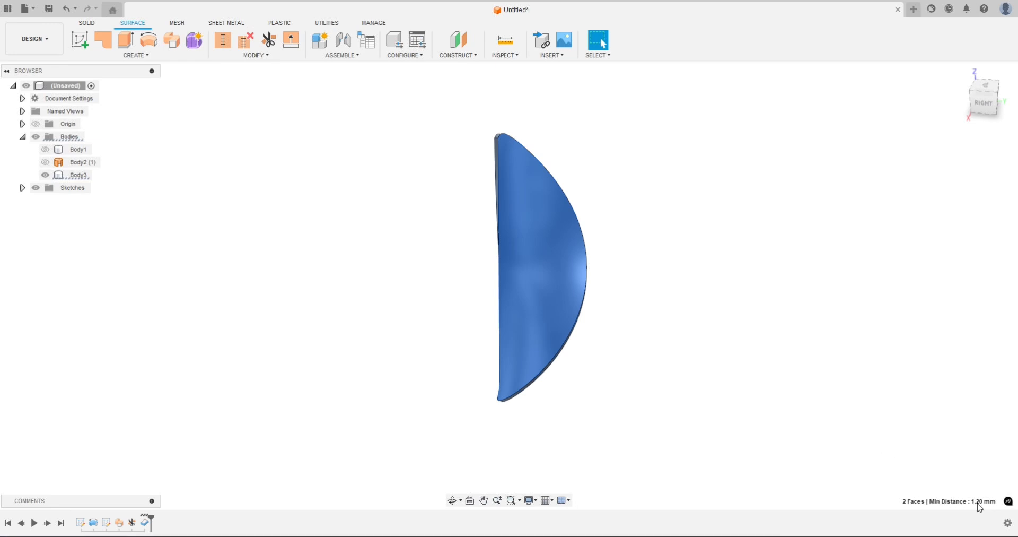
left_click(687, 306)
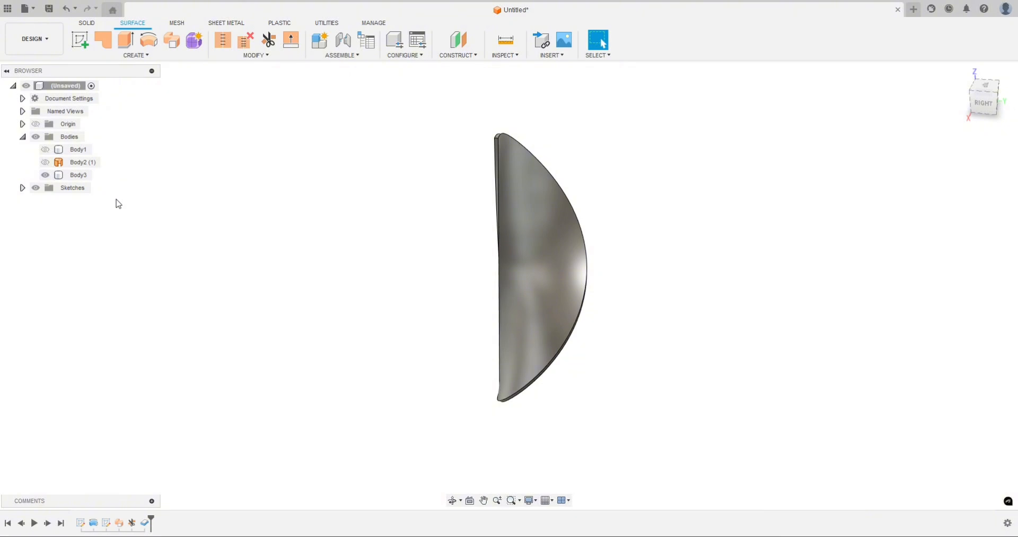
right_click(61, 167)
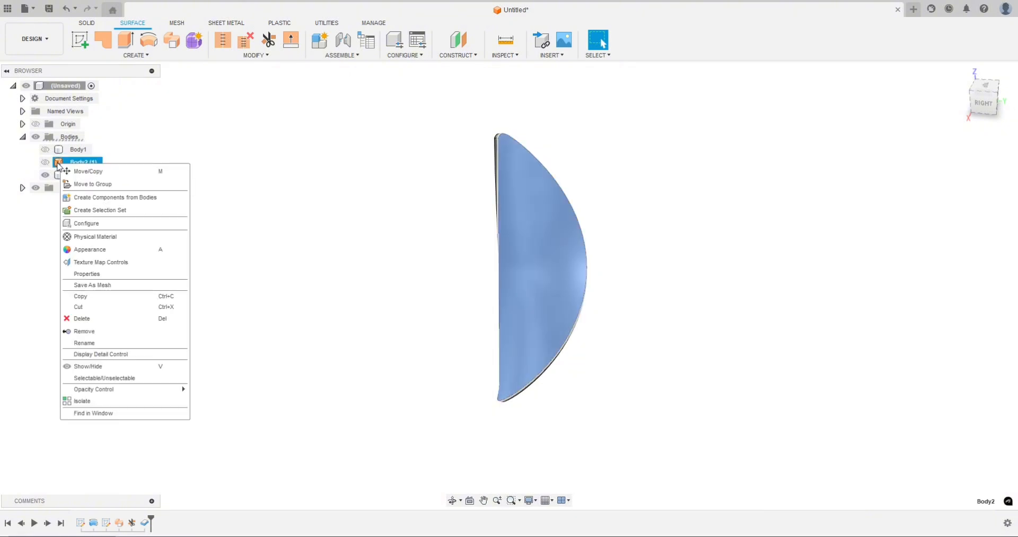
left_click(40, 285)
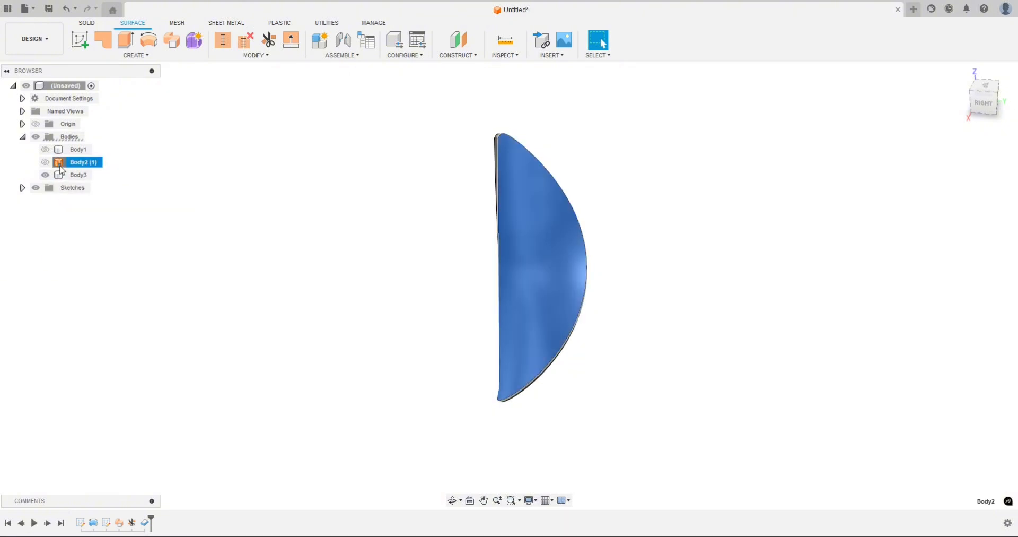
left_click(202, 225)
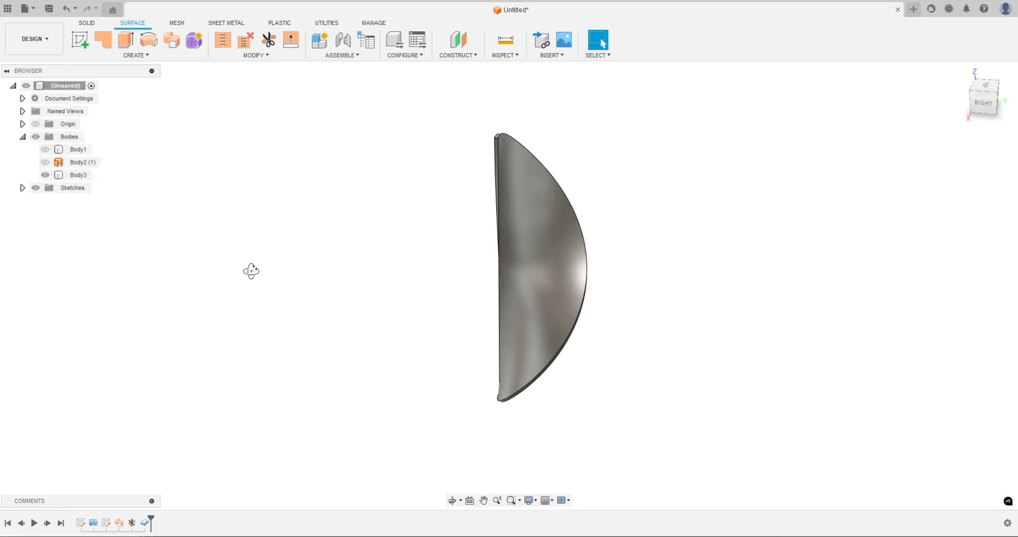
middle_click_drag(250, 270, 313, 271, "shift")
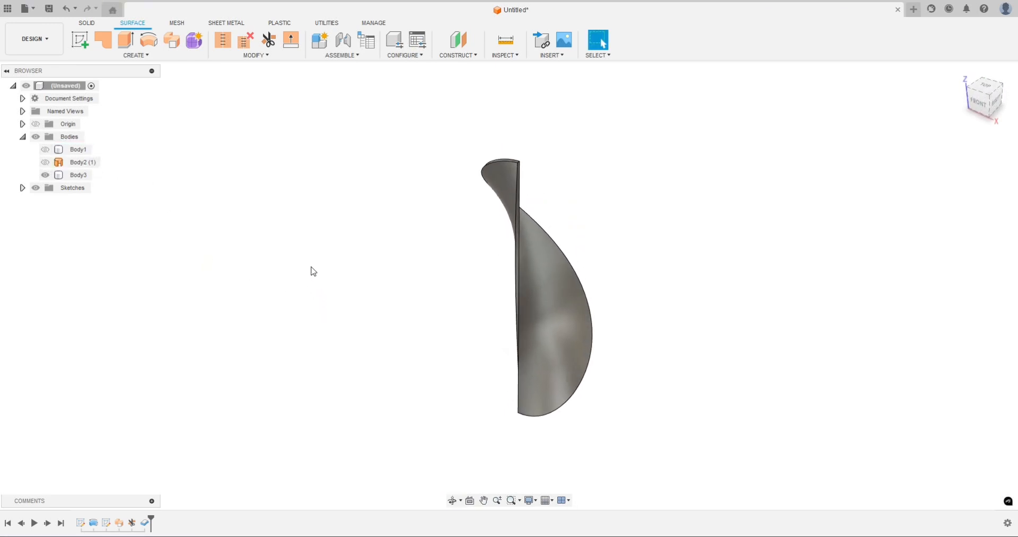
left_click(85, 23)
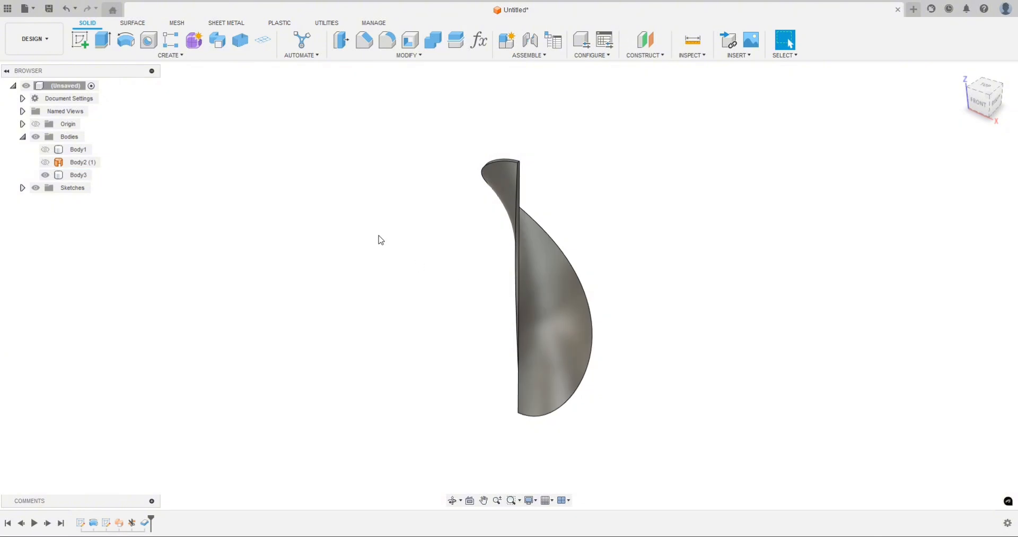
left_click(171, 43)
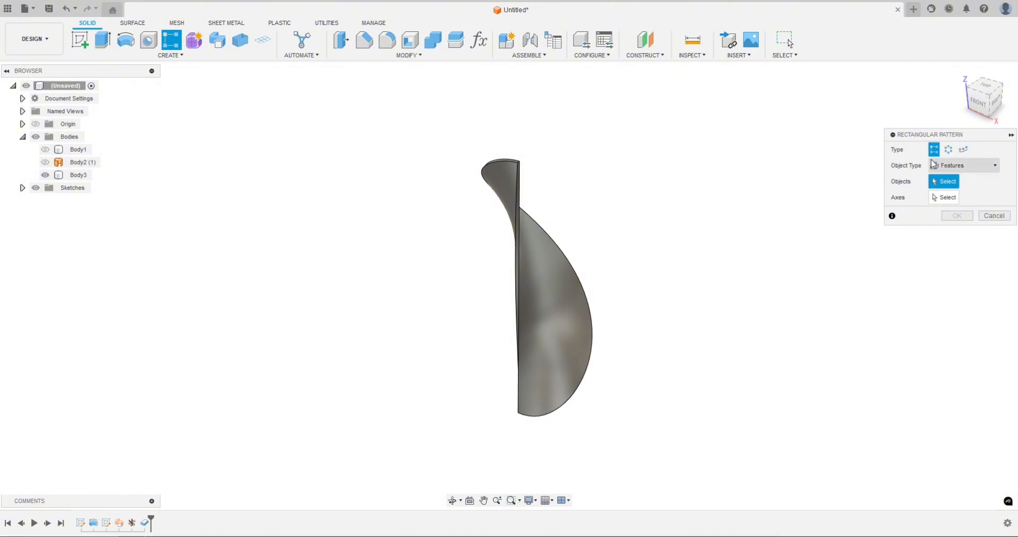
left_click(950, 150)
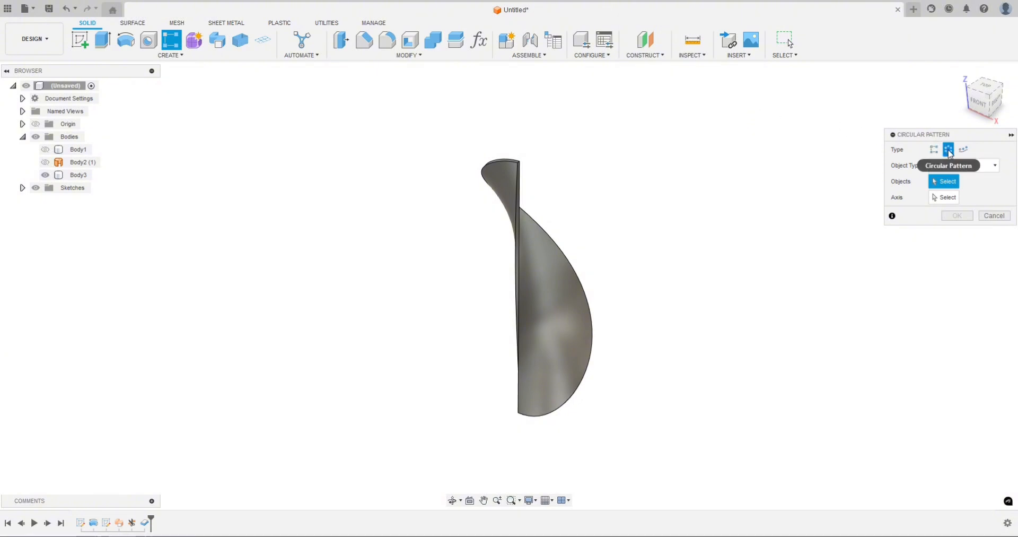
left_click(990, 216)
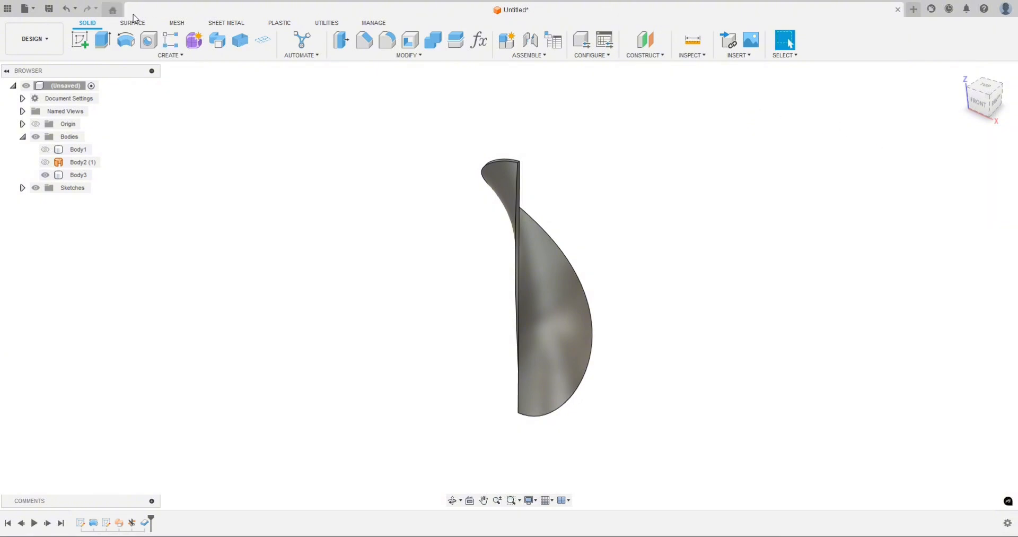
Set up a full circular pattern of the solid blade body around the vertical Z axis, briefly hiding the blade to pick the axis
left_click(169, 55)
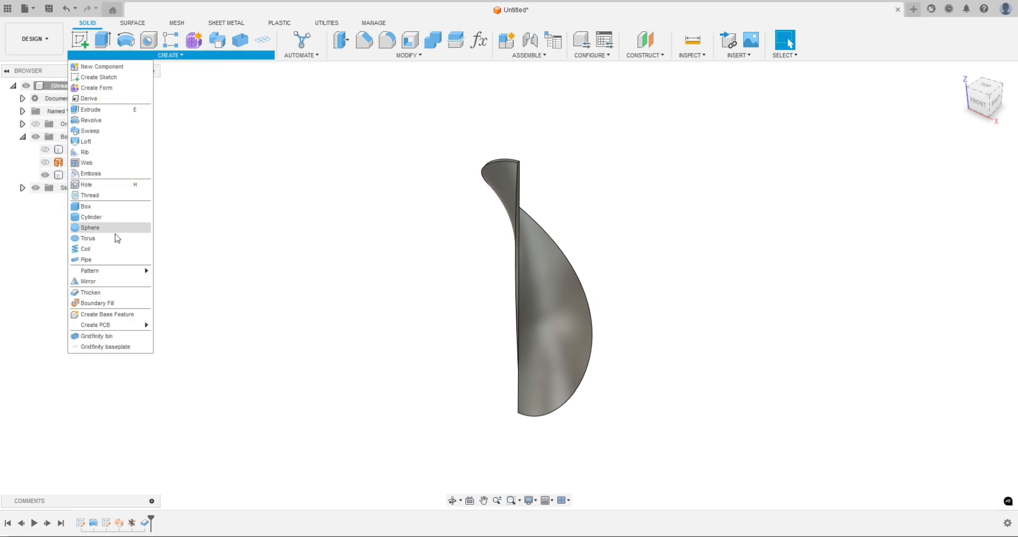
mouse_move(113, 274)
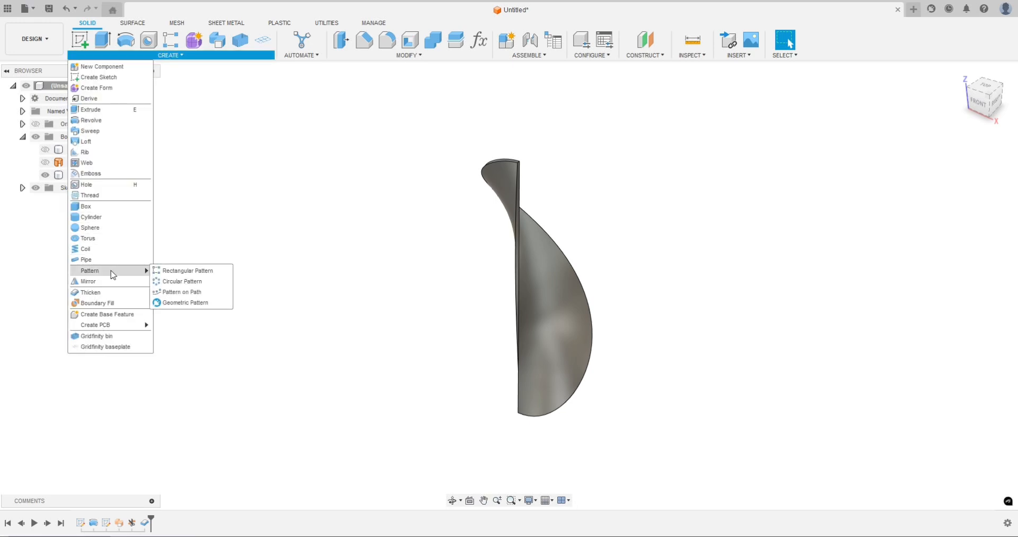
left_click(175, 283)
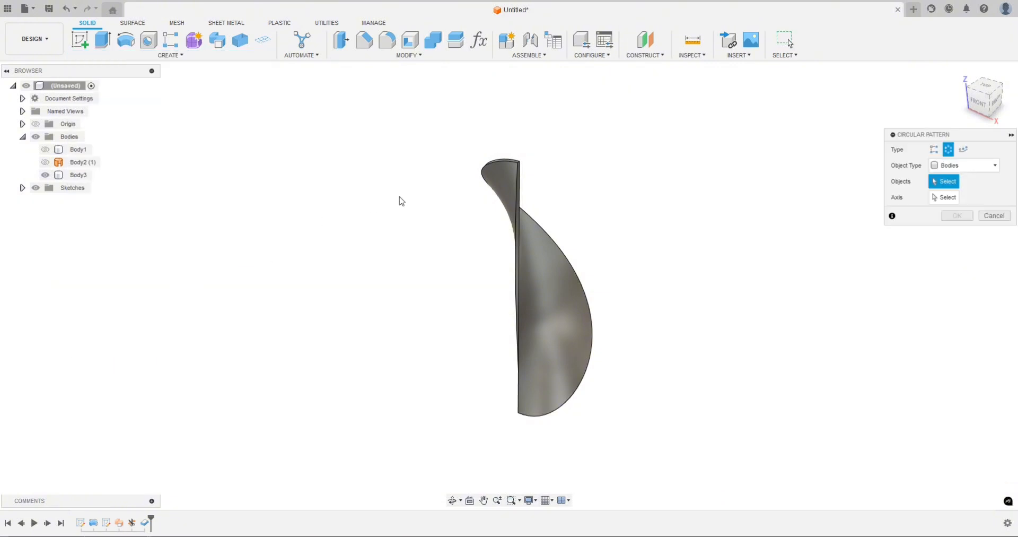
left_click(549, 270)
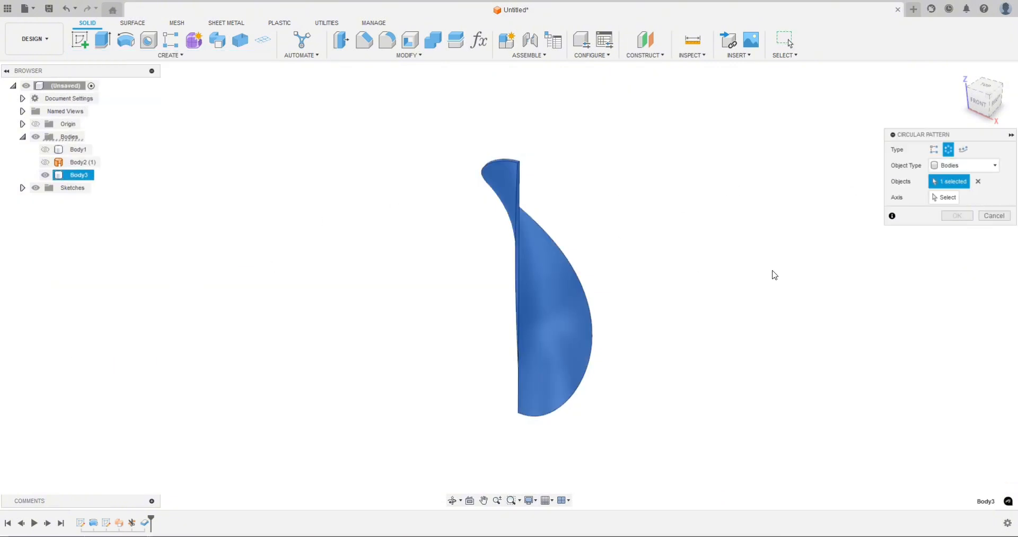
left_click(950, 200)
middle_click_drag(736, 272, 640, 259, "shift")
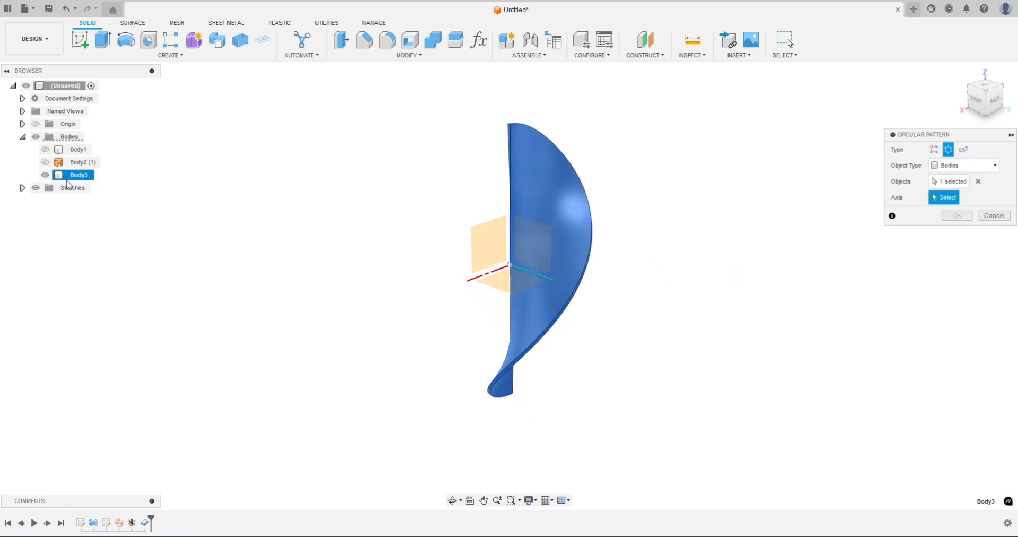
left_click(45, 175)
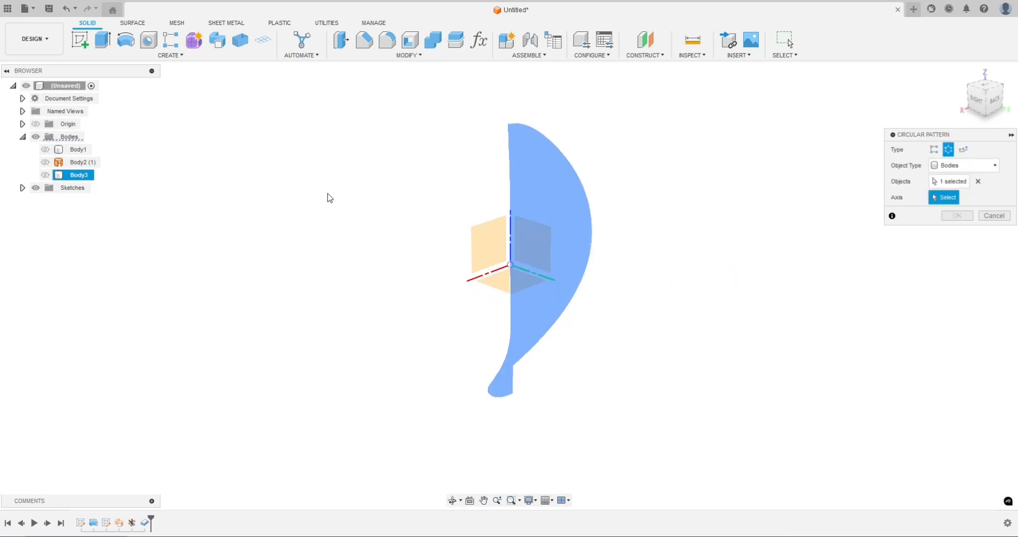
left_click(511, 224)
middle_click_drag(334, 198, 370, 255, "shift")
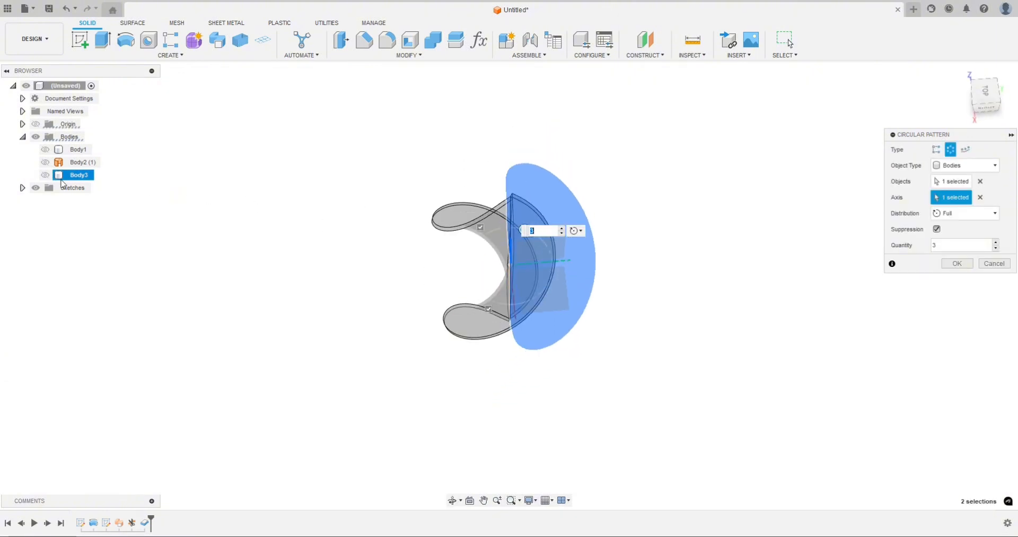
left_click(46, 175)
middle_click_drag(200, 242, 275, 264, "shift")
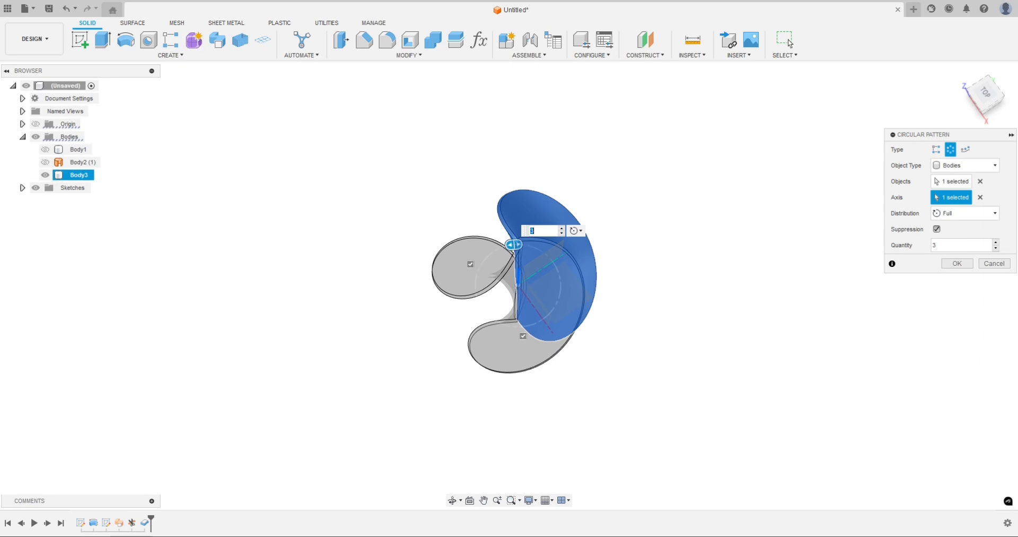
Set the circular pattern's quantity to 4 and create the blade copies
left_click(997, 242)
middle_click_drag(659, 336, 454, 325, "shift")
left_click(957, 263)
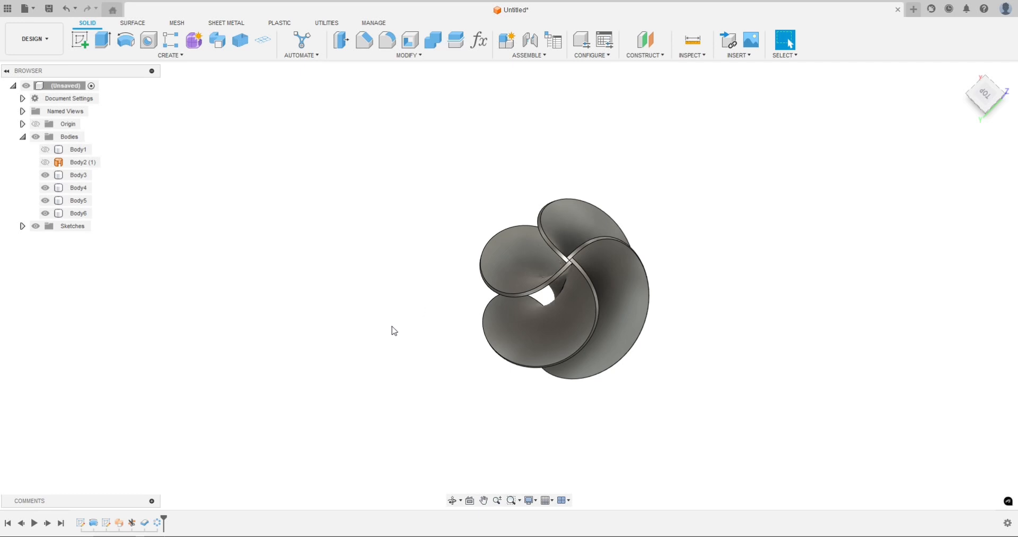
middle_click_drag(385, 344, 409, 321, "shift")
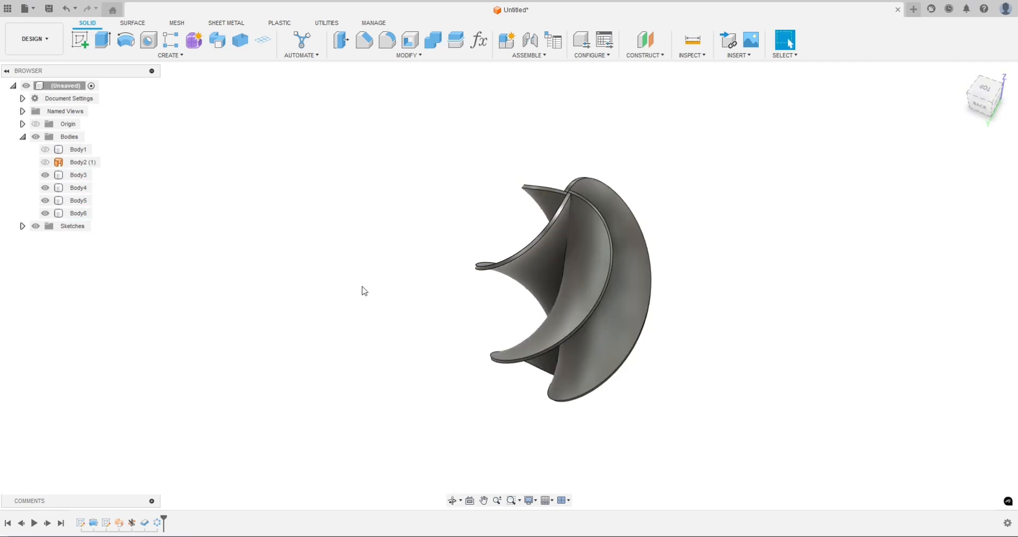
middle_click_drag(364, 290, 371, 177, "shift")
middle_click_drag(378, 225, 384, 289, "shift")
left_click(52, 176)
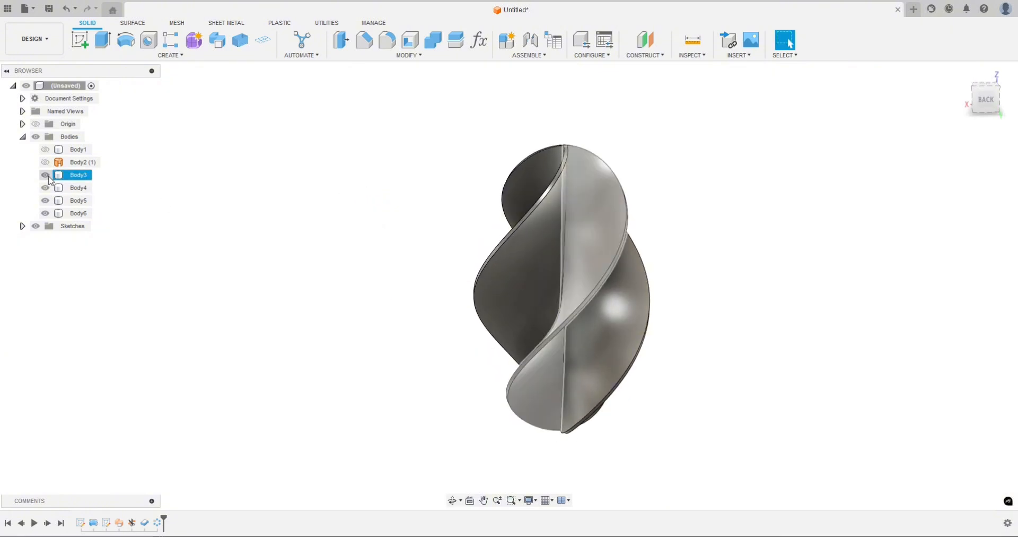
left_click(60, 213, "shift")
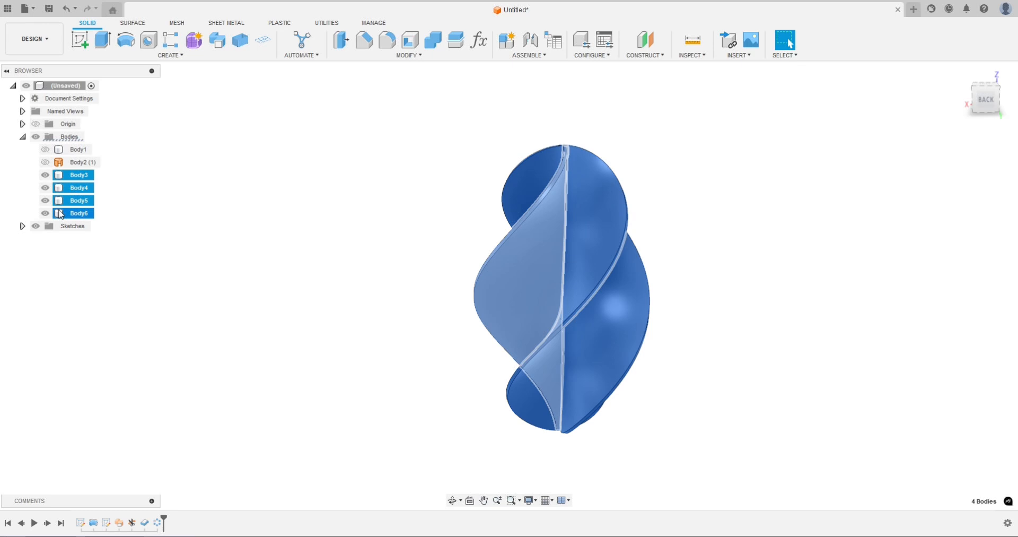
left_click(109, 212)
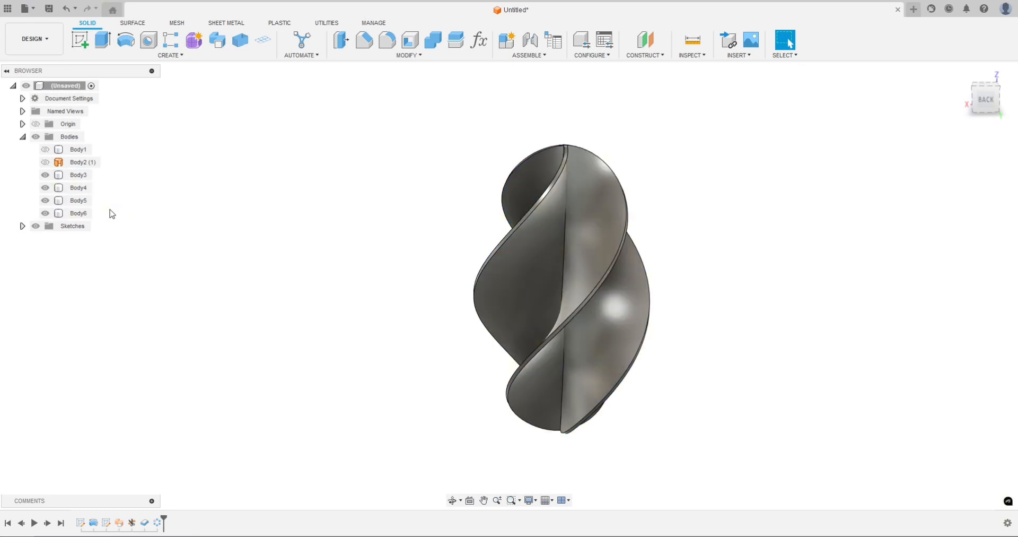
Hide all four solid blade bodies, Body3 through Body6, together
left_click(62, 178)
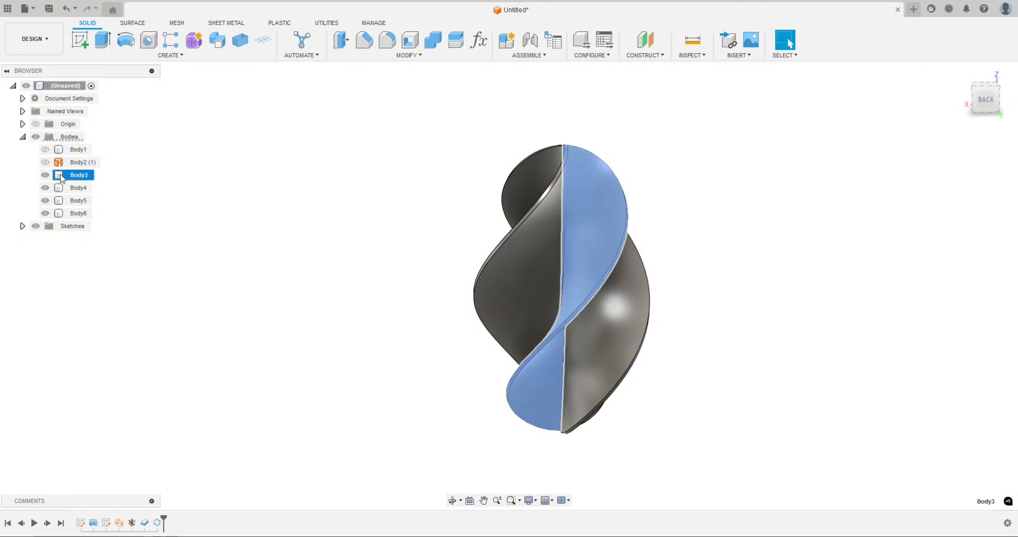
left_click(45, 176)
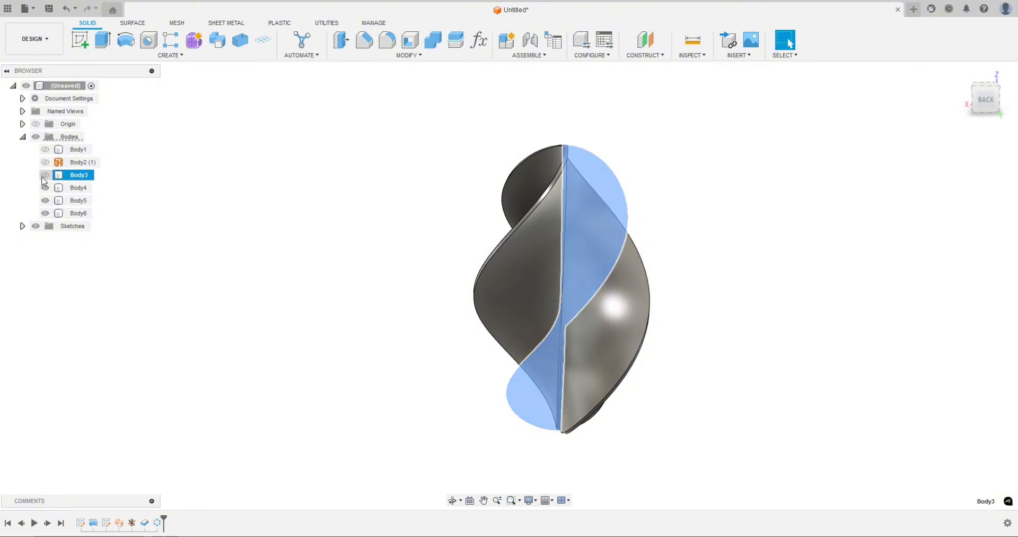
left_click(45, 176)
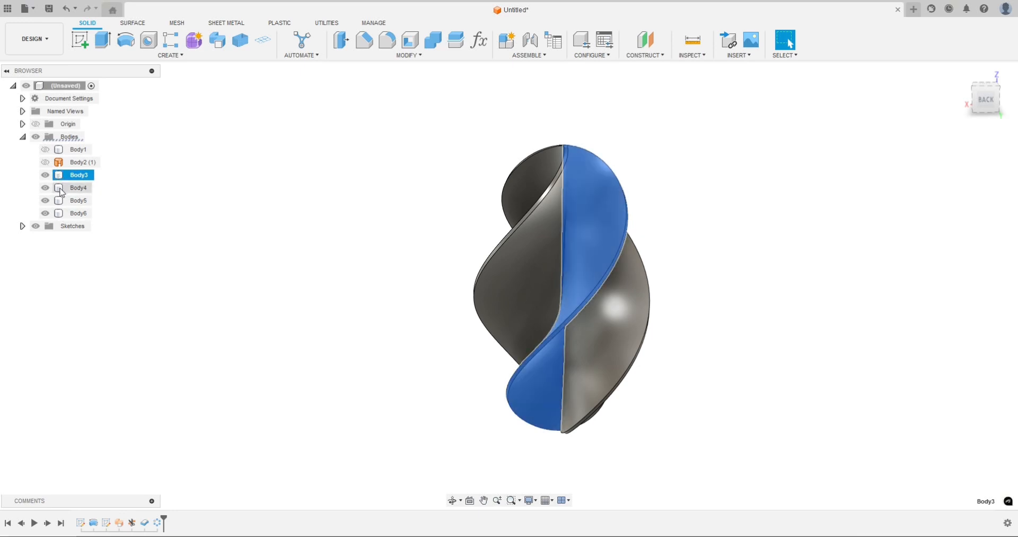
left_click(60, 215, "shift")
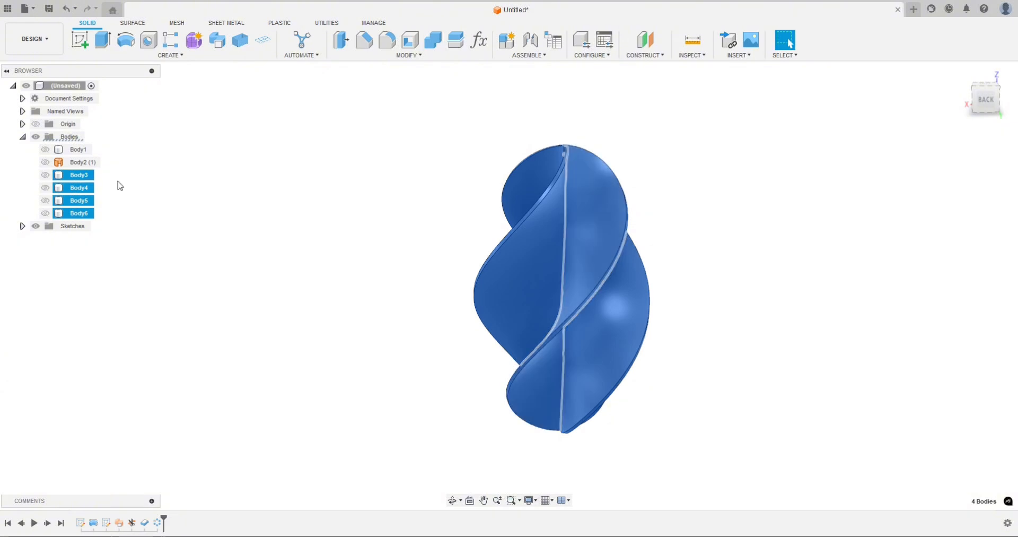
key("v")
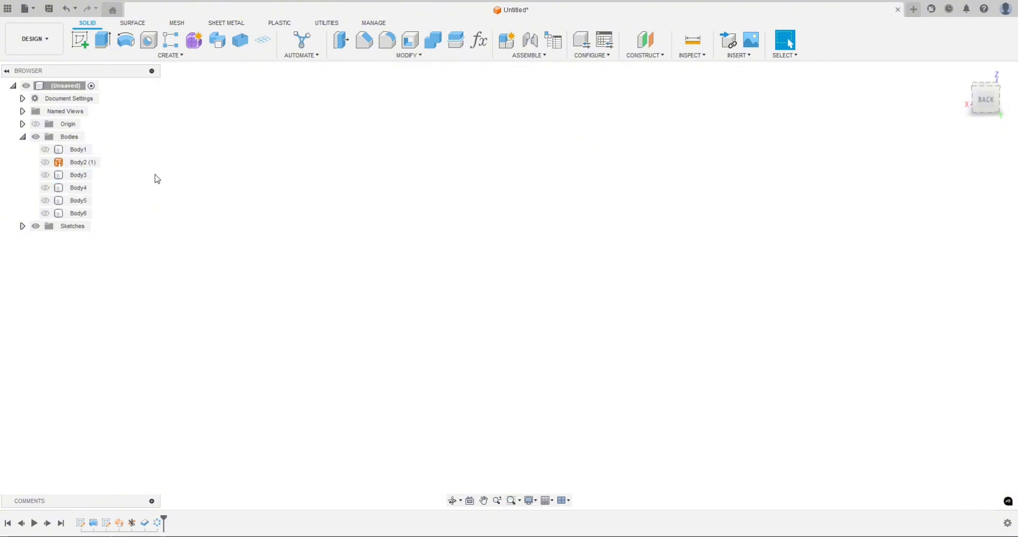
Start a sketch on the front XZ plane and draw a vertical line 104 mm long
left_click(84, 42)
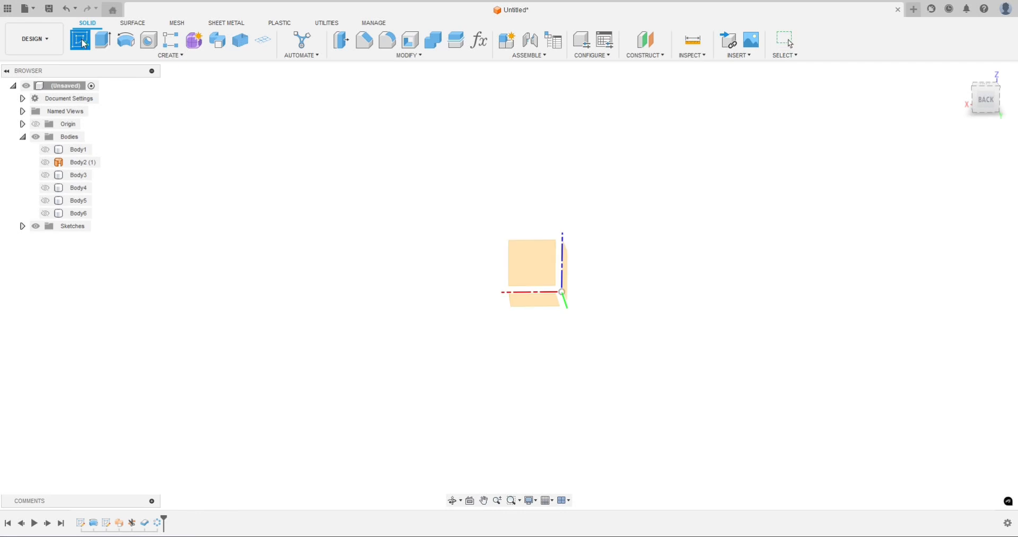
mouse_move(252, 325)
middle_mouse_down("shift")
mouse_move(309, 325)
mouse_move(79, 316)
middle_mouse_up("shift")
left_click(555, 279)
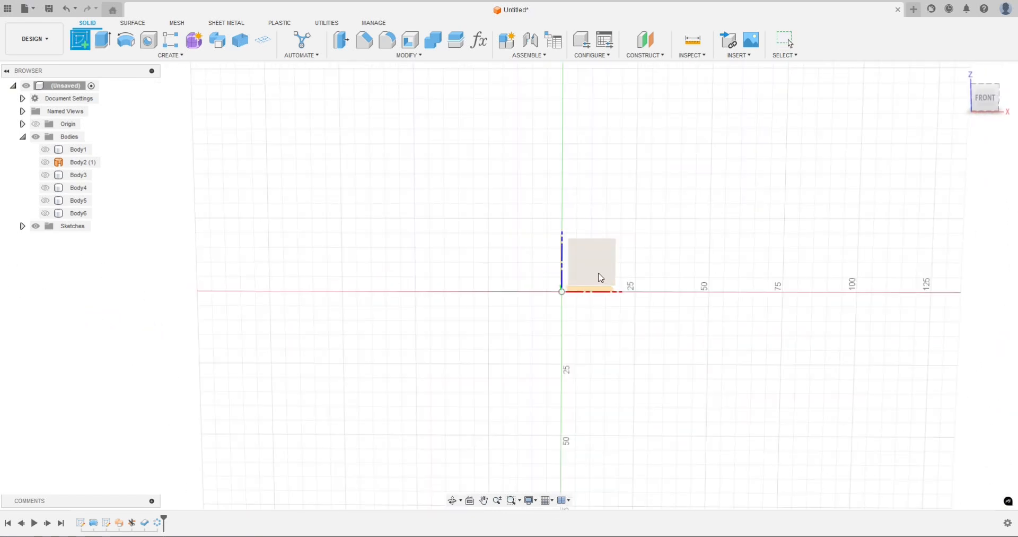
key("l")
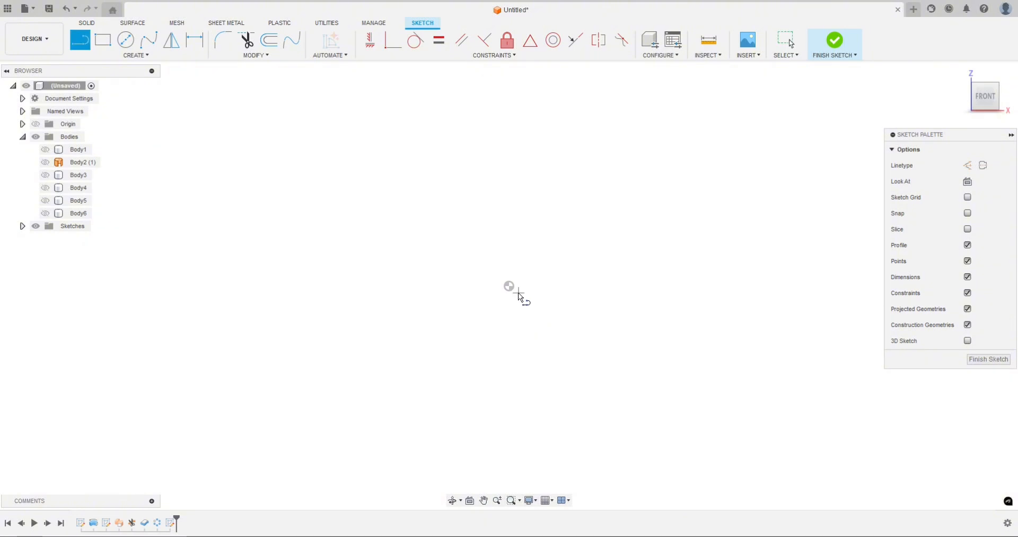
left_click(468, 211)
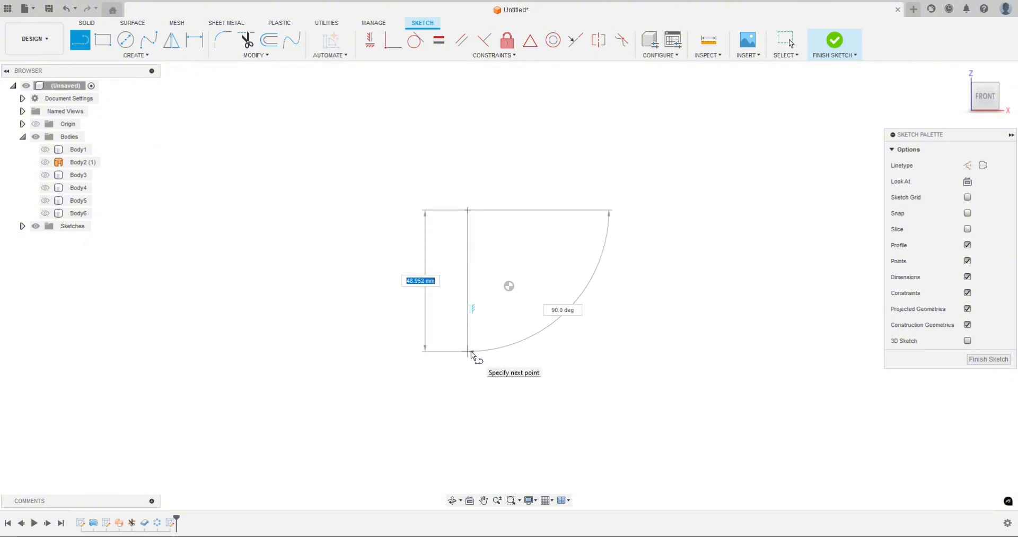
type("104")
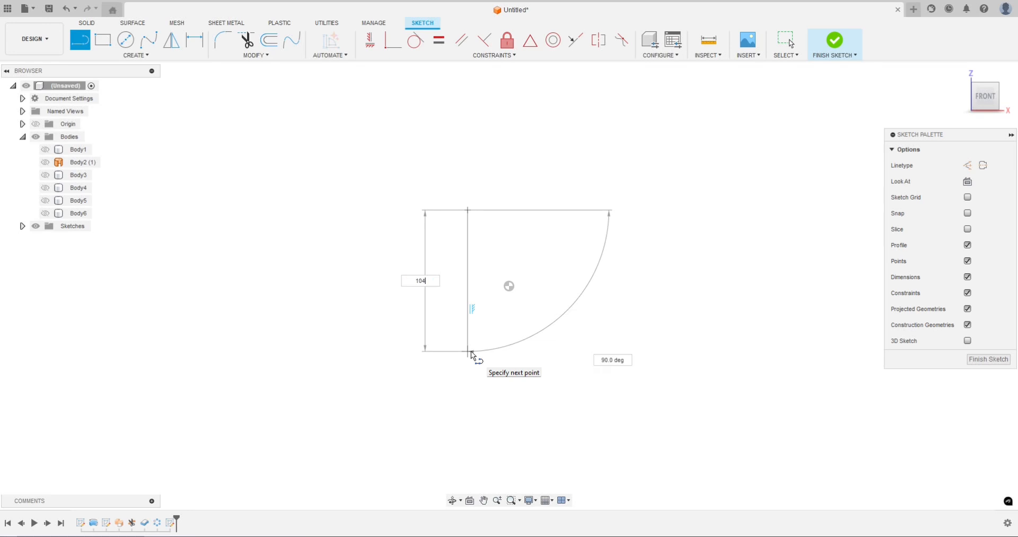
key("Tab")
key("Return")
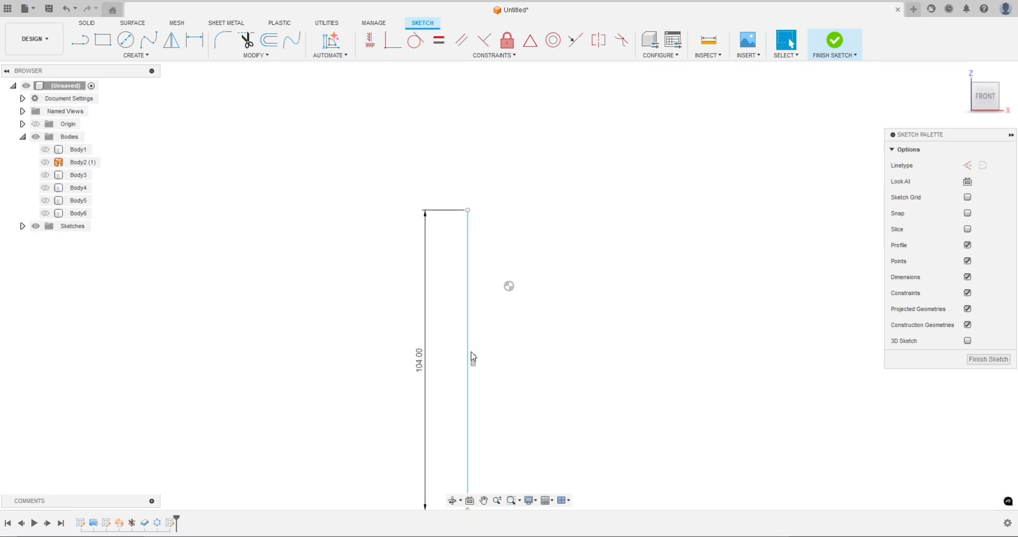
scroll(331, 223, "down", 3)
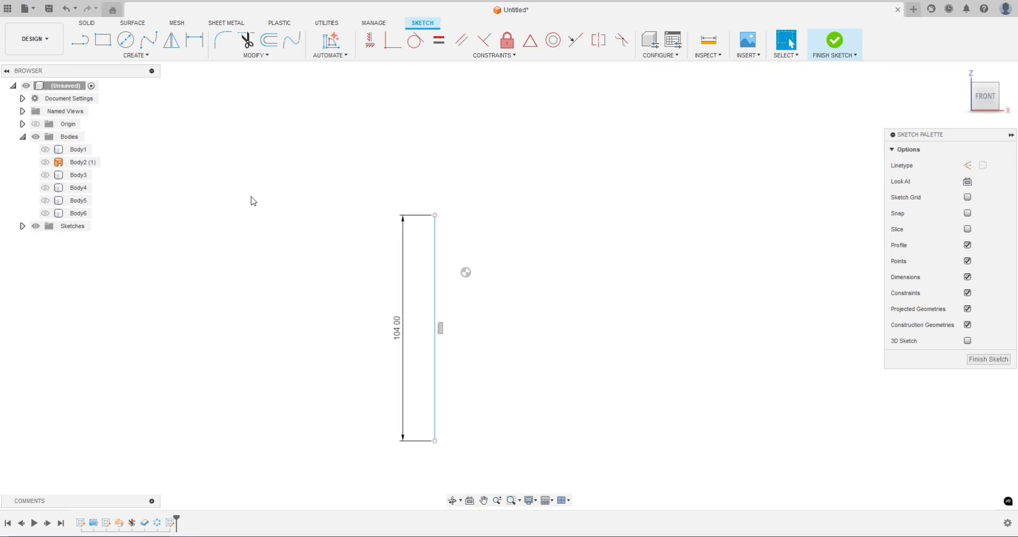
Constrain the vertical line's midpoint to the origin and finish the sketch
left_click(532, 45)
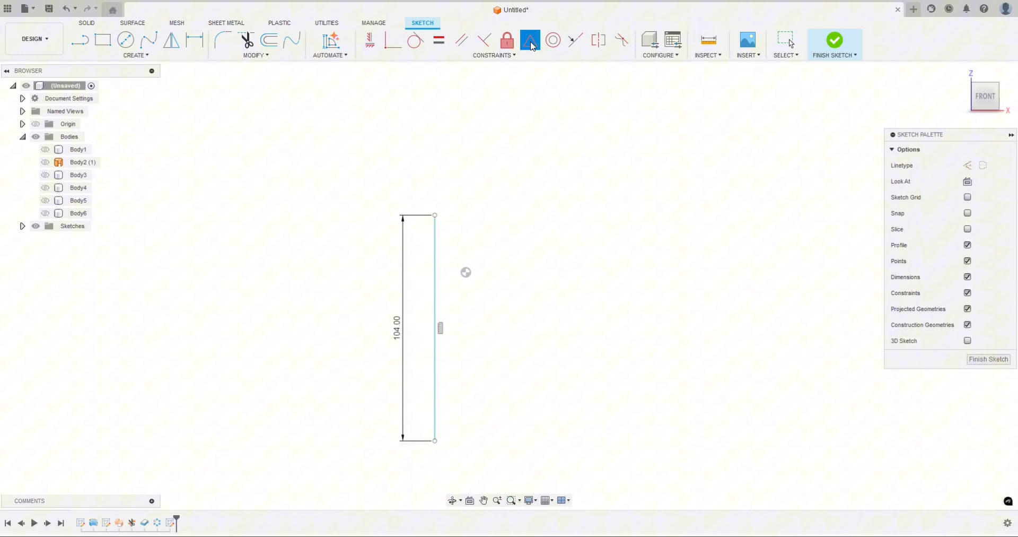
left_click(440, 298)
left_click(465, 273)
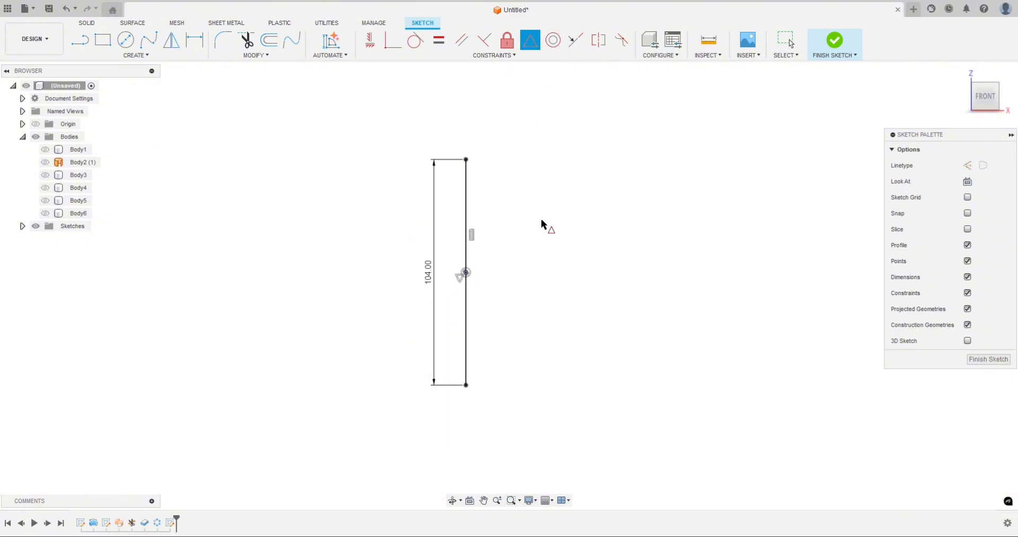
left_click(835, 41)
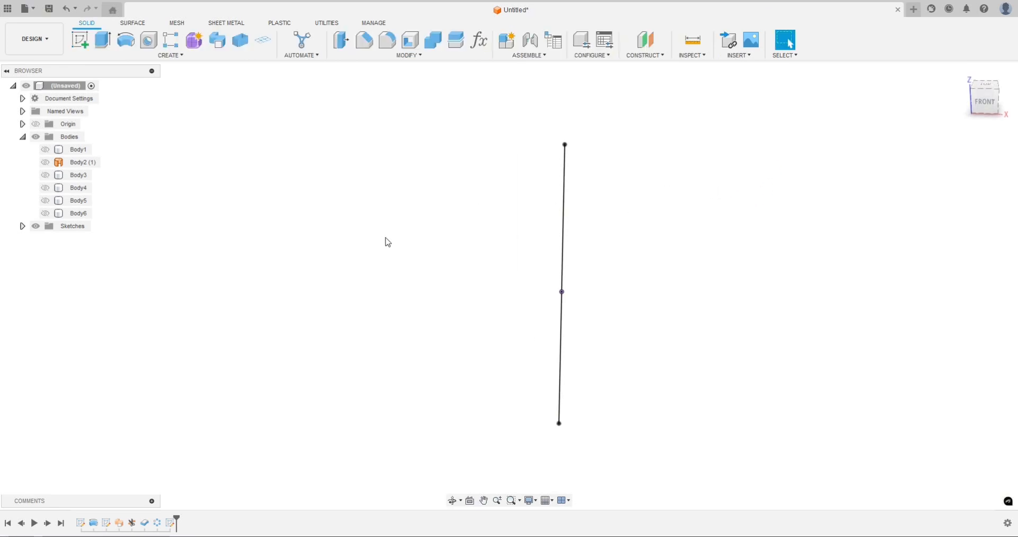
Show the four solid blade bodies, Body3 through Body6, again
left_click(75, 175)
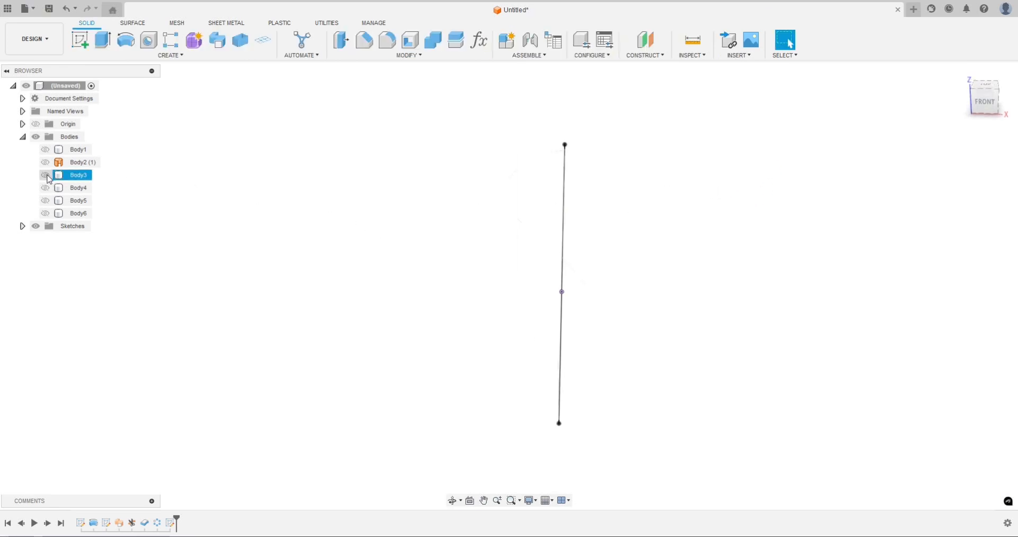
left_click(45, 175)
left_click(45, 188)
left_click(45, 201)
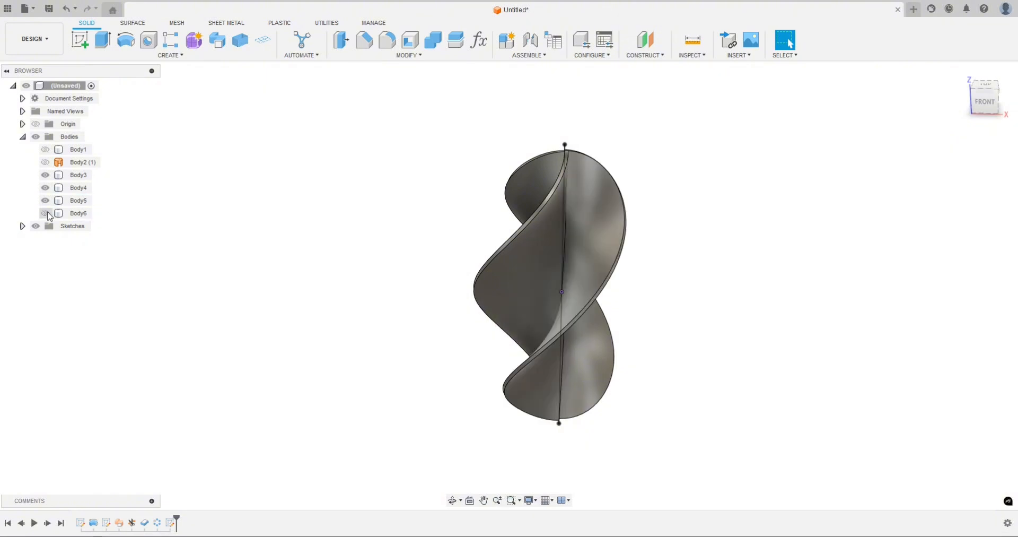
left_click(46, 213)
Create a hollow circular pipe along the vertical line with 10 mm section size and 2 mm thickness, joined to the blades
middle_click_drag(225, 243, 271, 231, "shift")
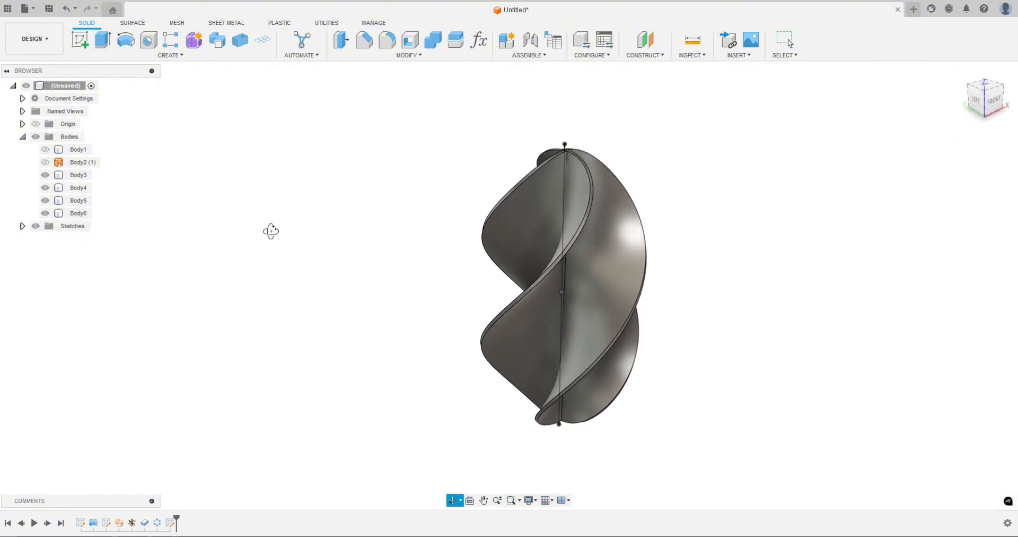
left_click(173, 55)
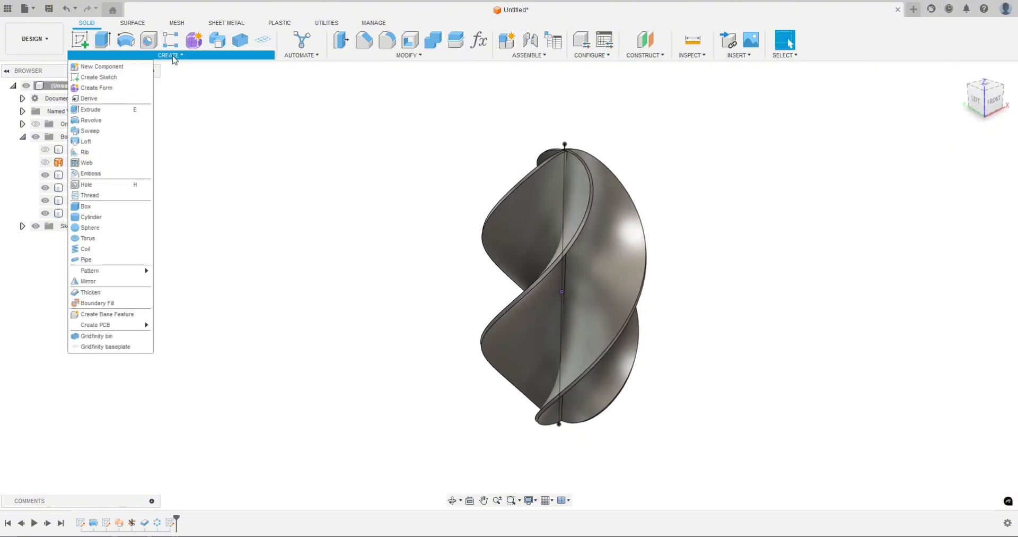
left_click(98, 259)
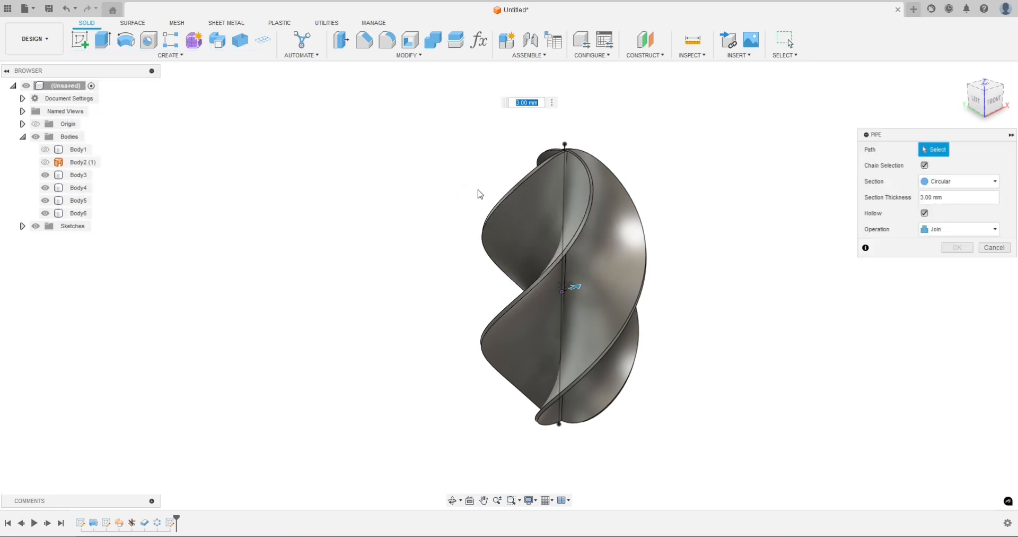
left_click(564, 158)
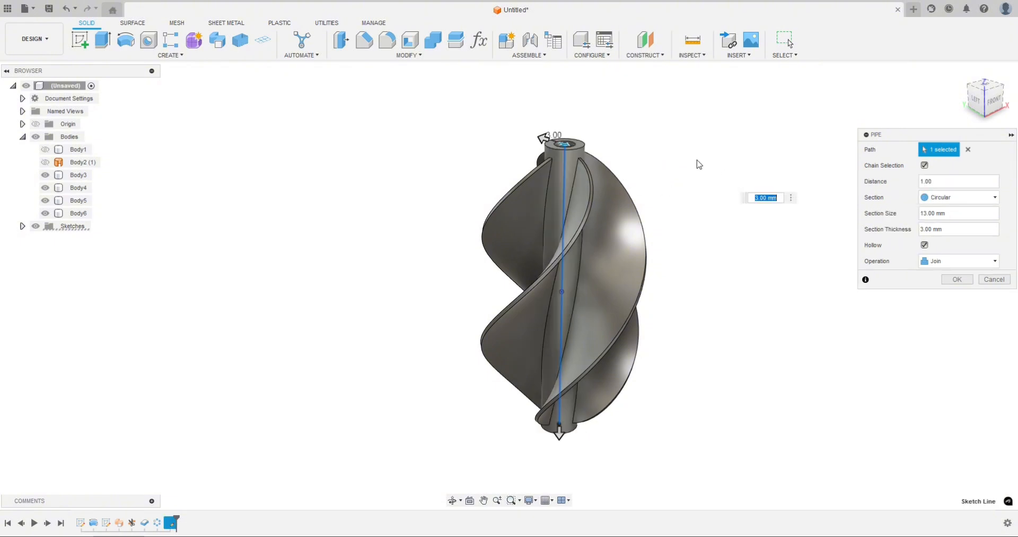
middle_click_drag(699, 164, 698, 211, "shift")
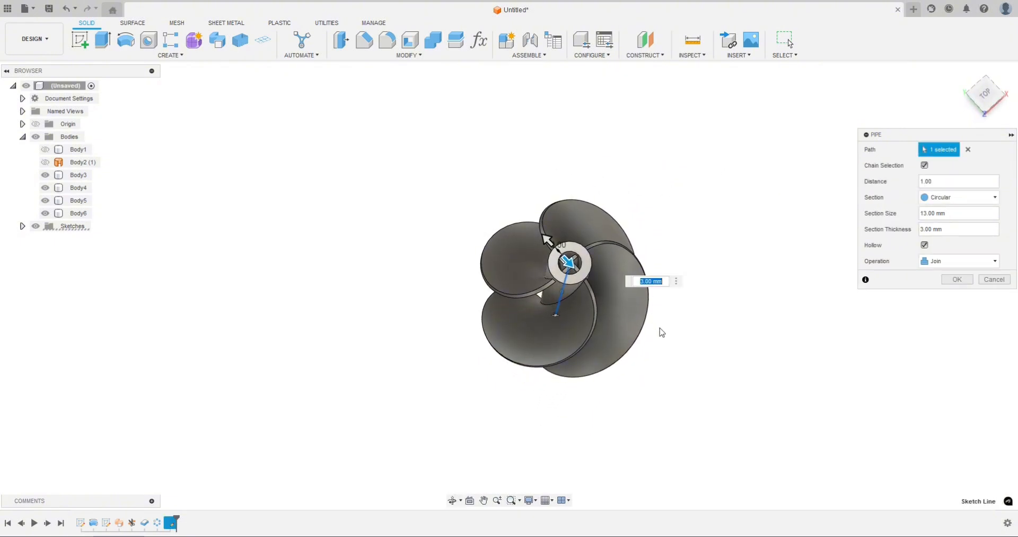
scroll(662, 332, "up", 2)
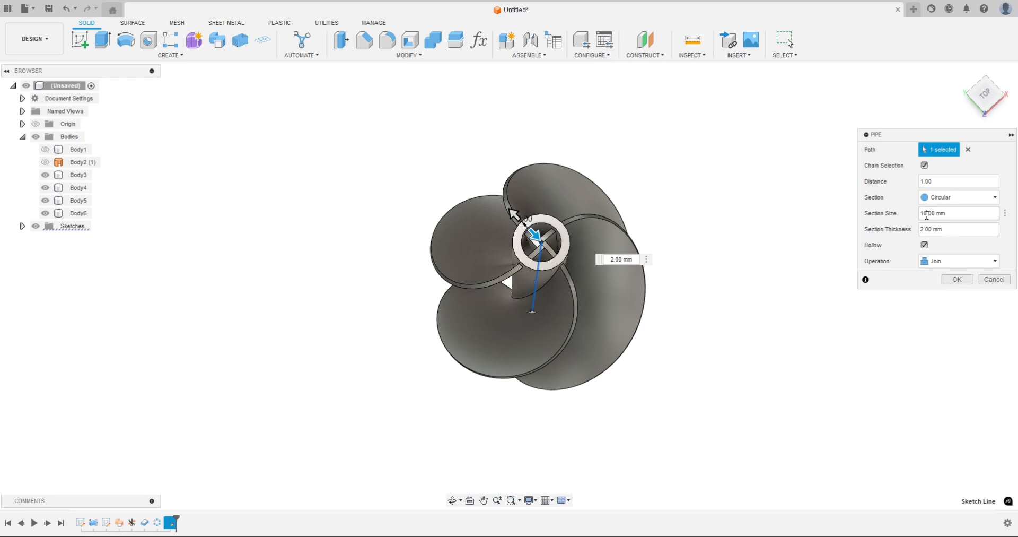
middle_click_drag(724, 320, 690, 297, "shift")
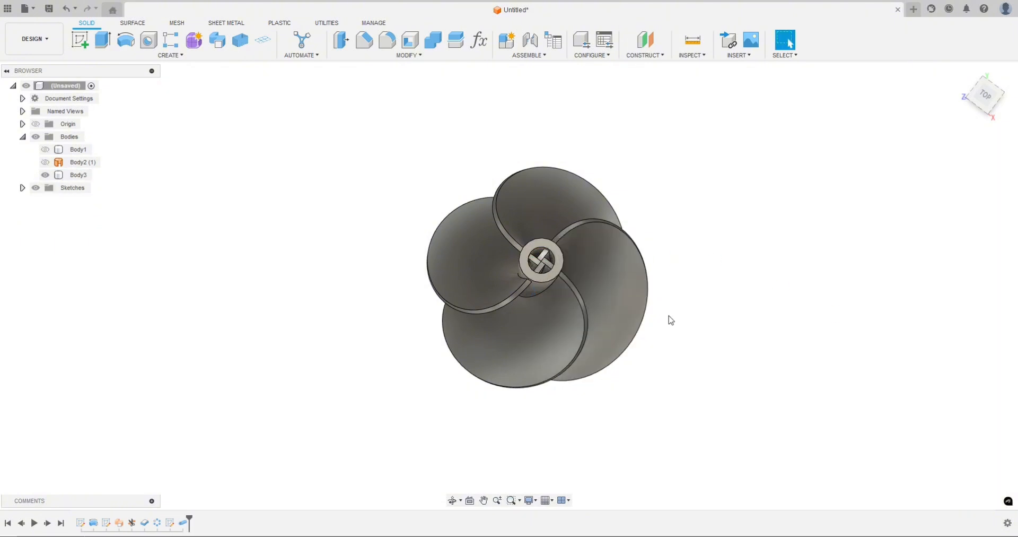
Examine the pipe's bore where the blades pass through and review the pipe feature's operation options
middle_click_drag(668, 318, 744, 323, "shift")
key("Escape")
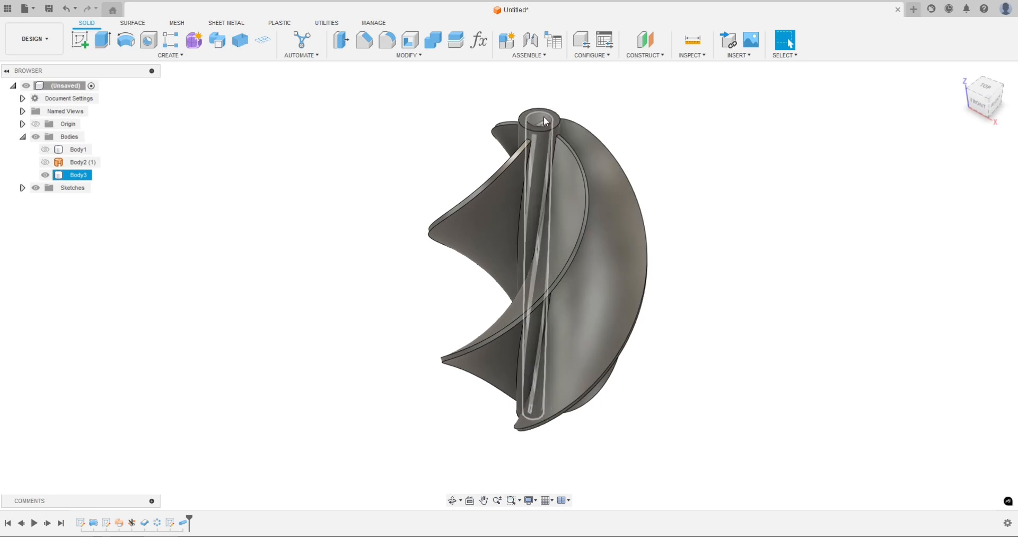
middle_click_drag(734, 447, 624, 386, "shift")
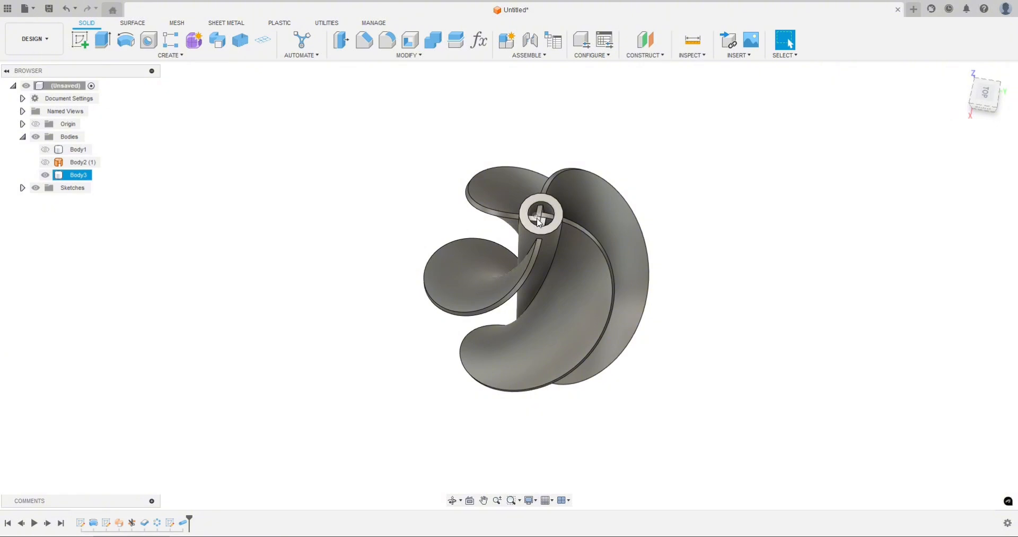
middle_click_drag(344, 282, 515, 155, "shift")
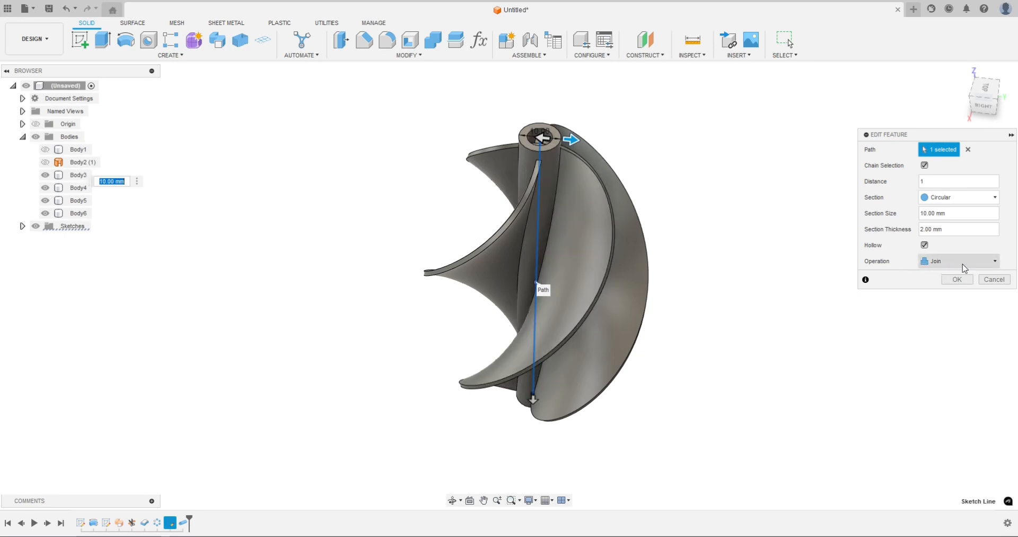
left_click(995, 264)
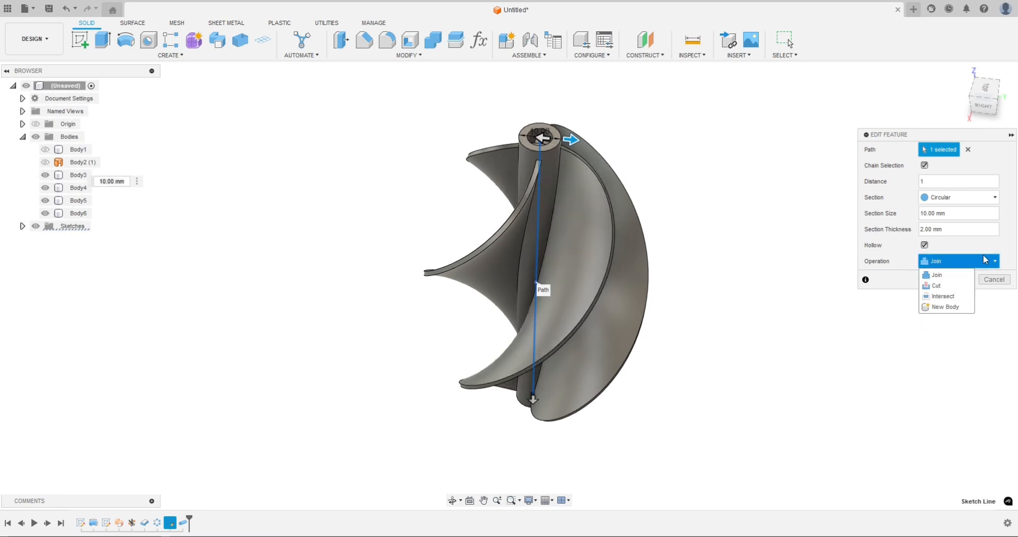
left_click(989, 261)
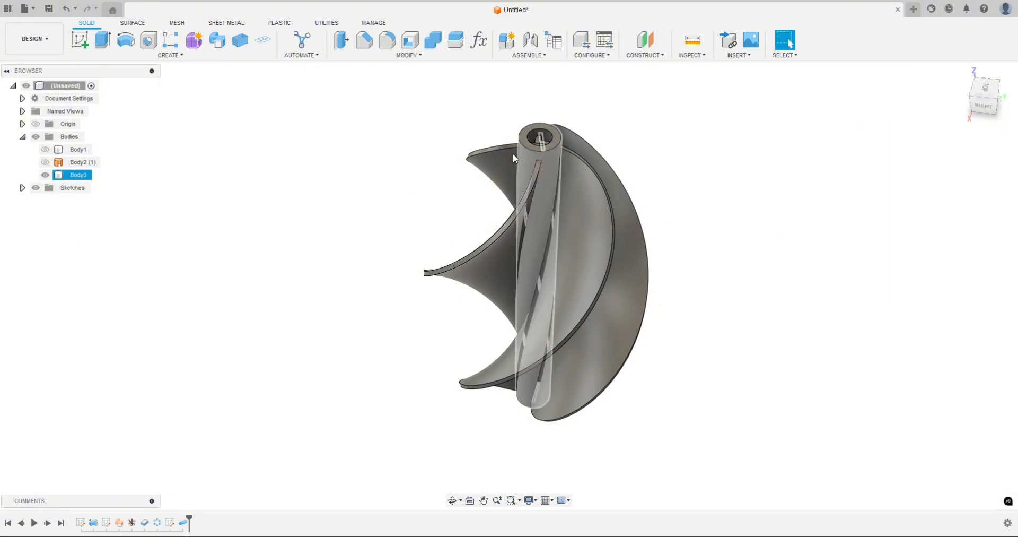
Split the joined blade and pipe body using the pipe's inner cylindrical face as the splitting tool
middle_click_drag(334, 212, 384, 206, "shift")
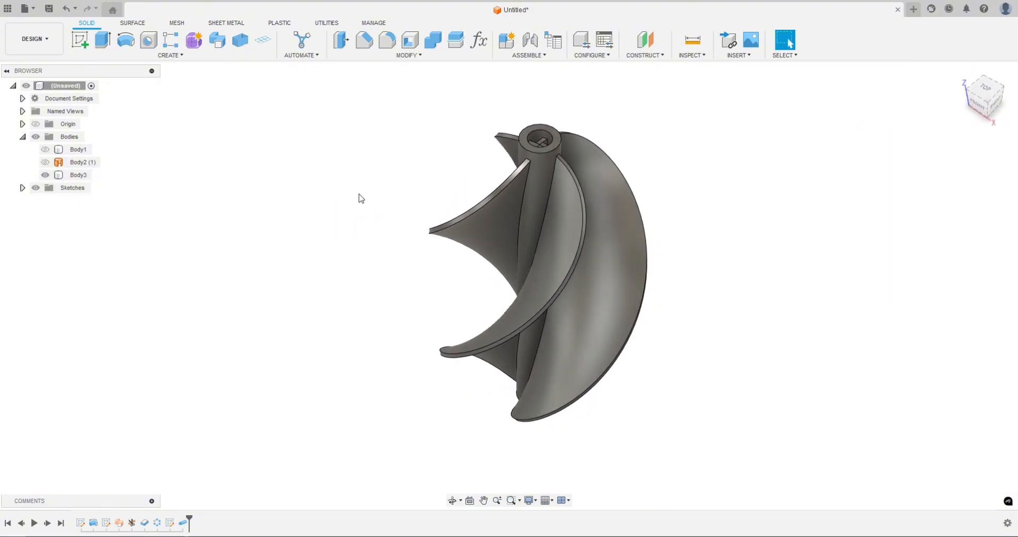
left_click(409, 55)
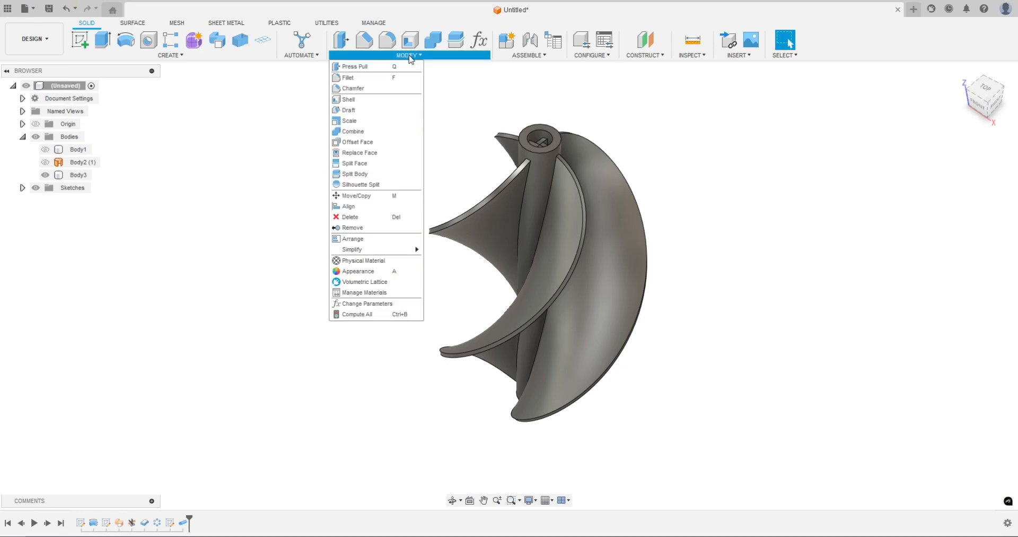
left_click(368, 175)
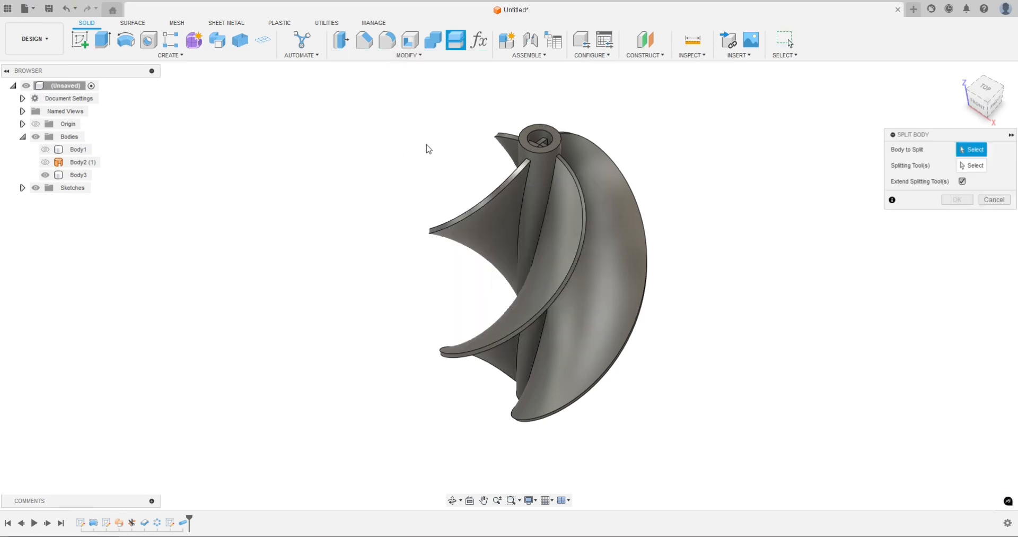
middle_click_drag(426, 148, 434, 157, "shift")
left_click(568, 238)
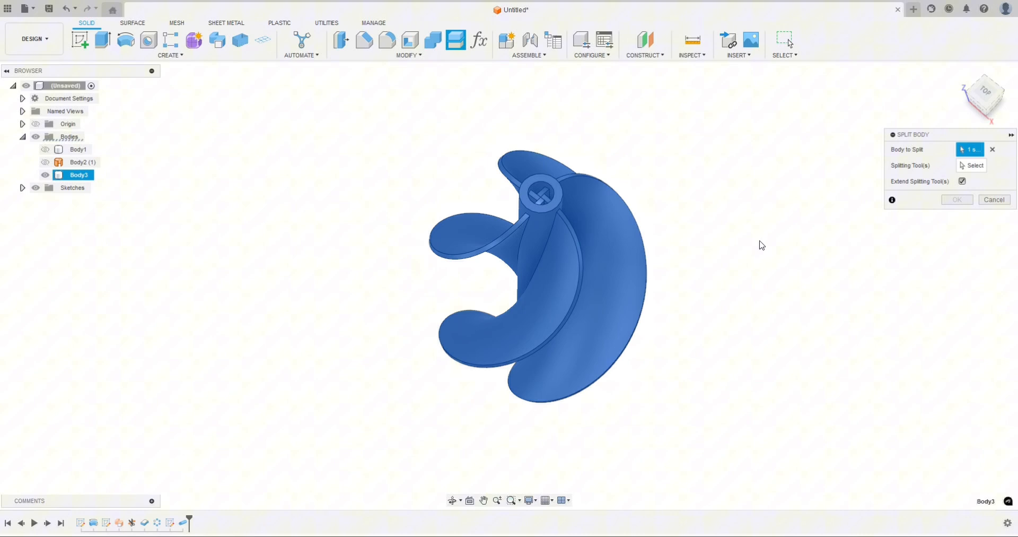
left_click(970, 165)
scroll(655, 119, "up", 3)
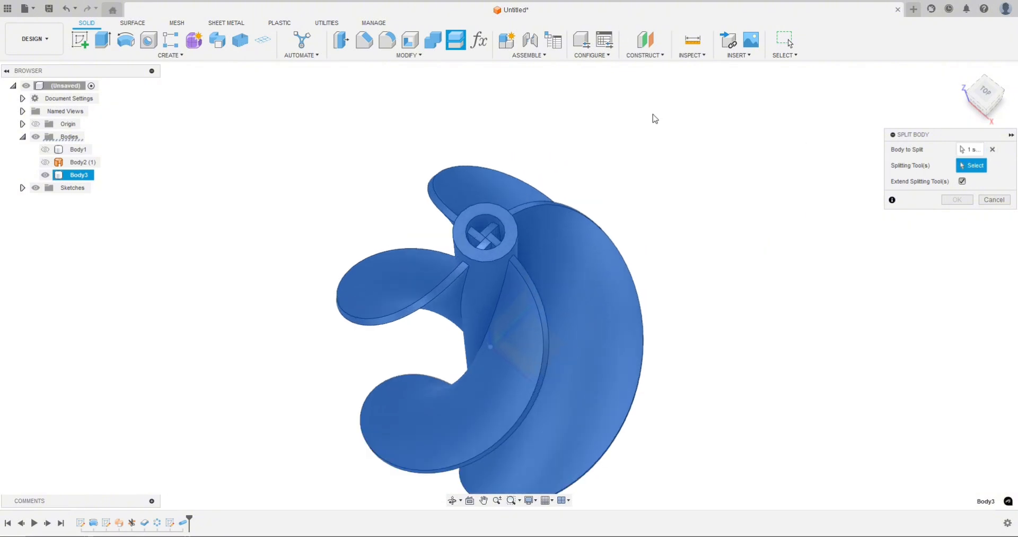
left_click(456, 230)
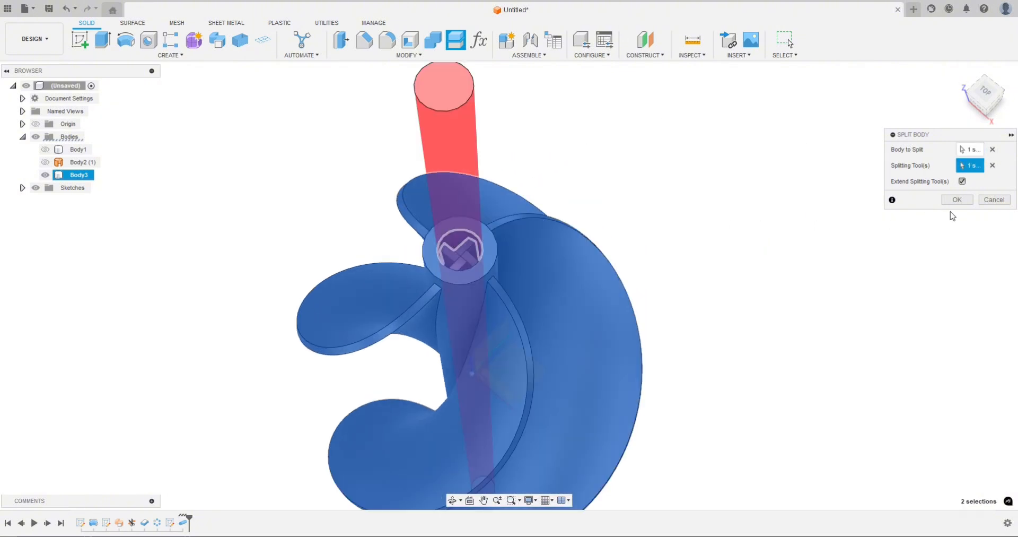
left_click(957, 200)
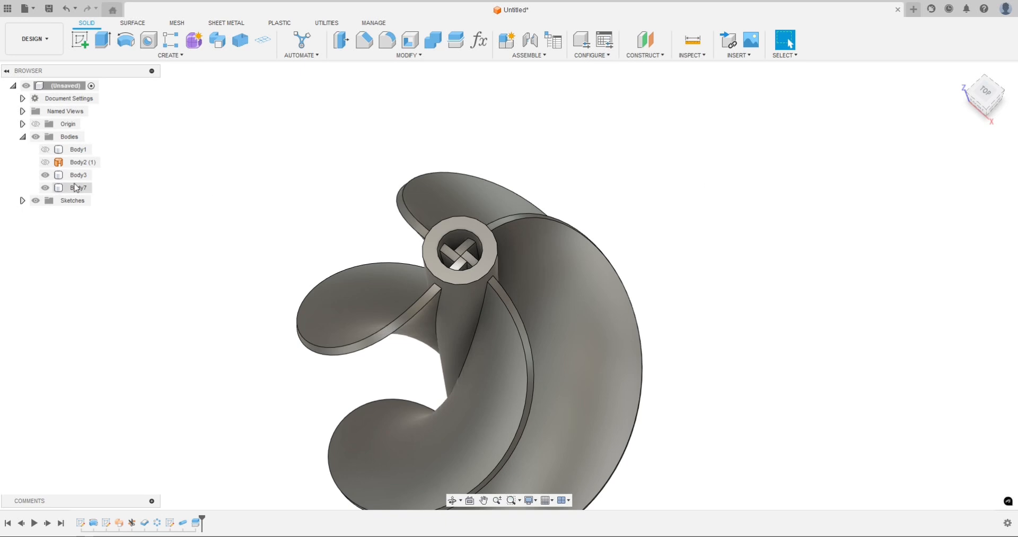
Hide the split-off blade core inside the pipe, Body7, and inspect the model from several sides
left_click(46, 190)
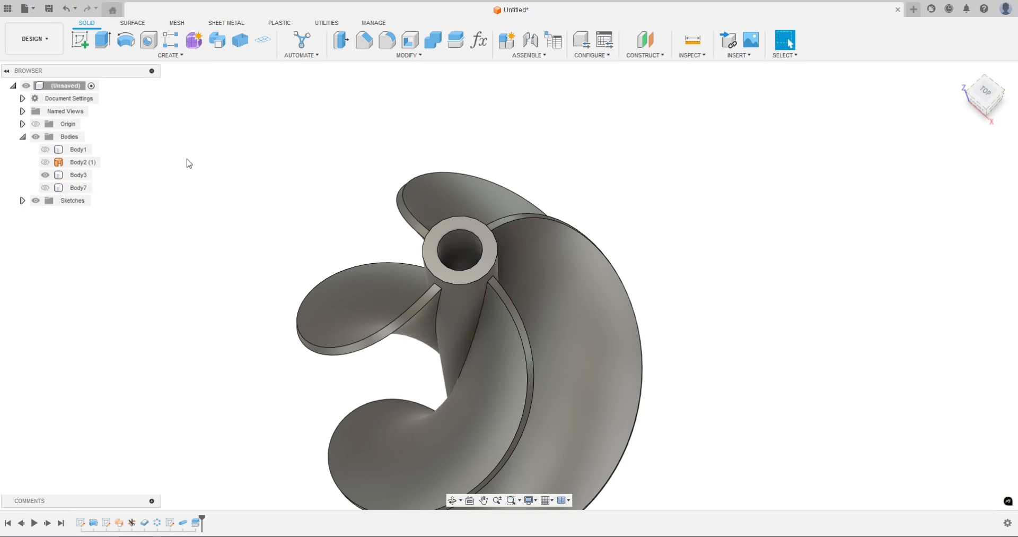
middle_click_drag(186, 162, 211, 112, "shift")
scroll(264, 177, "down", 5)
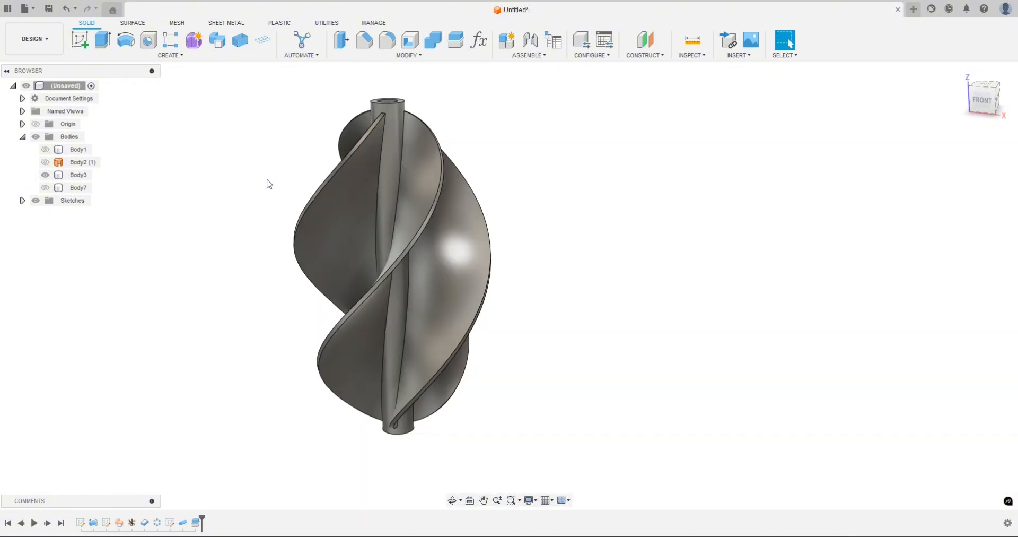
middle_click_drag(266, 182, 553, 256, "shift")
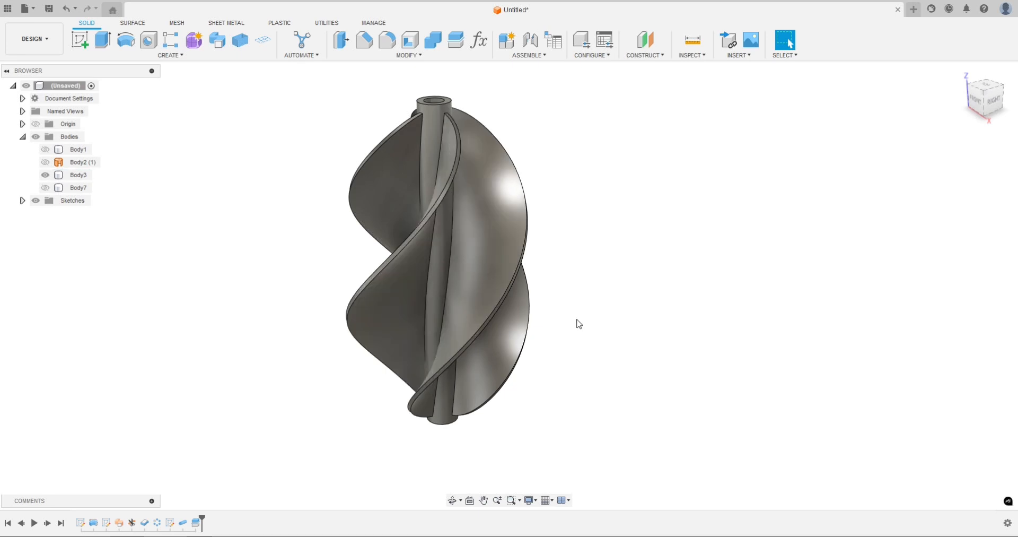
middle_click_drag(546, 342, 562, 308, "shift")
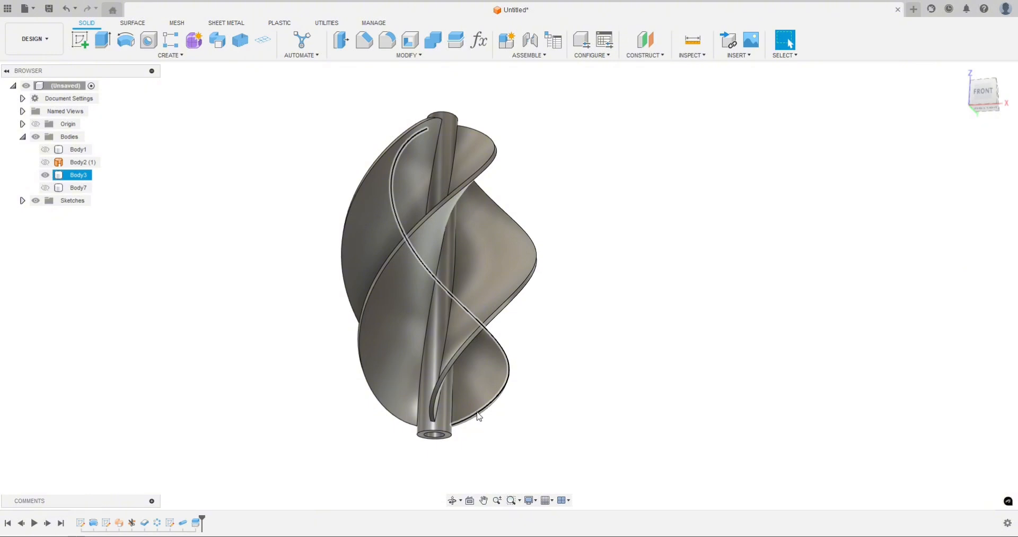
Create a construction plane offset -5 mm from the pipe's lower end face, so it crosses the blade ends
middle_click_drag(480, 428, 465, 439, "shift")
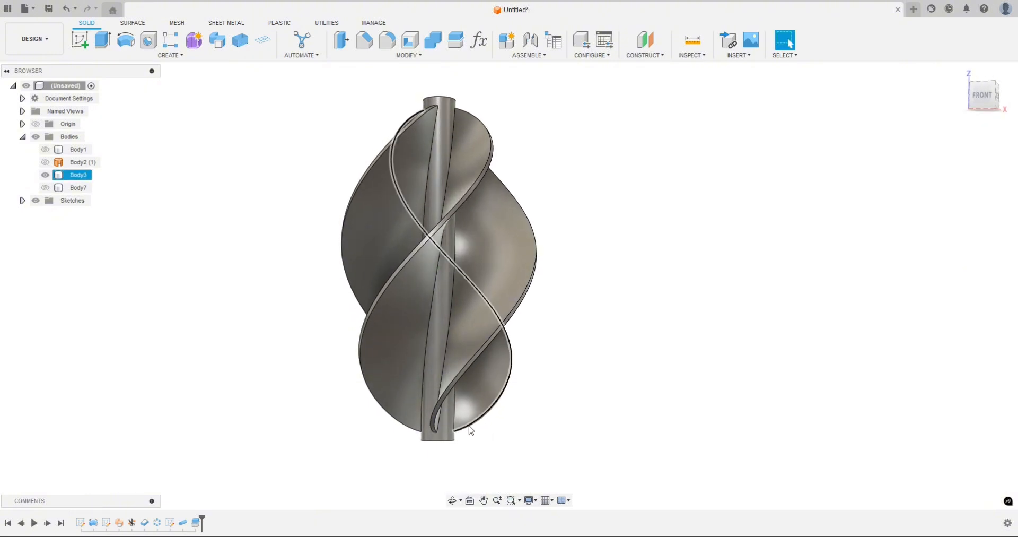
left_click(482, 428)
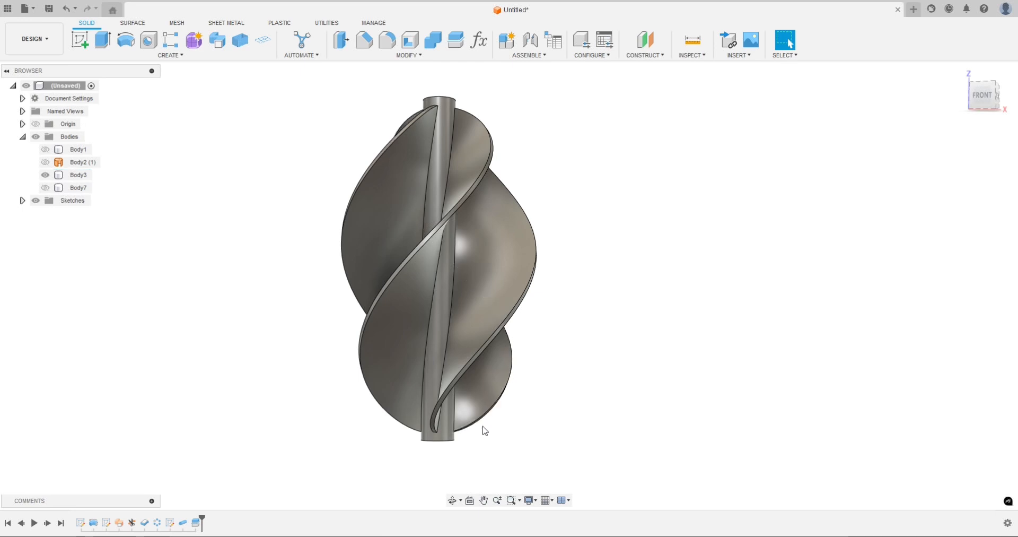
middle_click_drag(482, 428, 522, 398, "shift")
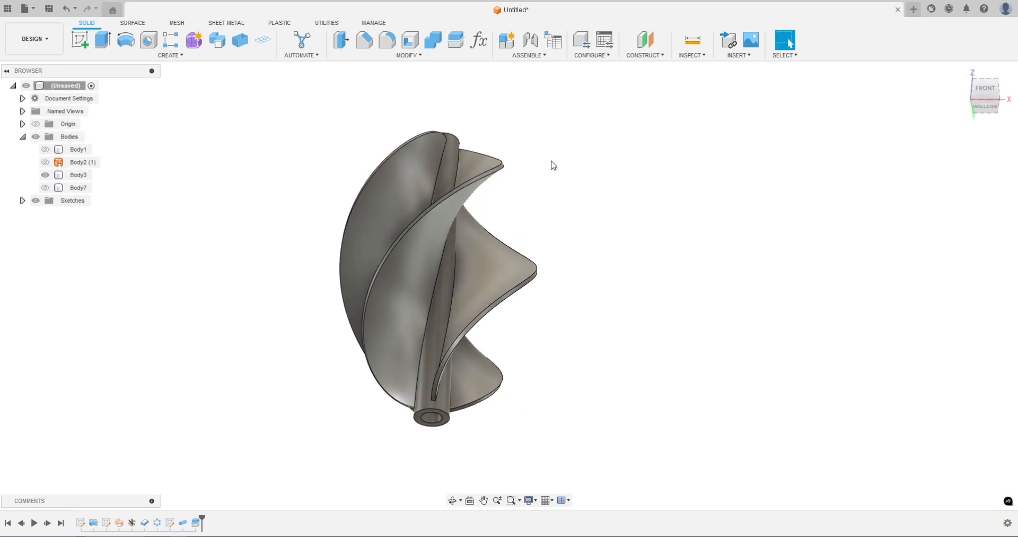
left_click(647, 43)
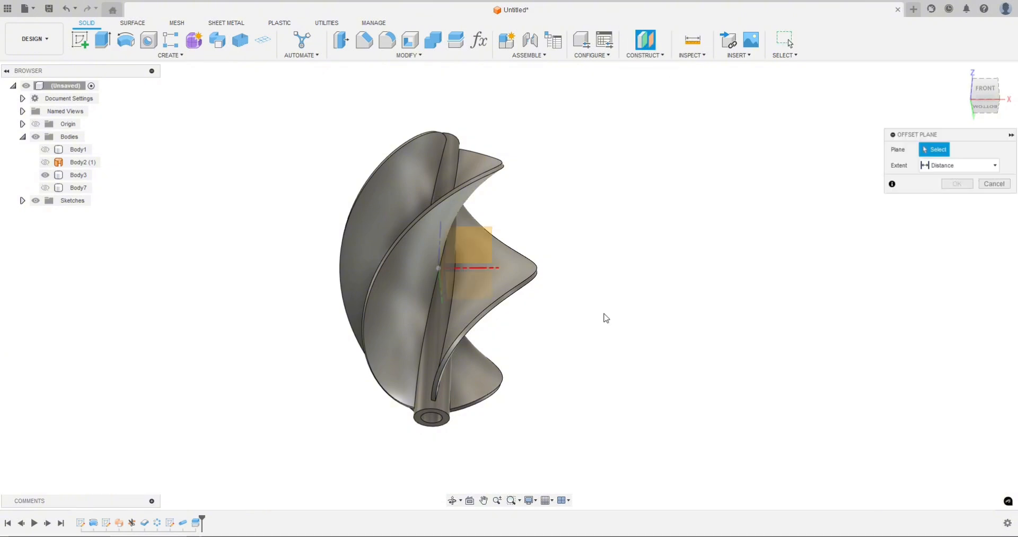
scroll(469, 451, "up", 3)
left_click(422, 406)
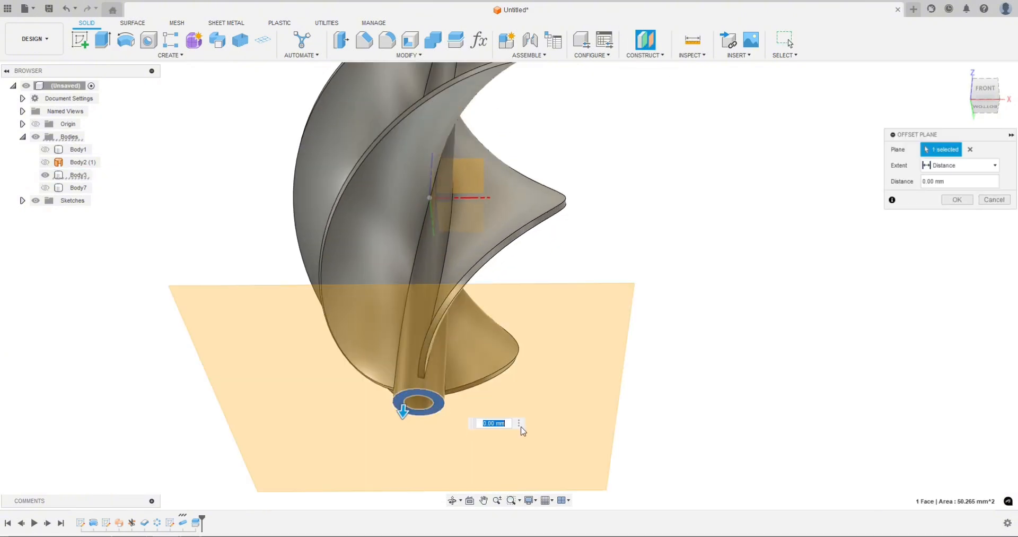
type("-5")
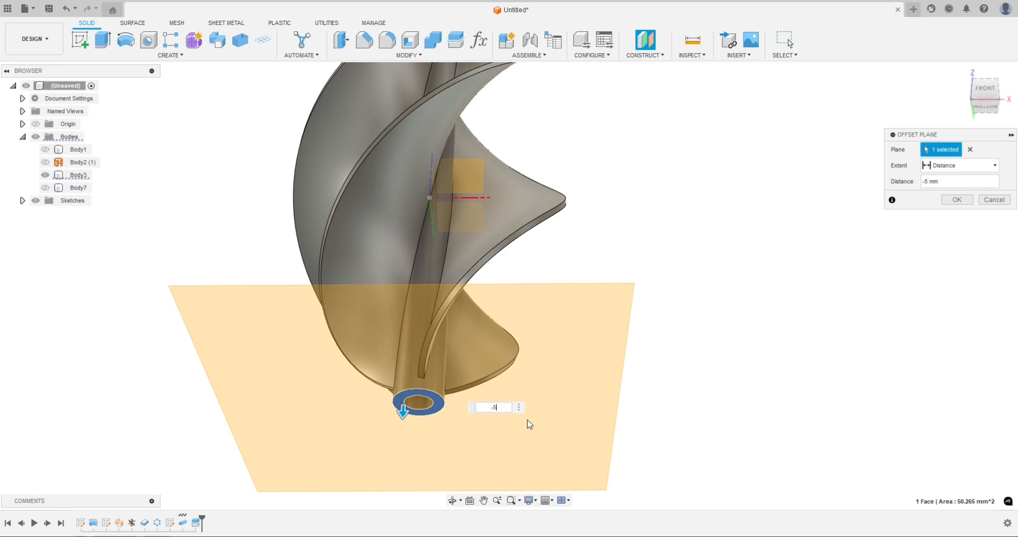
middle_click_drag(610, 414, 581, 442, "shift")
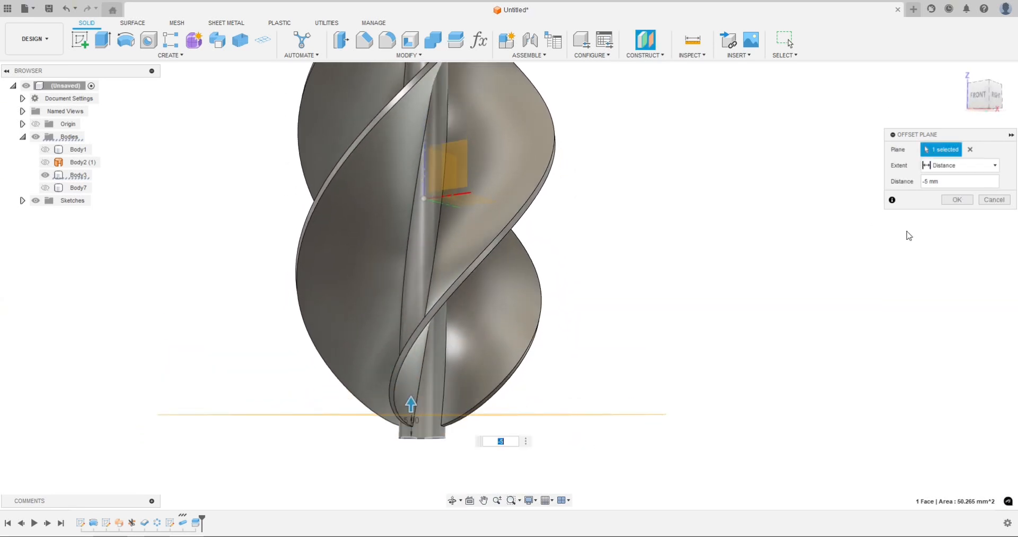
left_click(949, 202)
Create a construction plane offset -5 mm from the pipe's upper end face
scroll(544, 380, "down", 3)
middle_click_drag(607, 288, 600, 339, "shift")
scroll(520, 171, "up", 3)
left_click(646, 40)
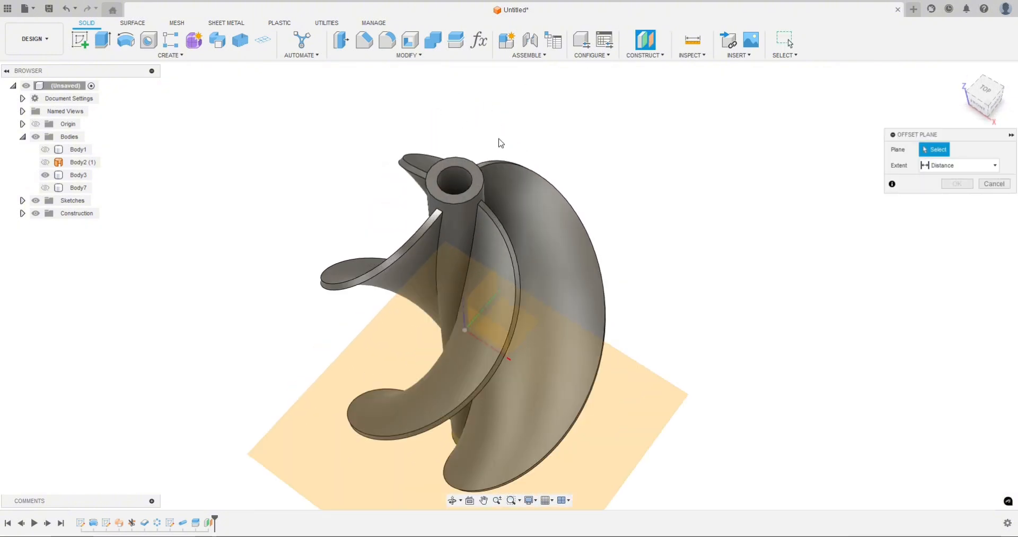
left_click(430, 179)
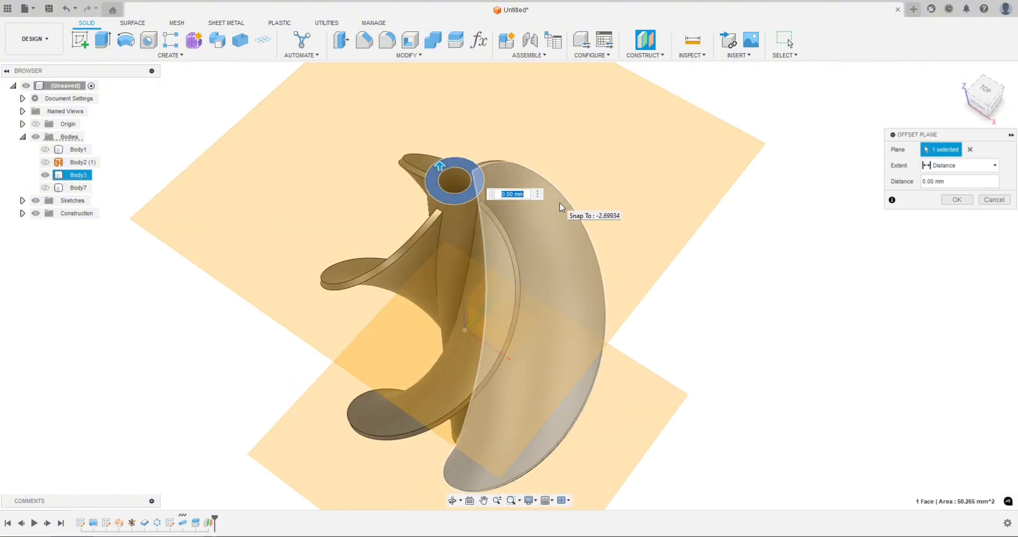
type("-5")
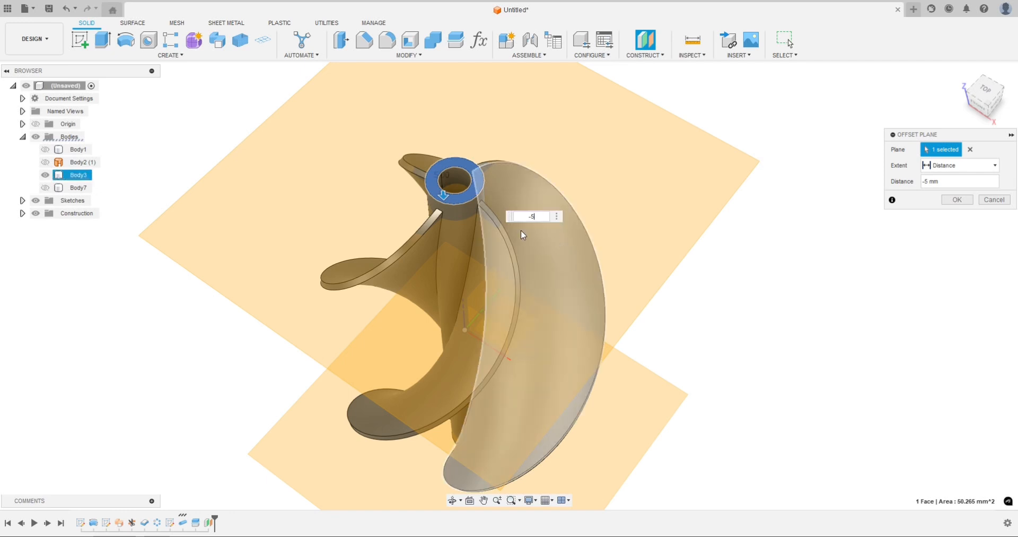
middle_click_drag(696, 311, 697, 246, "shift")
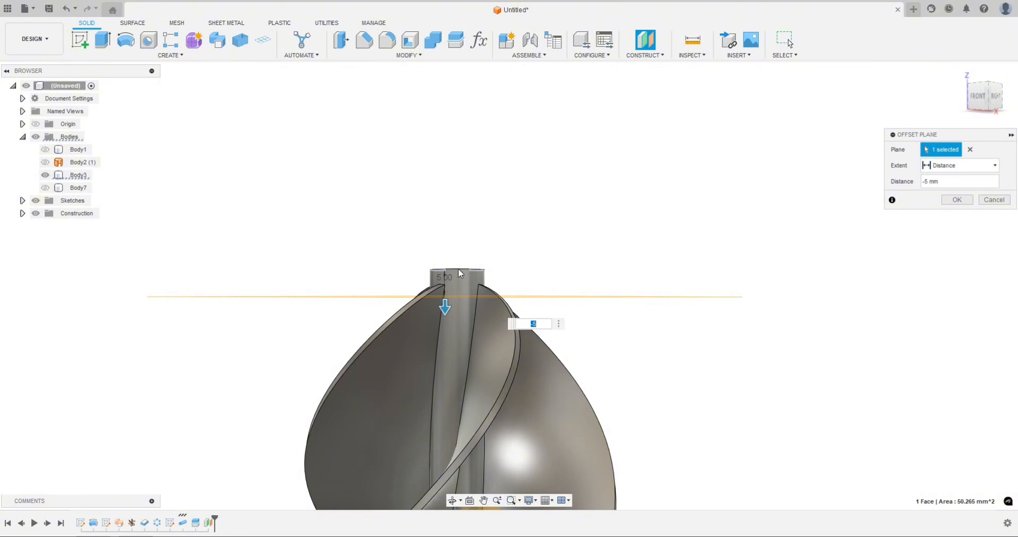
middle_click_drag(650, 352, 651, 374, "shift")
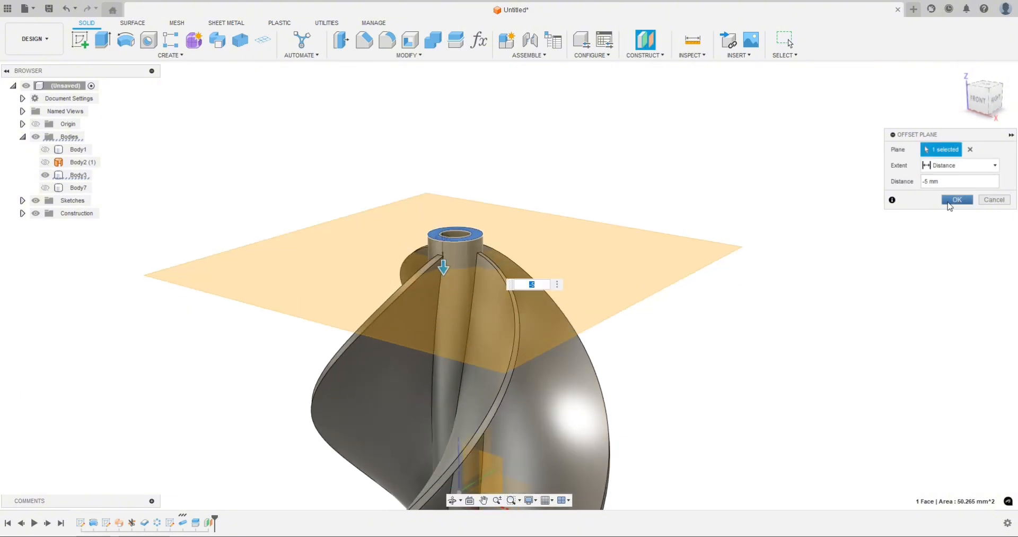
left_click(957, 200)
Split the blade and pipe body, Body3, using both offset construction planes as splitting tools
scroll(636, 138, "down", 3)
scroll(636, 138, "down", 2)
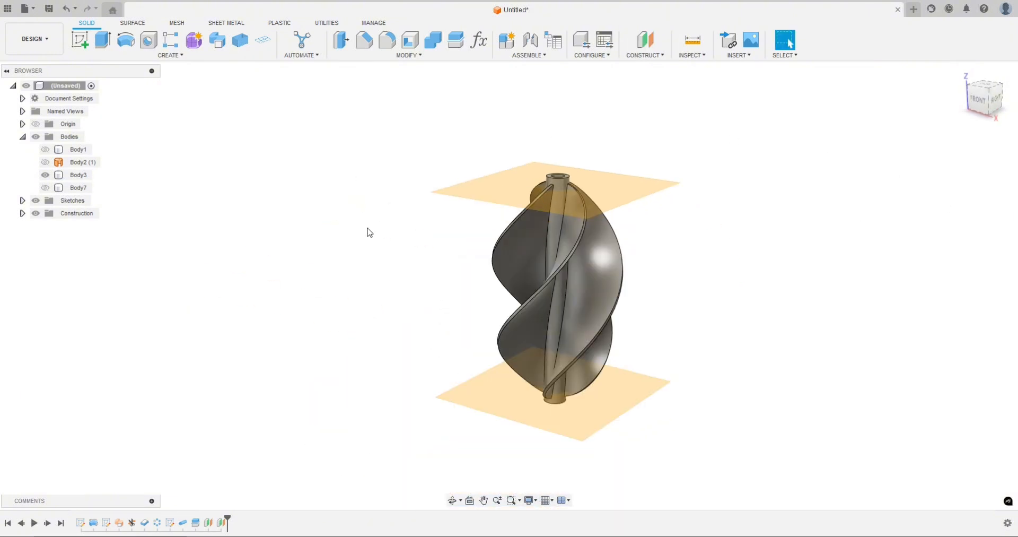
left_click(405, 58)
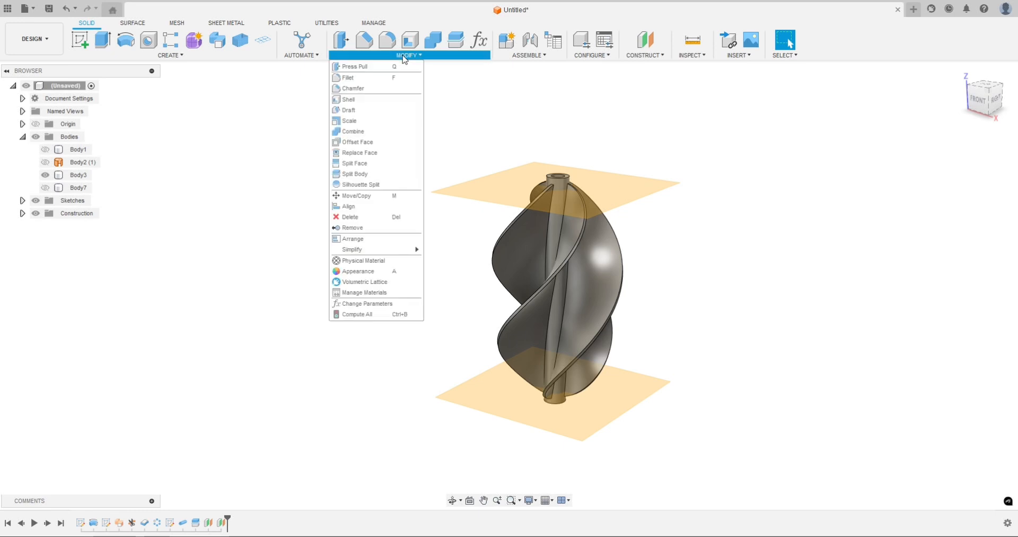
left_click(356, 174)
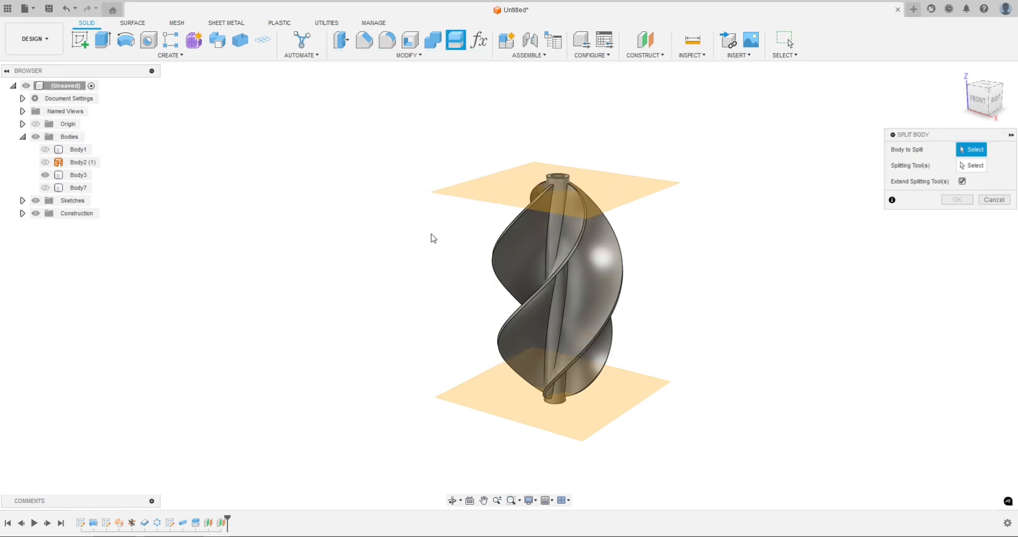
left_click(561, 266)
left_click(976, 168)
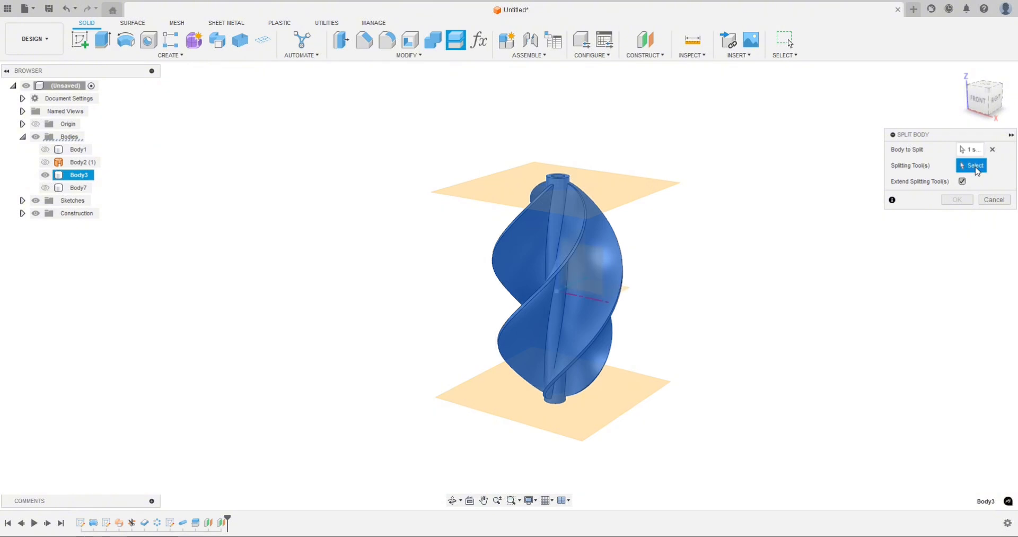
left_click(628, 188)
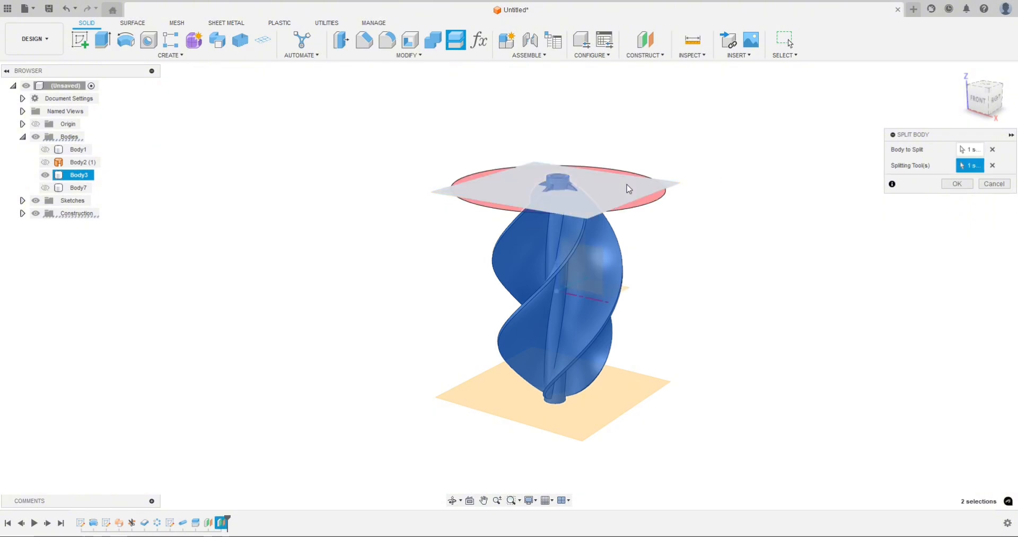
left_click(633, 394)
middle_click_drag(633, 394, 757, 334, "shift")
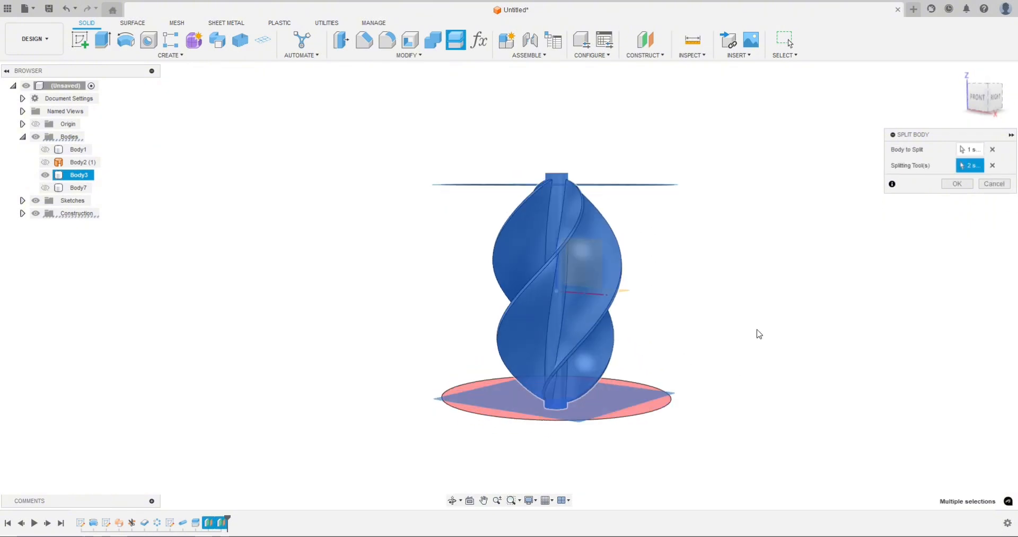
left_click(957, 184)
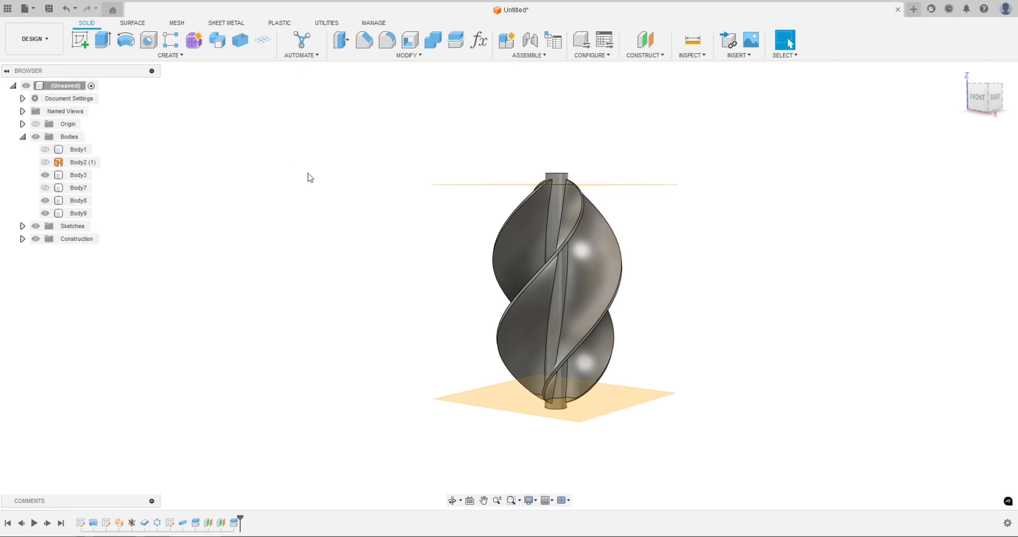
Hide the two split-off end pieces, Body8 and Body9, and the construction planes, and inspect the trimmed model from several sides
left_click(46, 201)
left_click(46, 213)
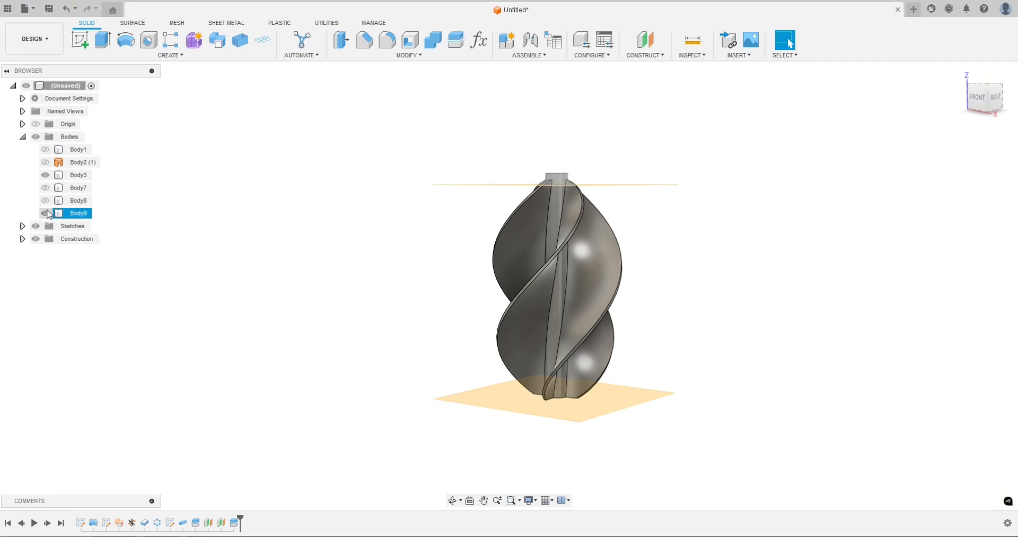
left_click(36, 239)
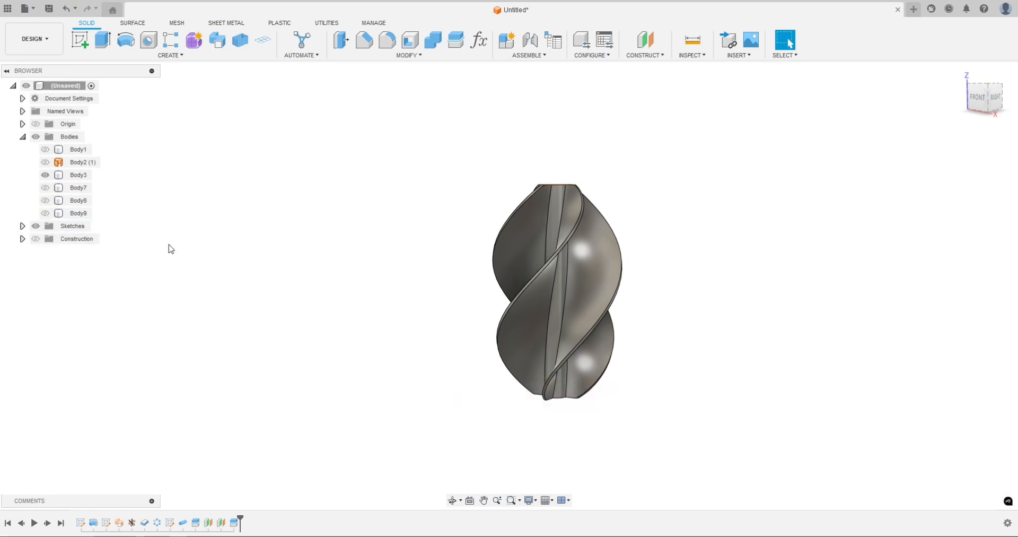
middle_click_drag(305, 214, 250, 264, "shift")
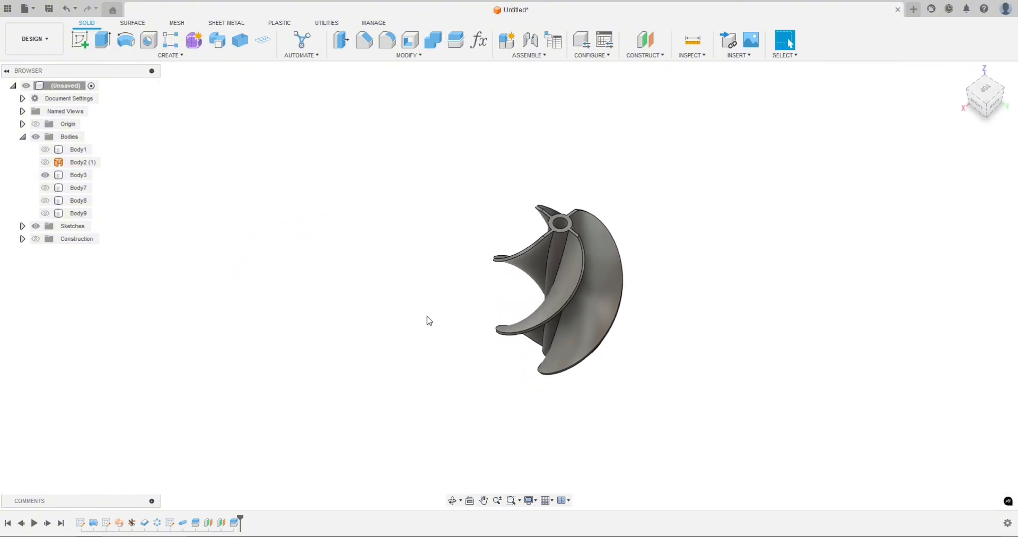
middle_click_drag(429, 320, 456, 334, "shift")
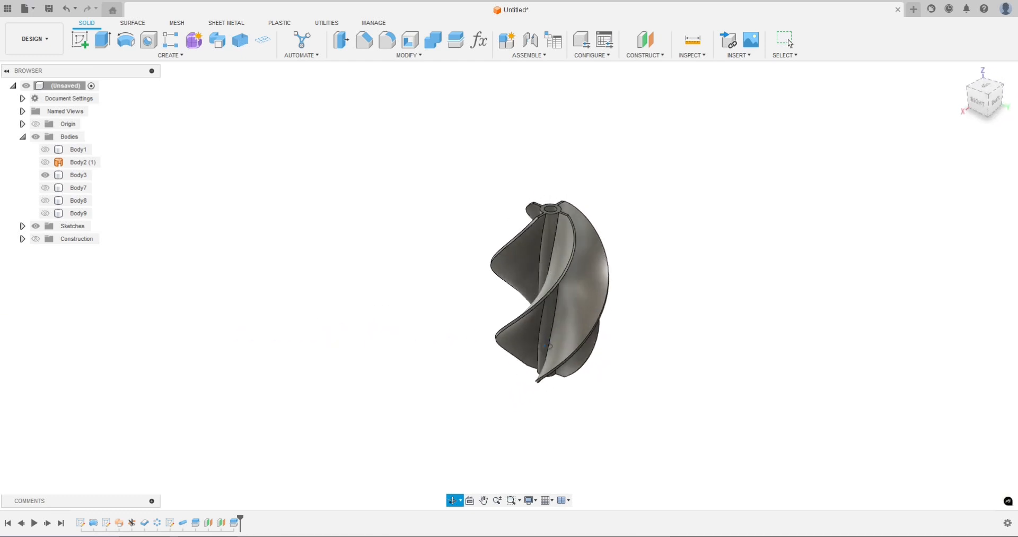
middle_click_drag(548, 346, 679, 375, "shift")
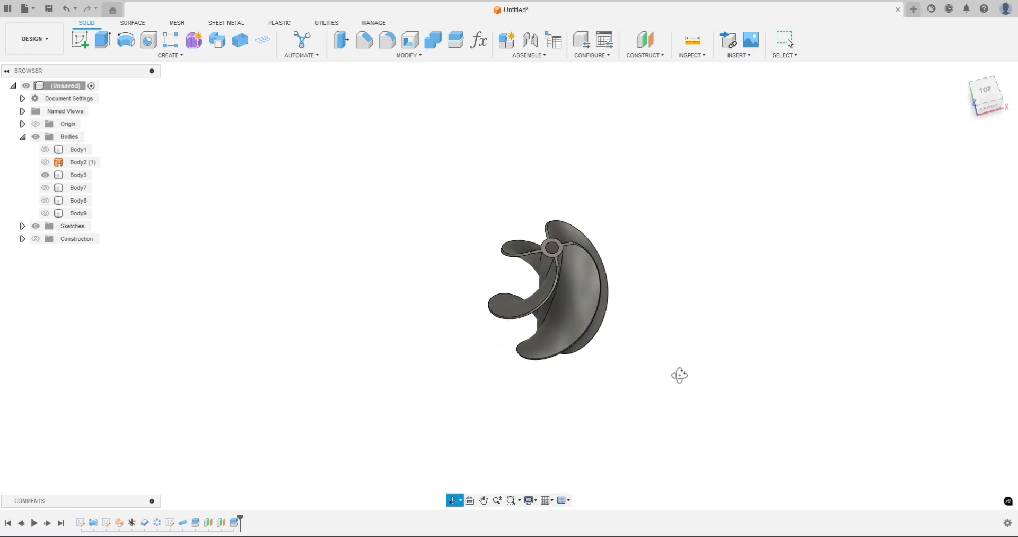
key("Escape")
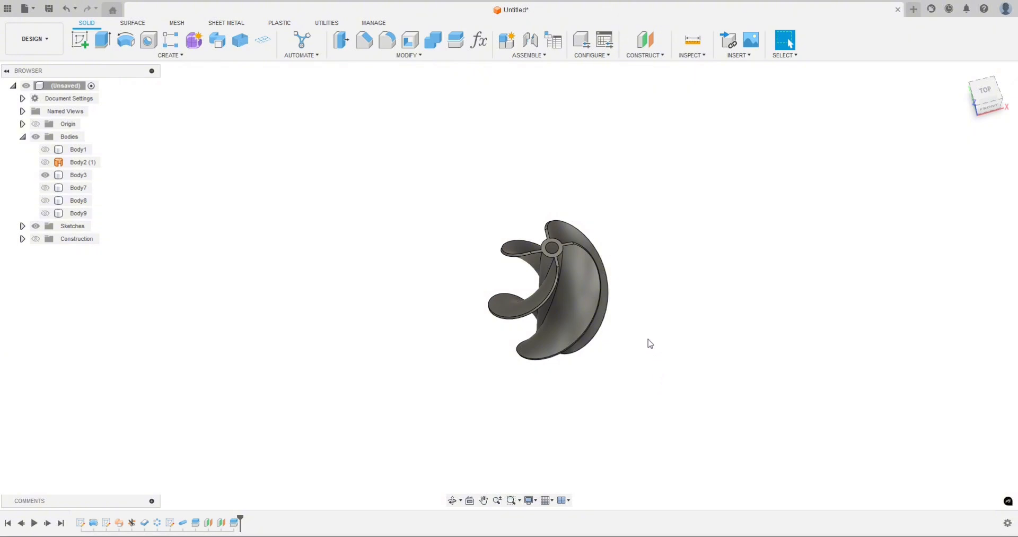
middle_click_drag(675, 339, 577, 328, "shift")
key("Escape")
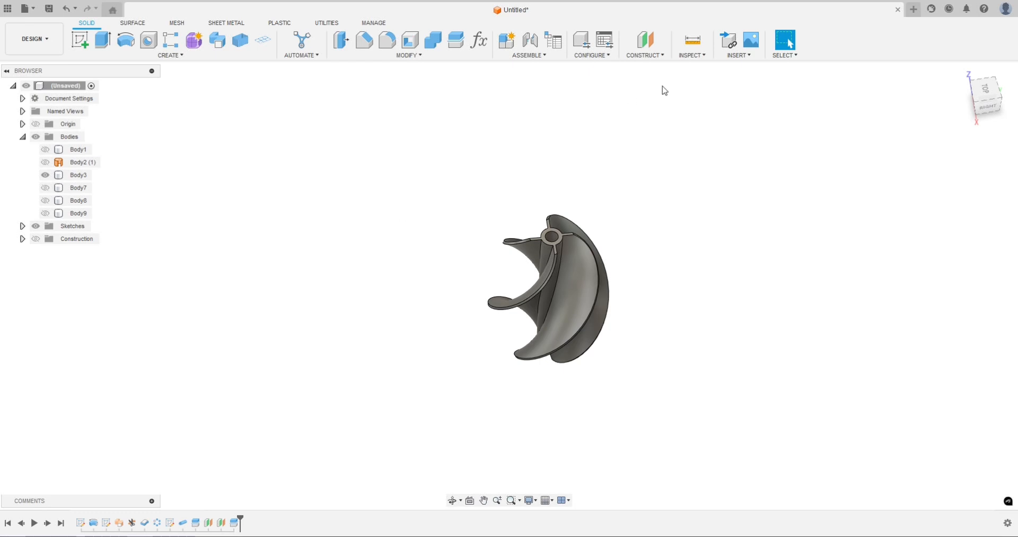
Start a new design and create a 100 mm diameter sphere centred on the origin as a new body
left_click(913, 9)
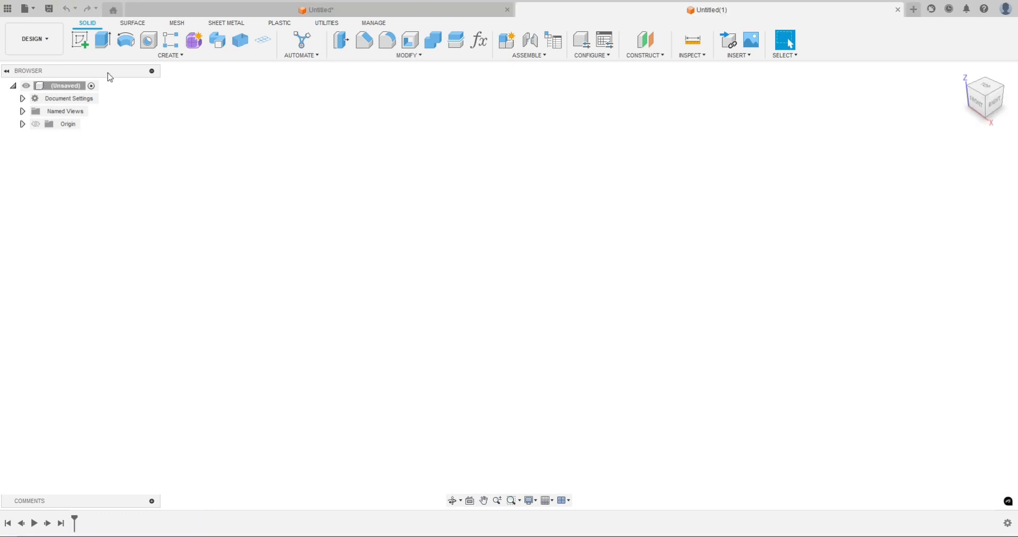
left_click(161, 57)
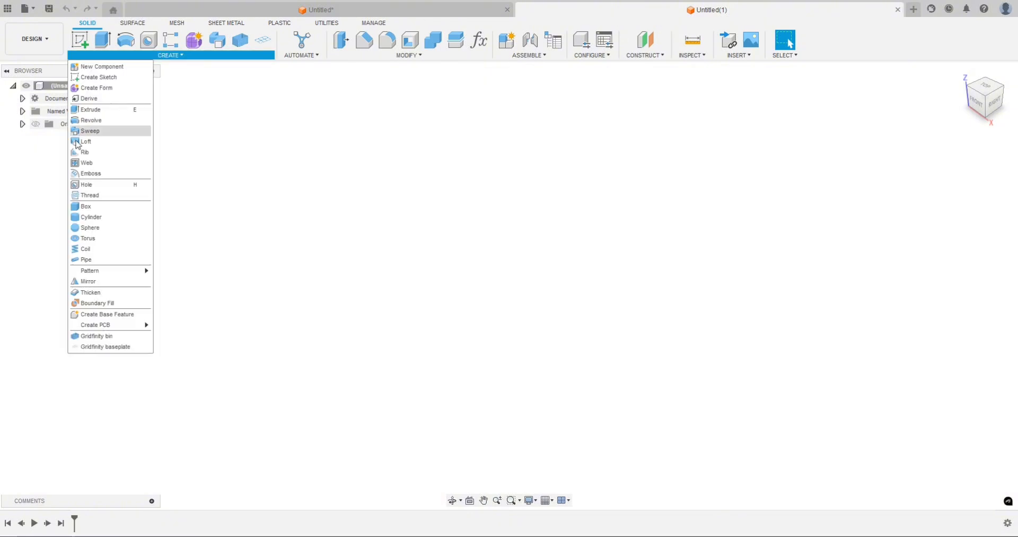
left_click(86, 225)
left_click(511, 274)
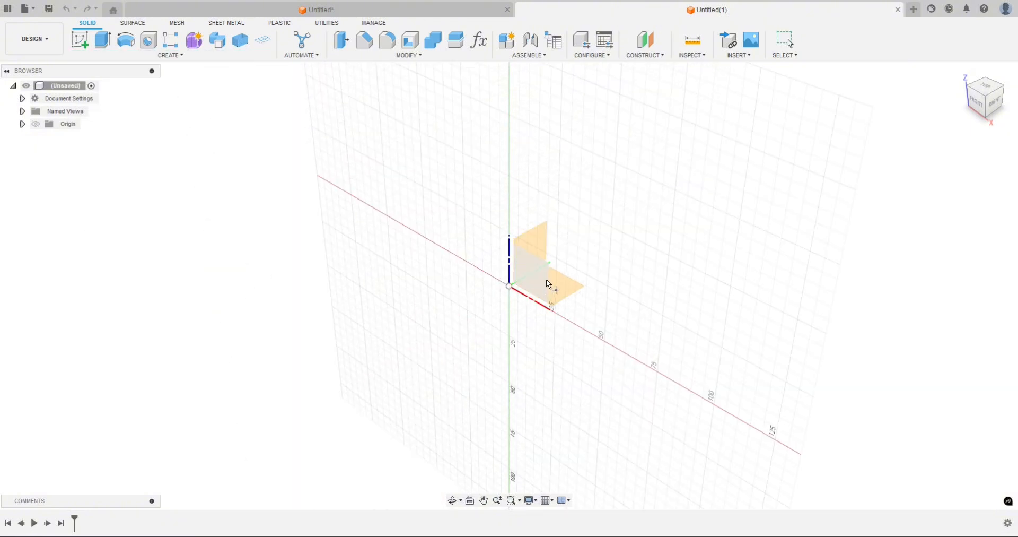
left_click(511, 288)
left_click_drag(535, 271, 607, 244)
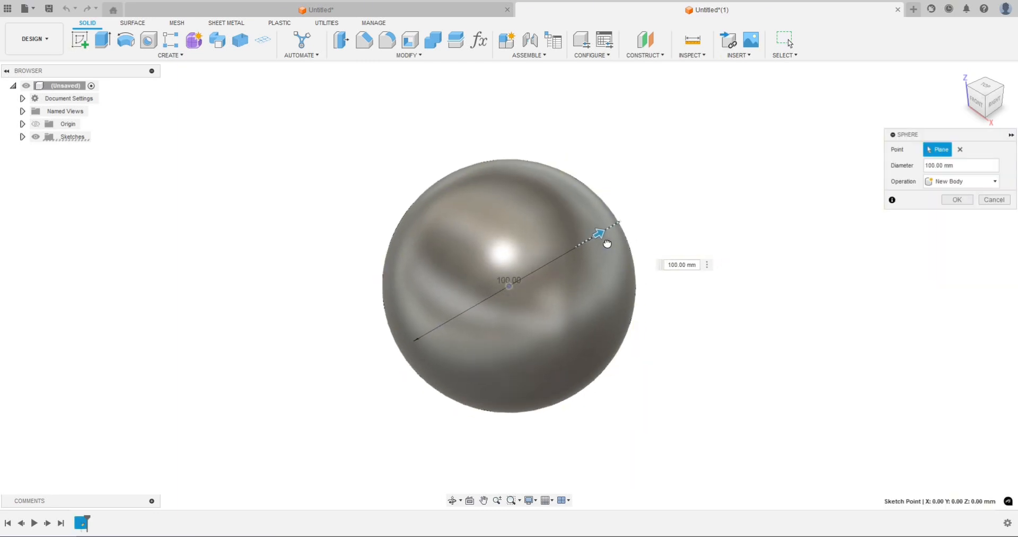
left_click(962, 200)
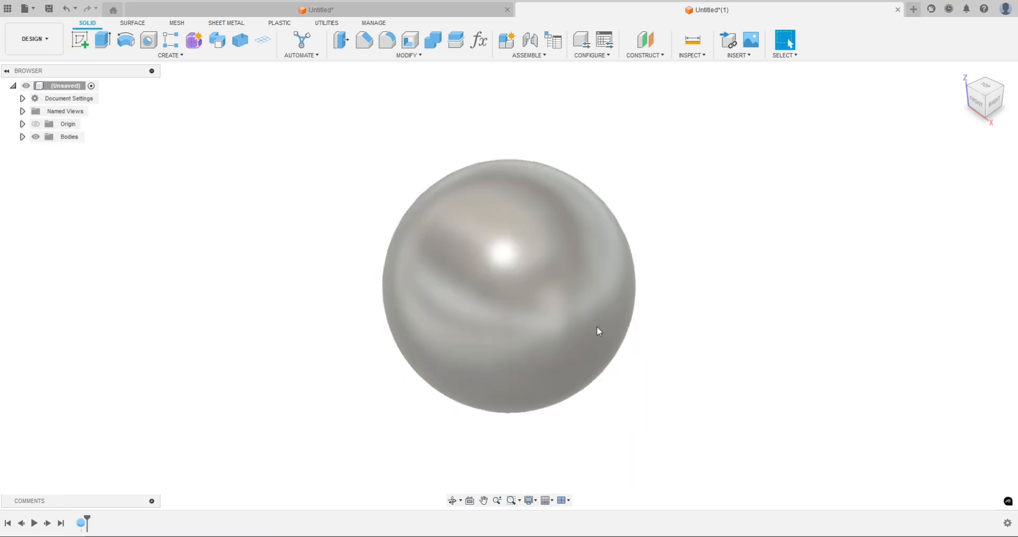
Start a sketch on the front (XZ) origin plane and draw a vertical 5 mm line beside the sphere
middle_click_drag(330, 268, 343, 255, "shift")
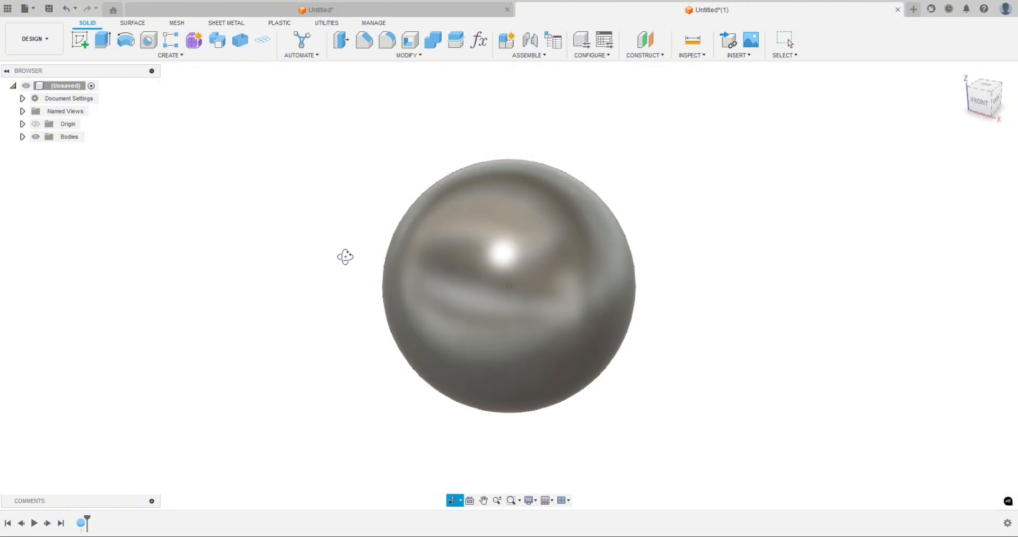
left_click(79, 41)
left_click(543, 260)
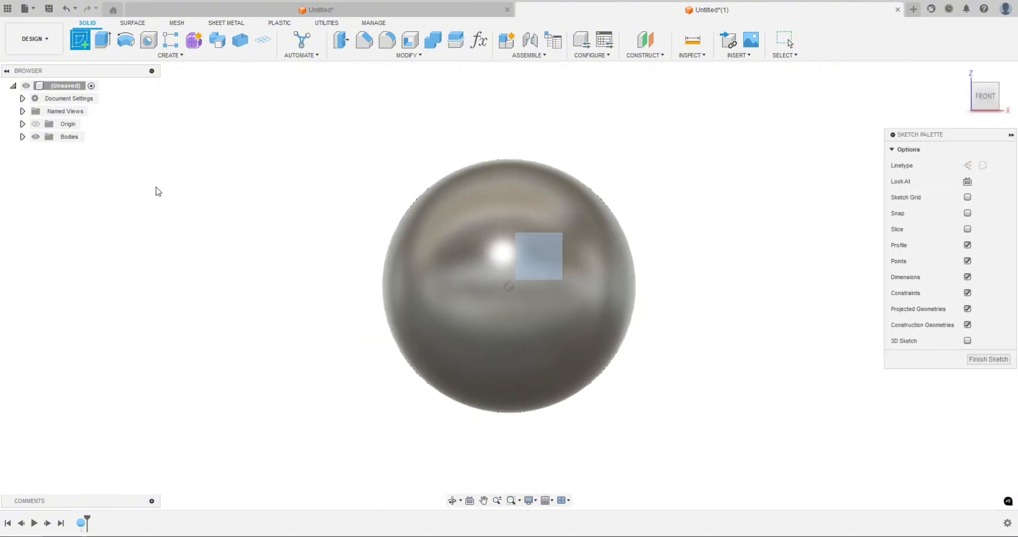
key("l")
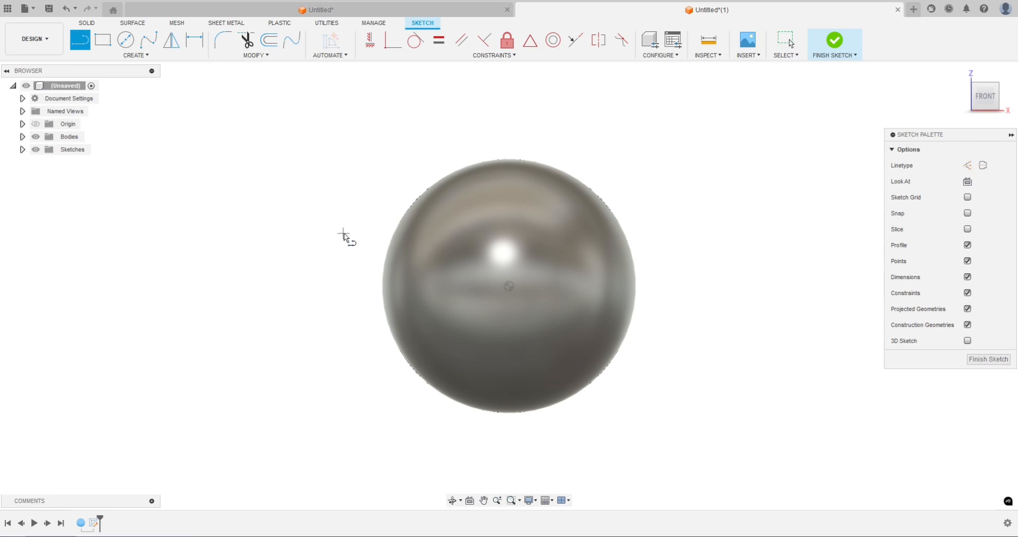
left_click(331, 217)
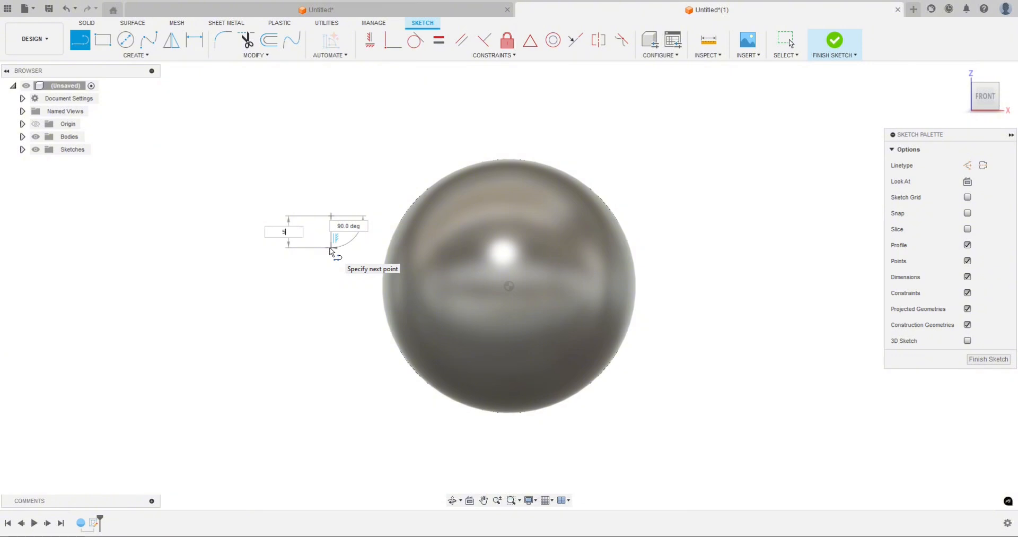
key("Tab")
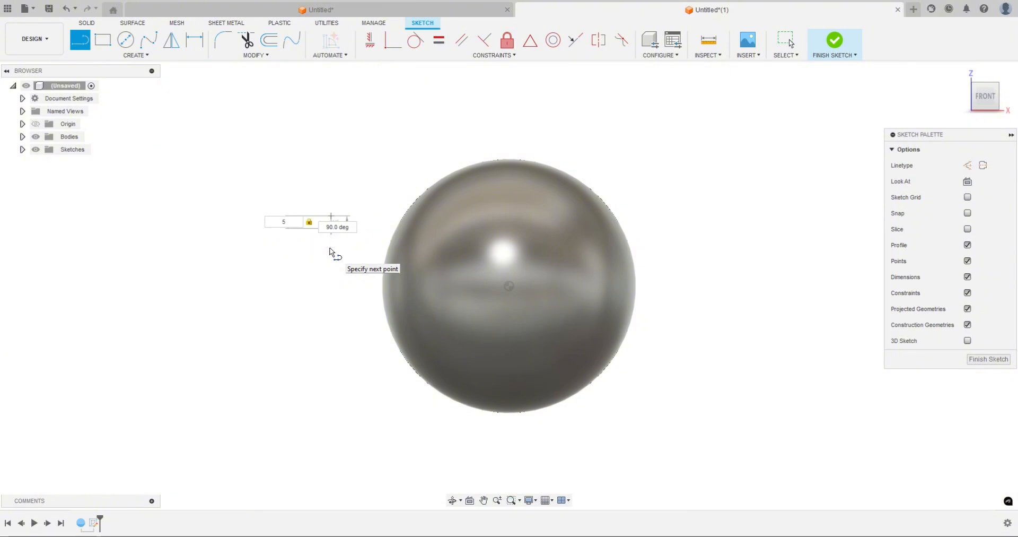
key("Return")
Constrain the midpoint of the 5 mm vertical line to the origin
left_click(530, 40)
scroll(349, 175, "up", 3)
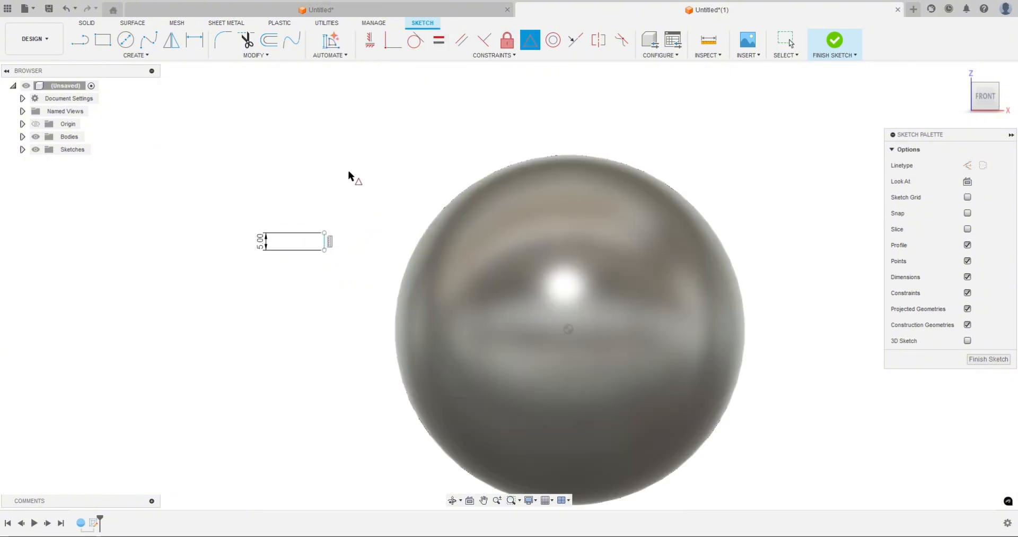
left_click(324, 243)
left_click(568, 329)
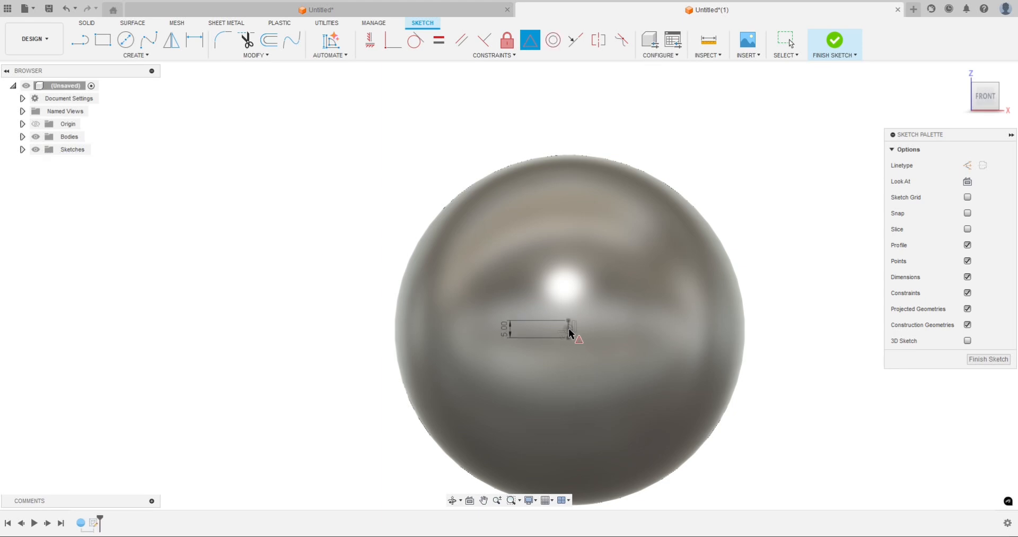
Draw a horizontal line about 60 mm long from the vertical line's lower end to beyond the sphere's edge along positive X
key("l")
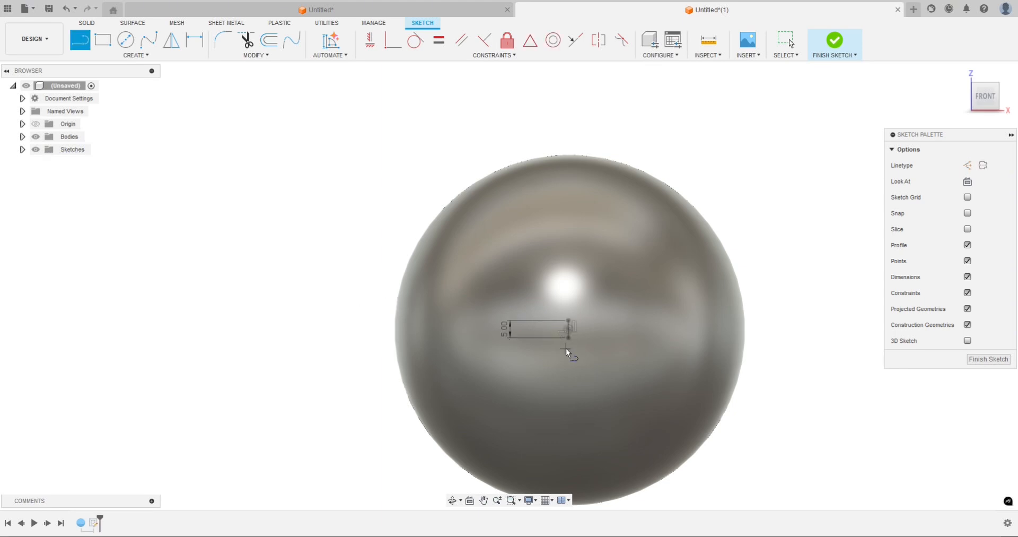
left_click(569, 340)
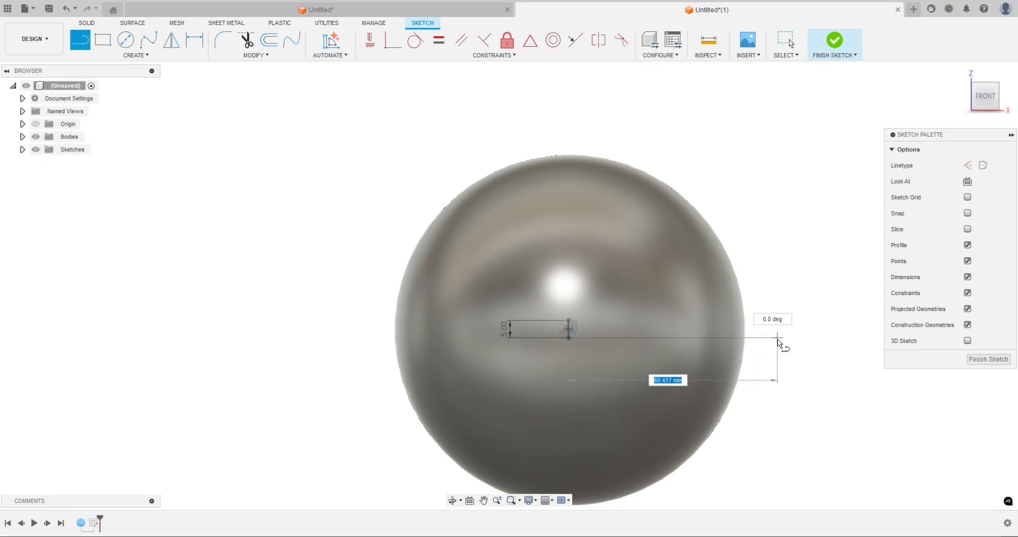
left_click(777, 339)
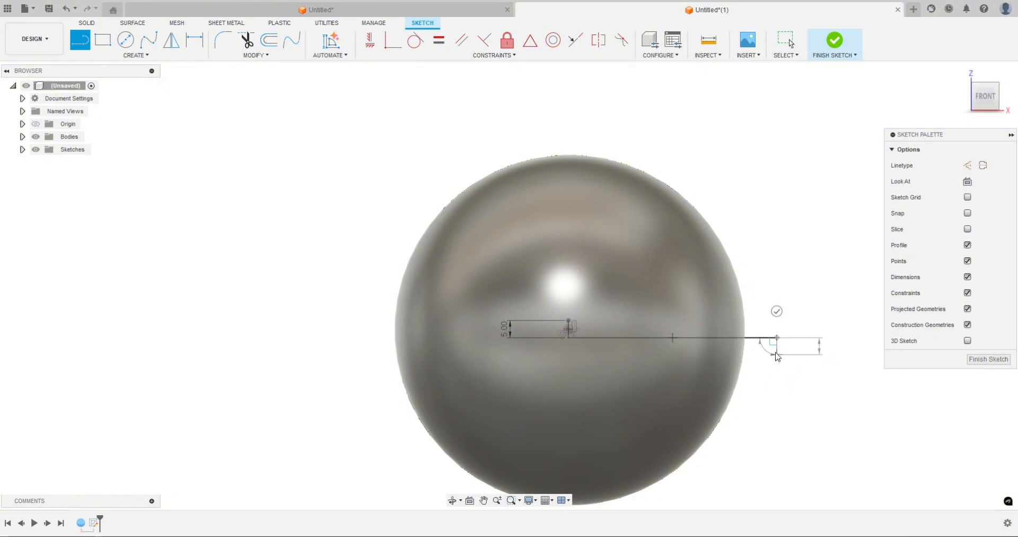
key("Escape")
left_click(139, 55)
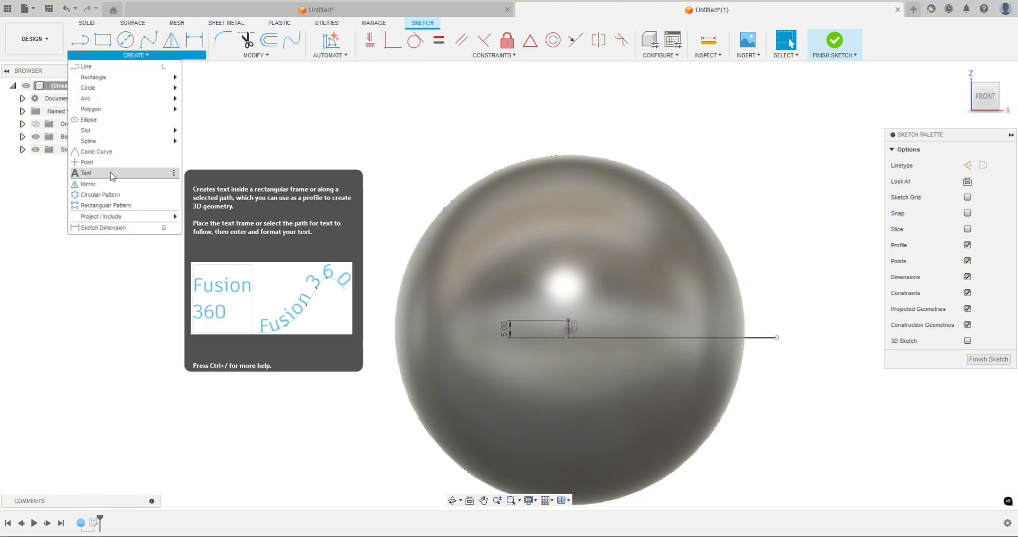
left_click(109, 169)
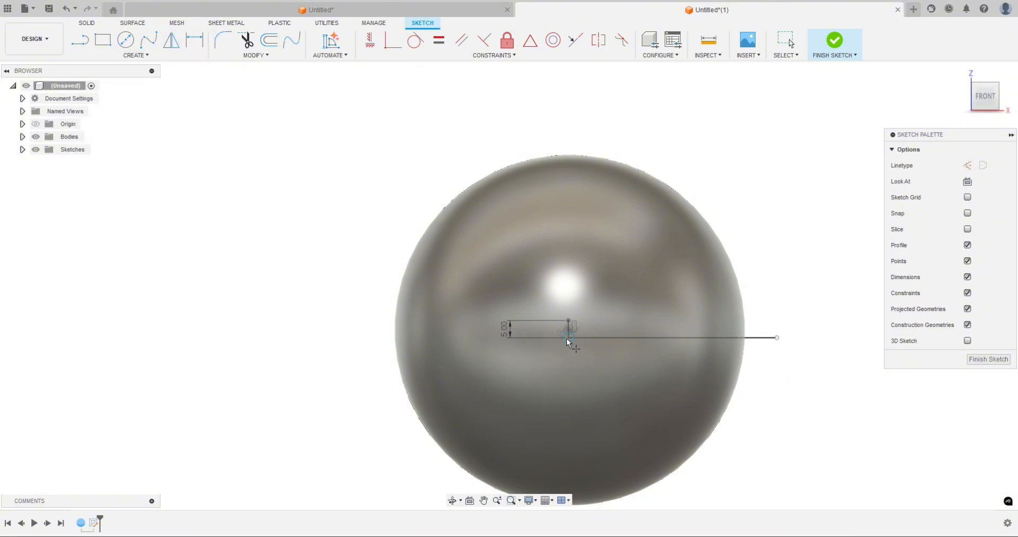
key("Escape")
Finish the sketch and set up a surface sweep of the horizontal line along the short vertical line with a 50 deg twist
left_click(835, 42)
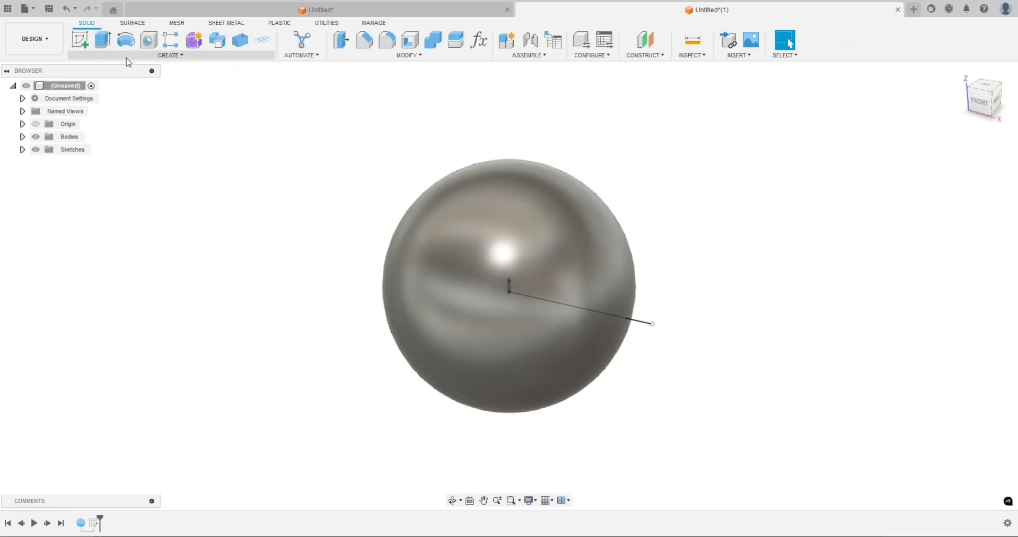
left_click(135, 26)
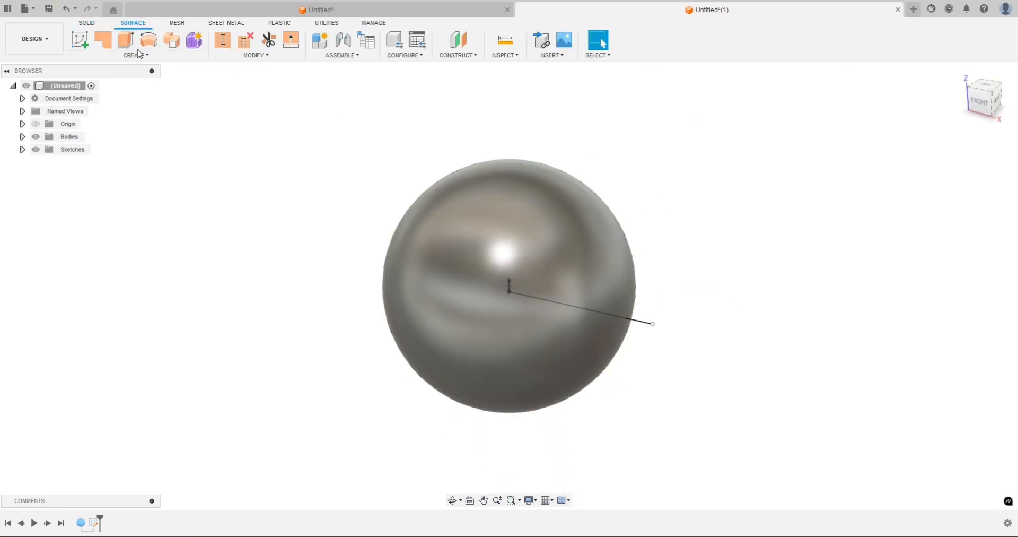
left_click(170, 43)
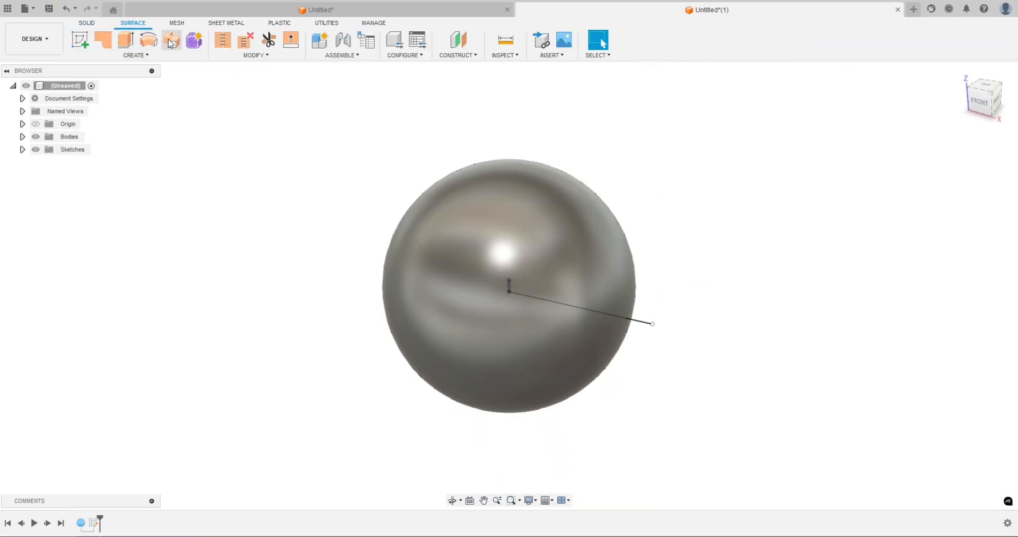
left_click(552, 299)
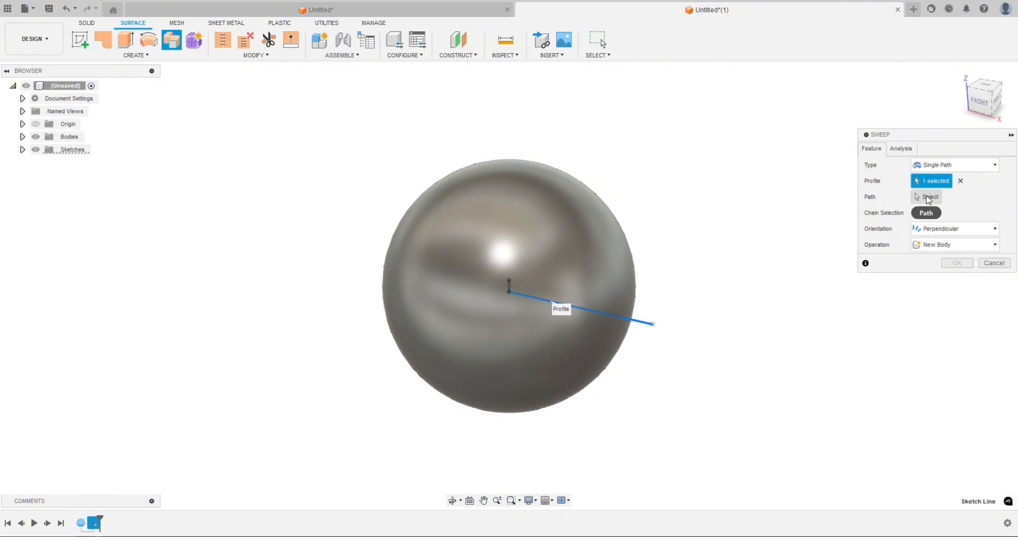
left_click(928, 199)
scroll(488, 336, "up", 3)
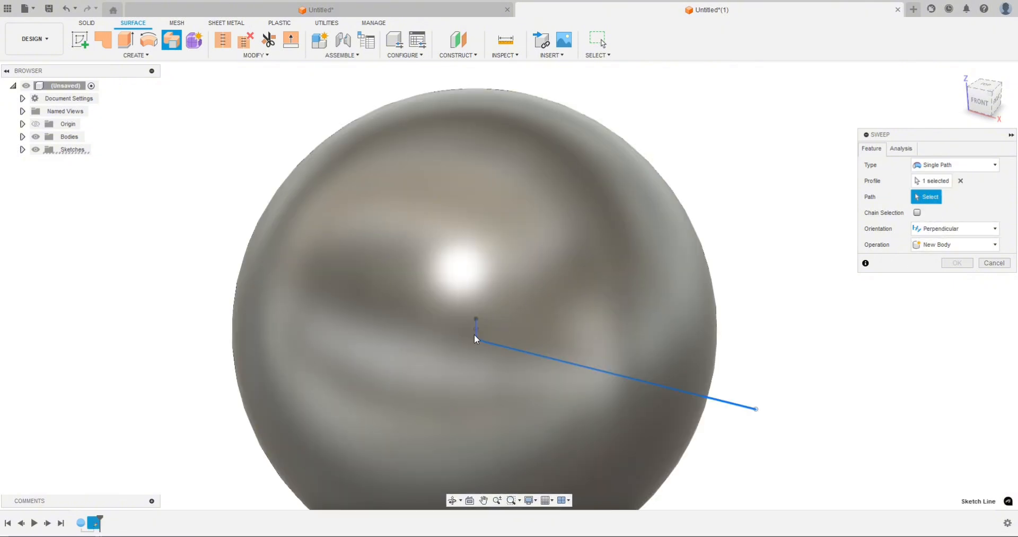
left_click(475, 334)
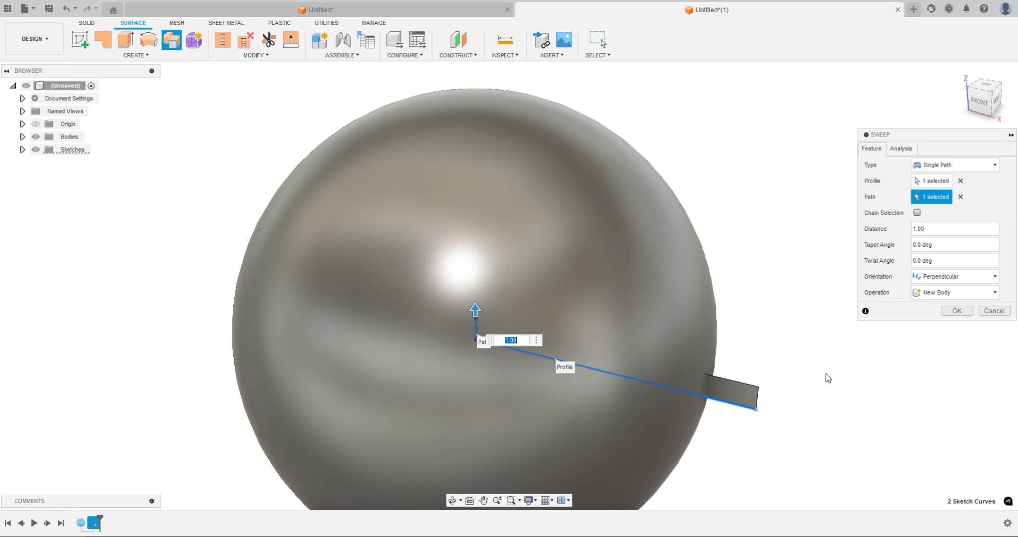
middle_click_drag(829, 378, 786, 365, "shift")
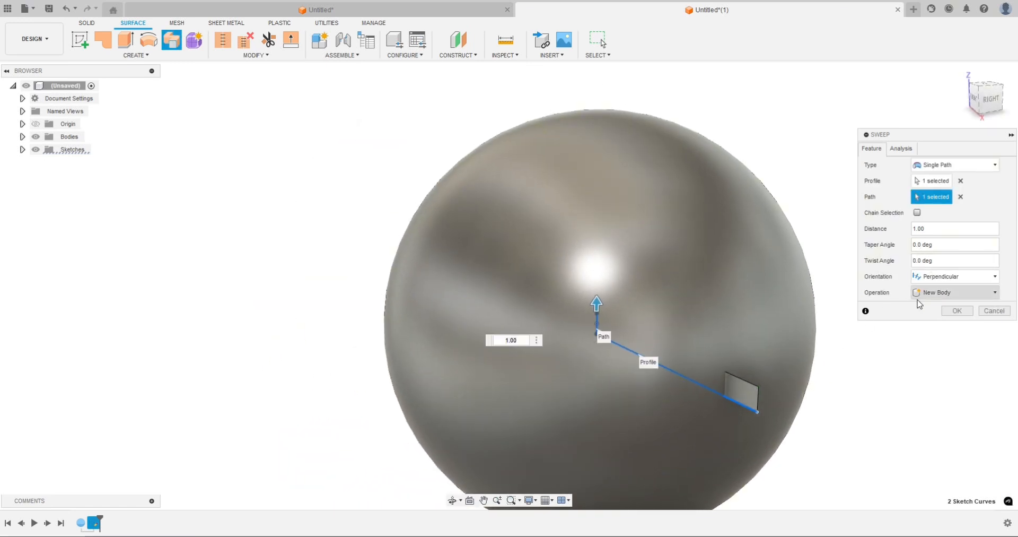
type("5")
middle_click_drag(895, 386, 751, 303, "shift")
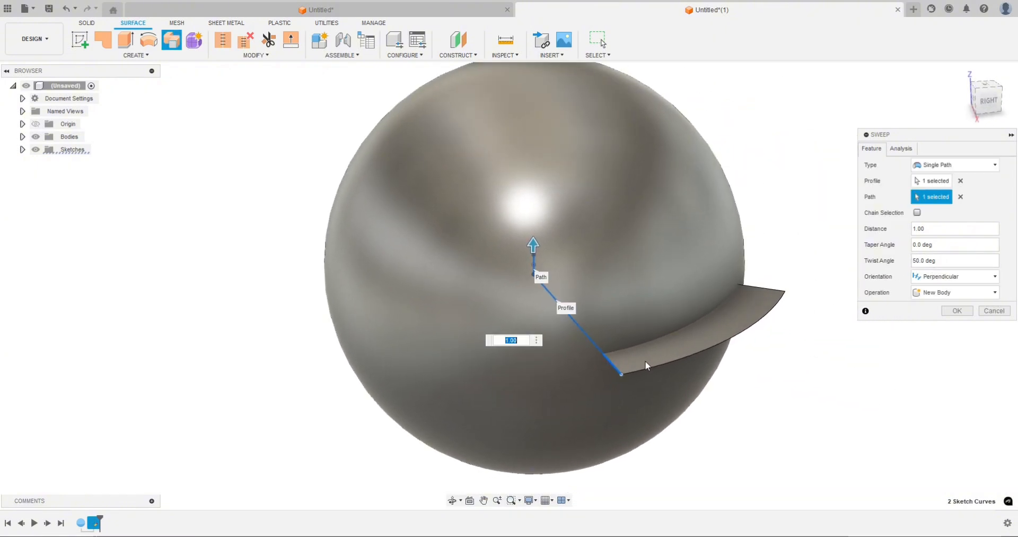
Try sweep twist angles of 20, 30 and 10 deg, and complete the sweep with a 50 deg twist as a new body
left_click(915, 261)
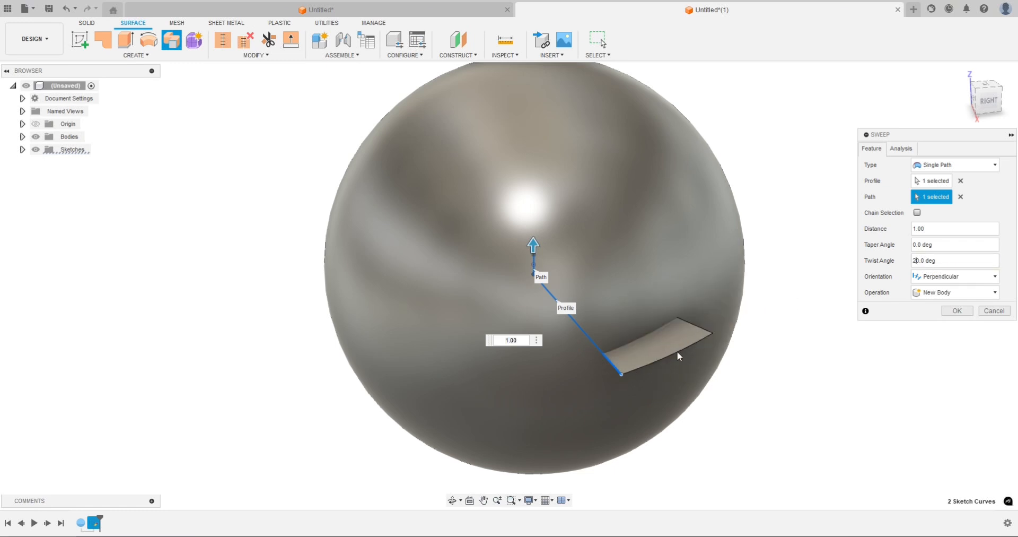
middle_click_drag(771, 379, 734, 357, "shift")
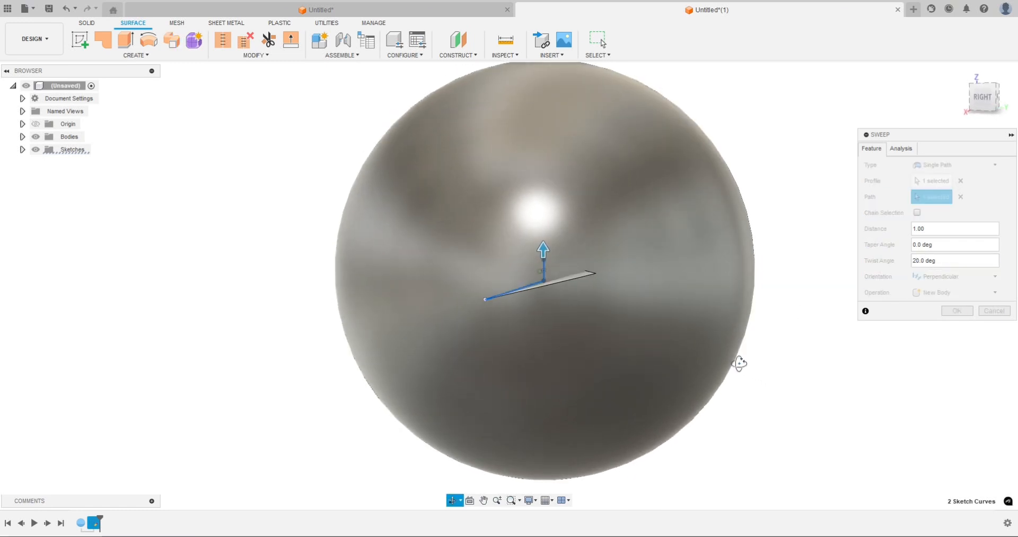
left_click(913, 261)
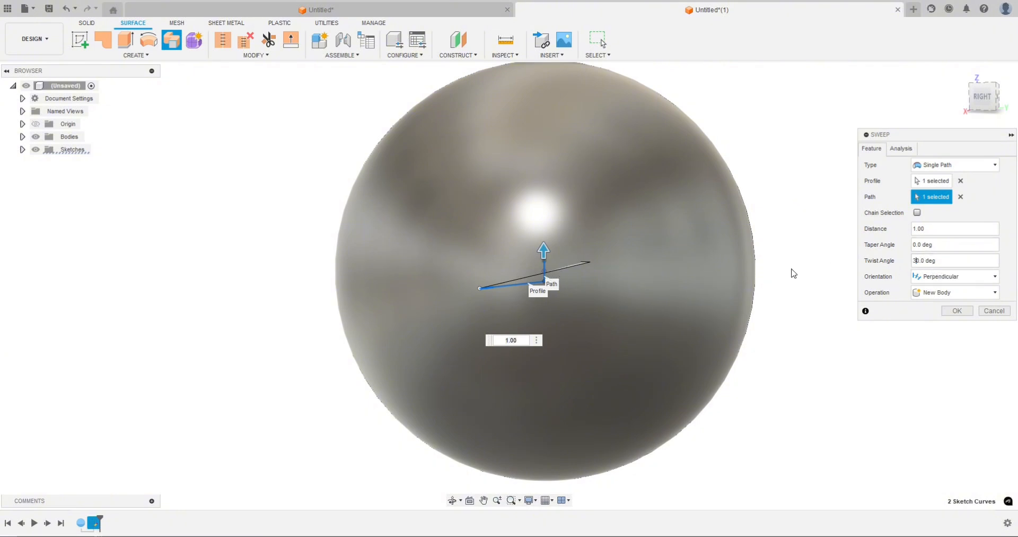
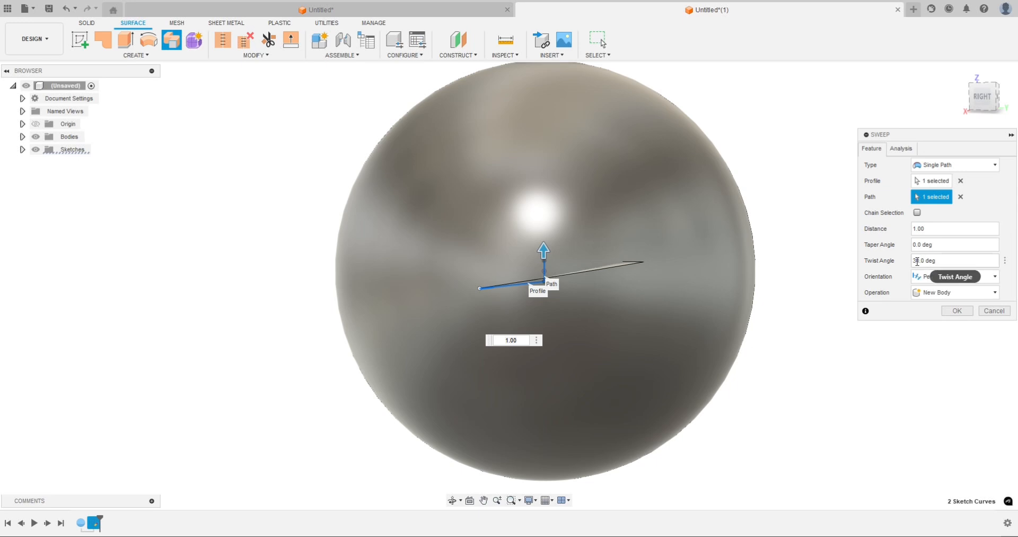
type("1")
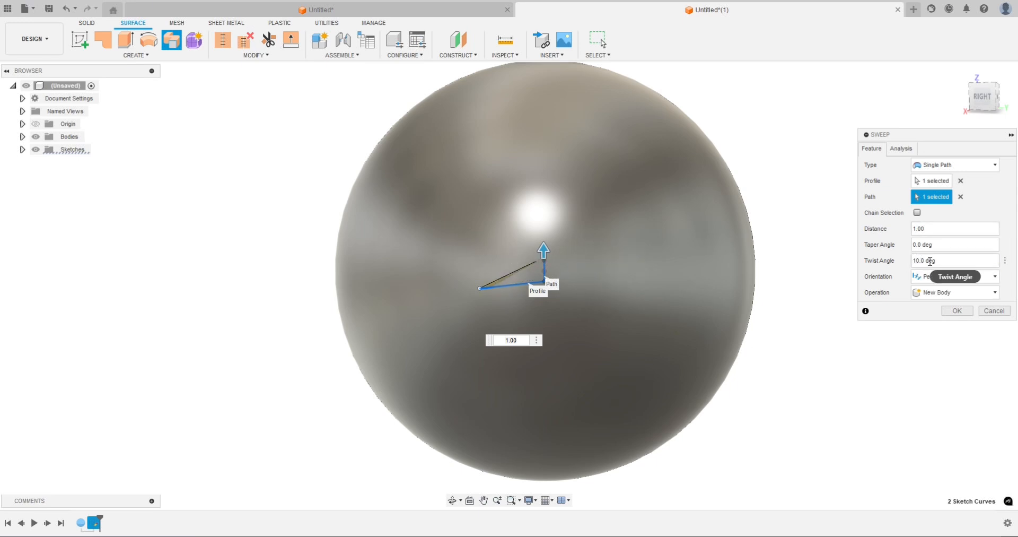
type("5")
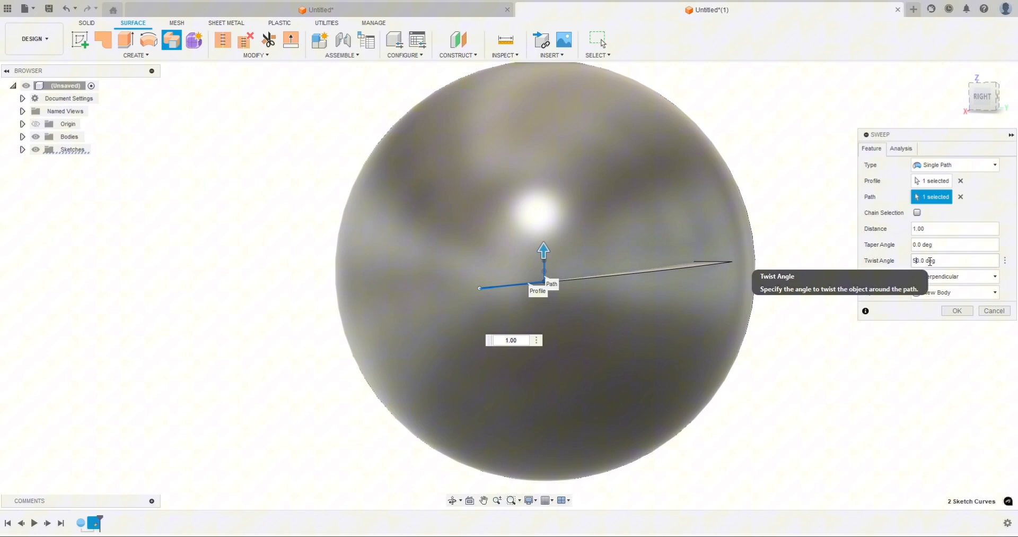
left_click(957, 311)
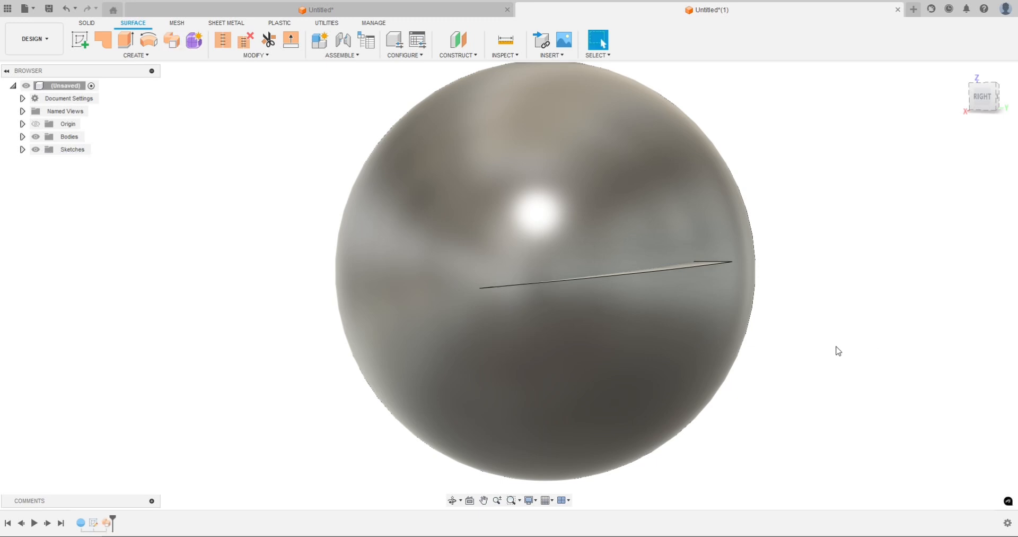
Trim the swept surface with the sphere, removing the portion that extends outside it
middle_click_drag(811, 334, 841, 355, "shift")
scroll(803, 394, "down", 3)
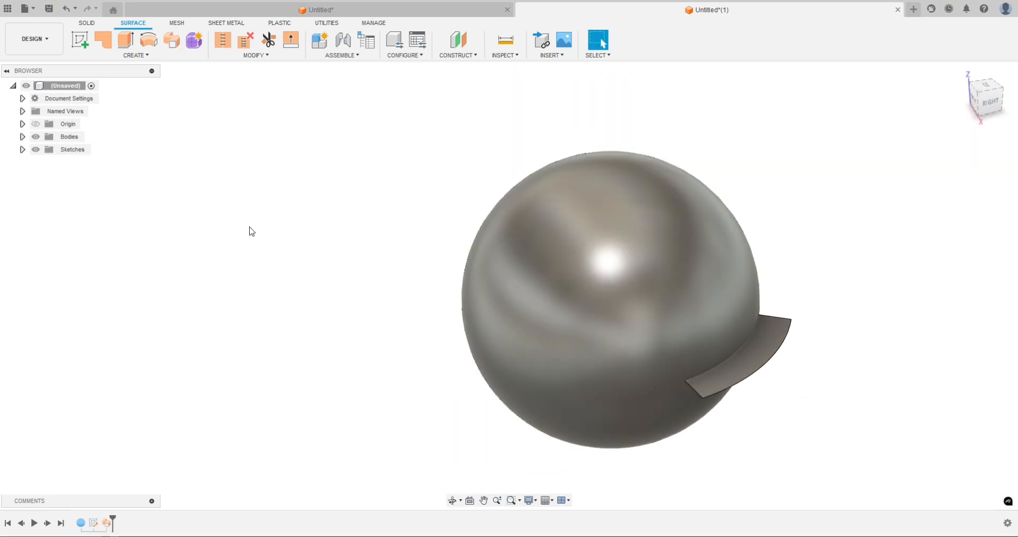
left_click(269, 42)
left_click(624, 206)
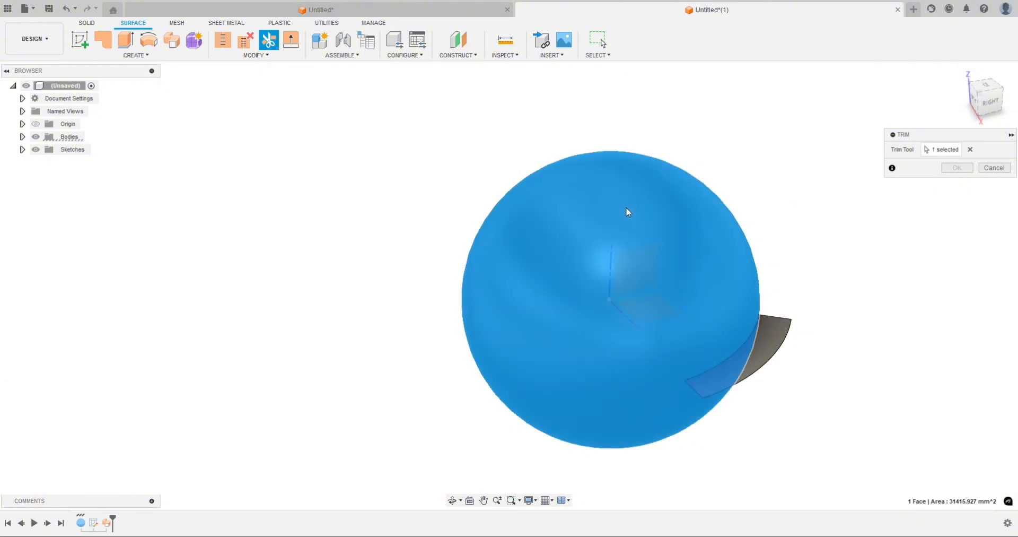
left_click(773, 333)
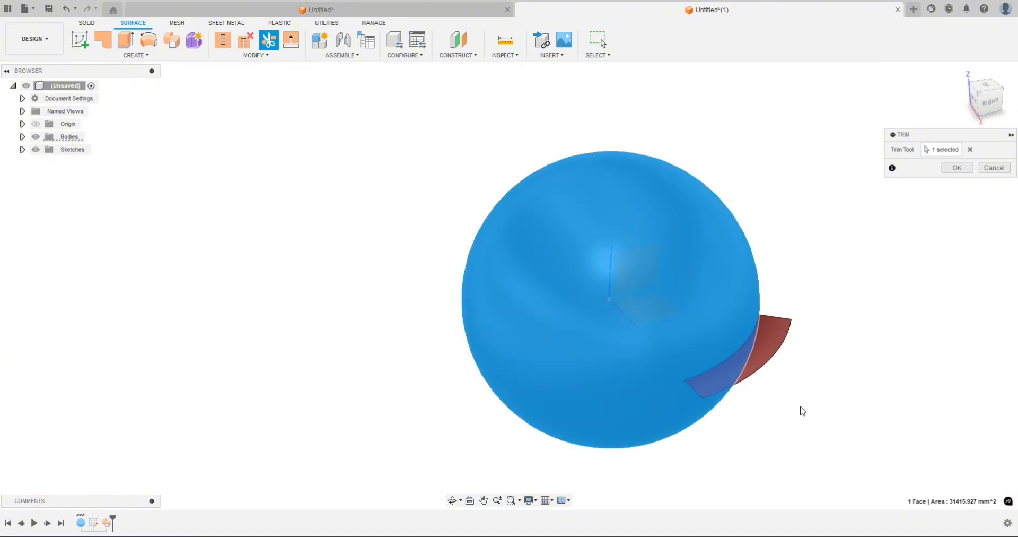
left_click(954, 169)
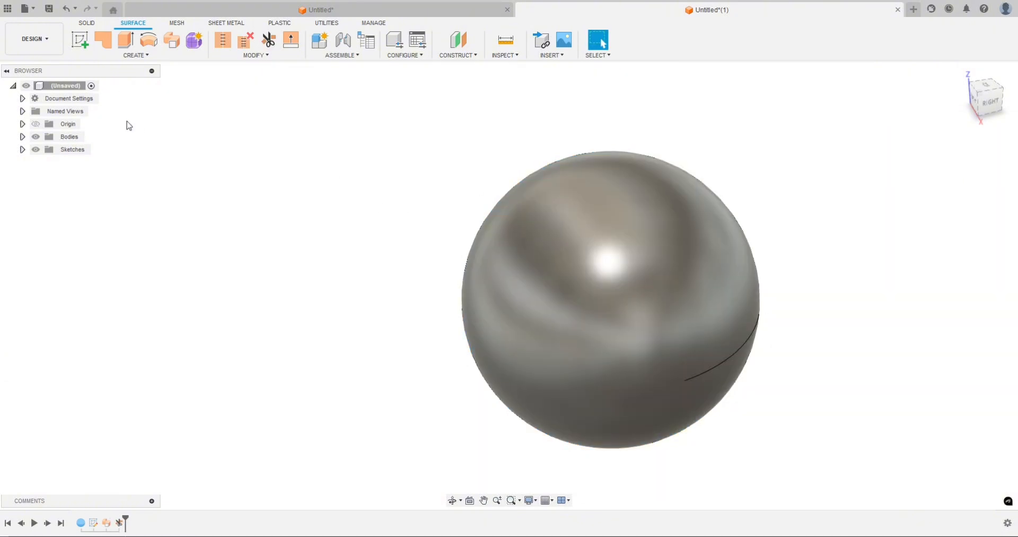
Hide the sphere body, Body1, so only the trimmed surface is displayed
left_click(22, 136)
left_click(63, 150)
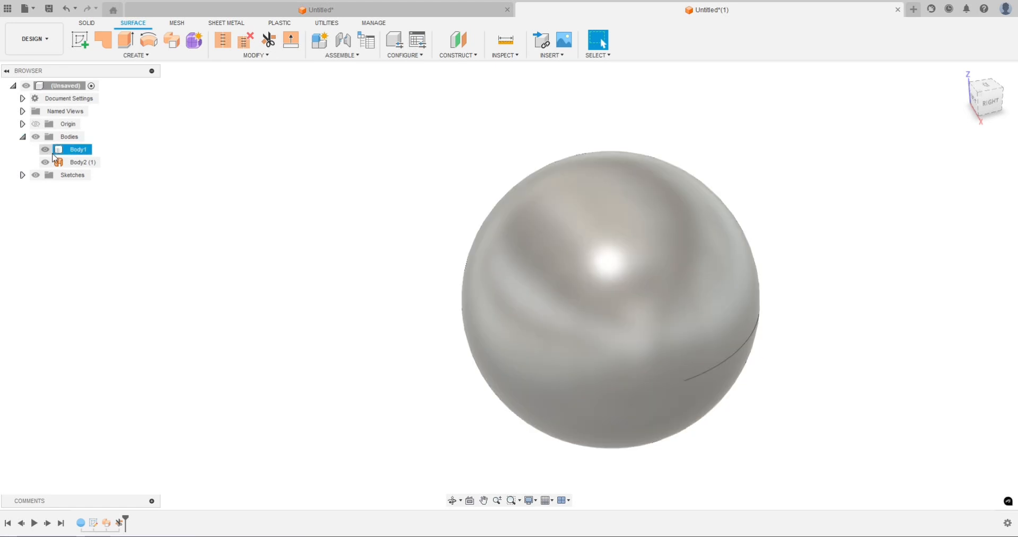
key("v")
left_click_drag(239, 240, 287, 229)
key("Escape")
Thicken the trimmed blade surface by -1.20 mm on one side as a new body
left_click(667, 330)
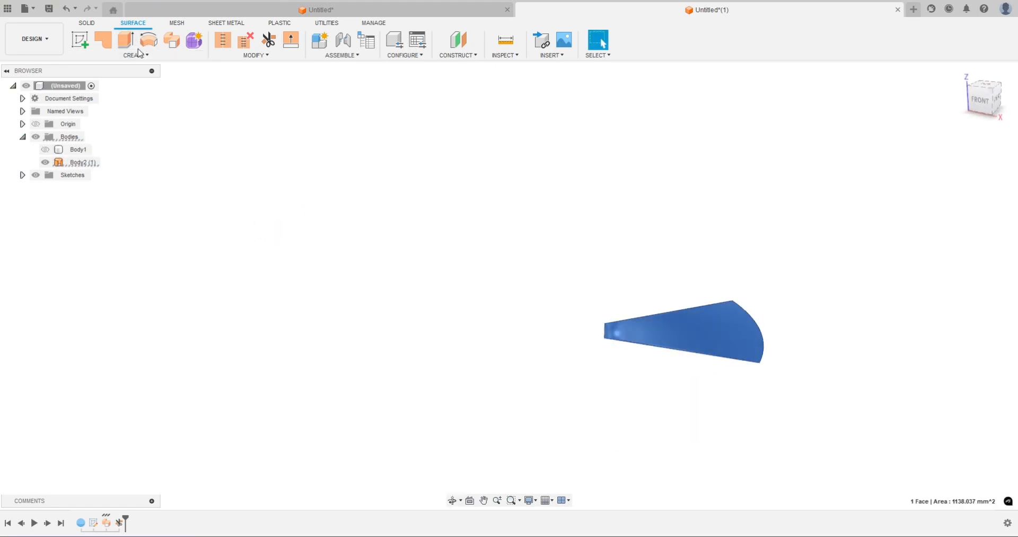
left_click(136, 55)
left_click(90, 206)
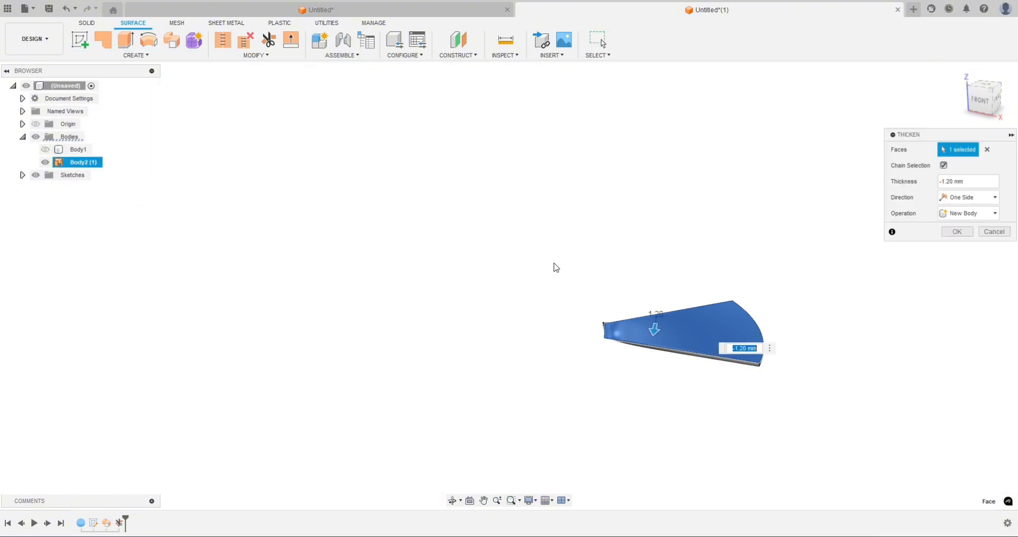
middle_click_drag(718, 375, 517, 386, "shift")
left_click(956, 232)
middle_click_drag(512, 330, 448, 277, "shift")
left_click(90, 25)
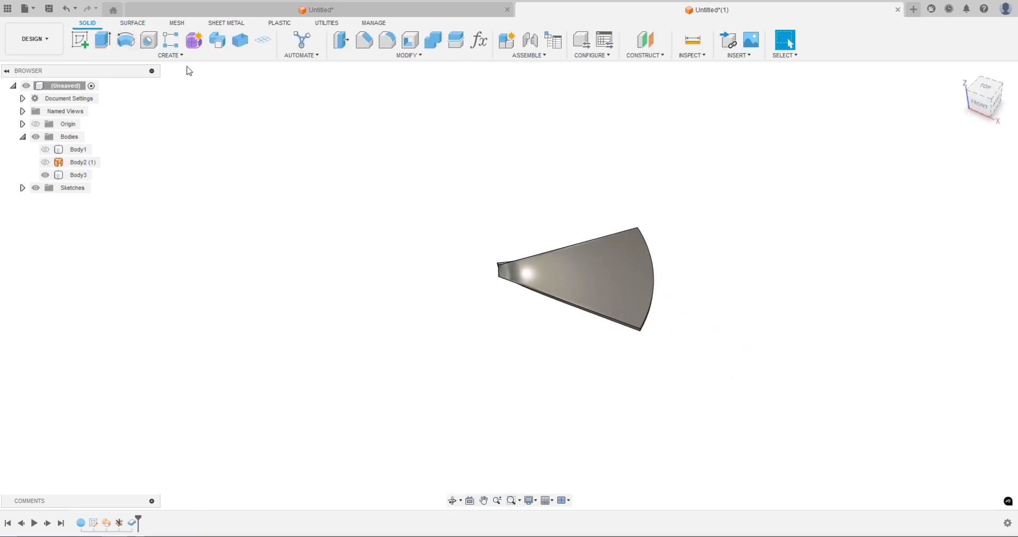
Create a full circular pattern of the thickened blade feature around the vertical Z axis with a quantity of 5
left_click(171, 41)
left_click(949, 149)
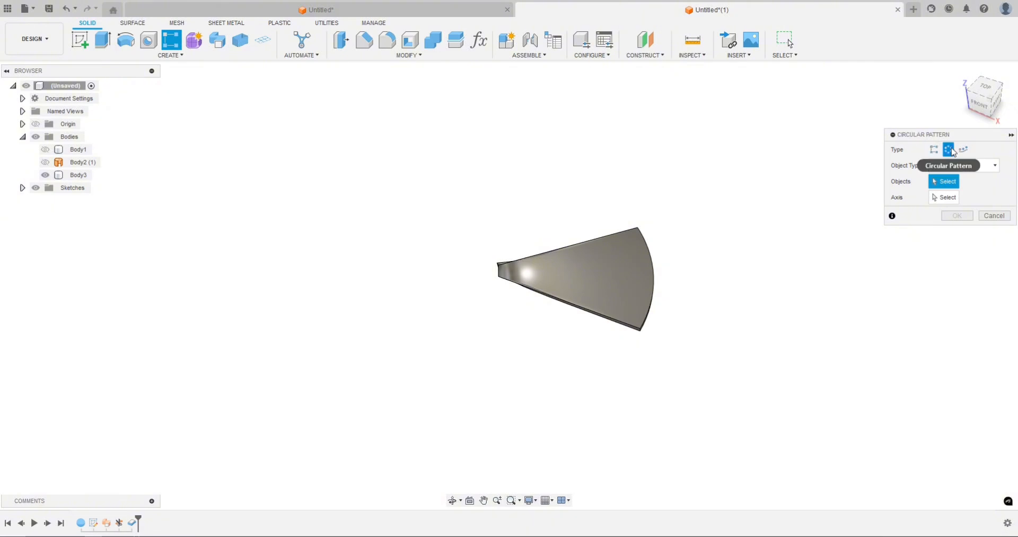
left_click(584, 259)
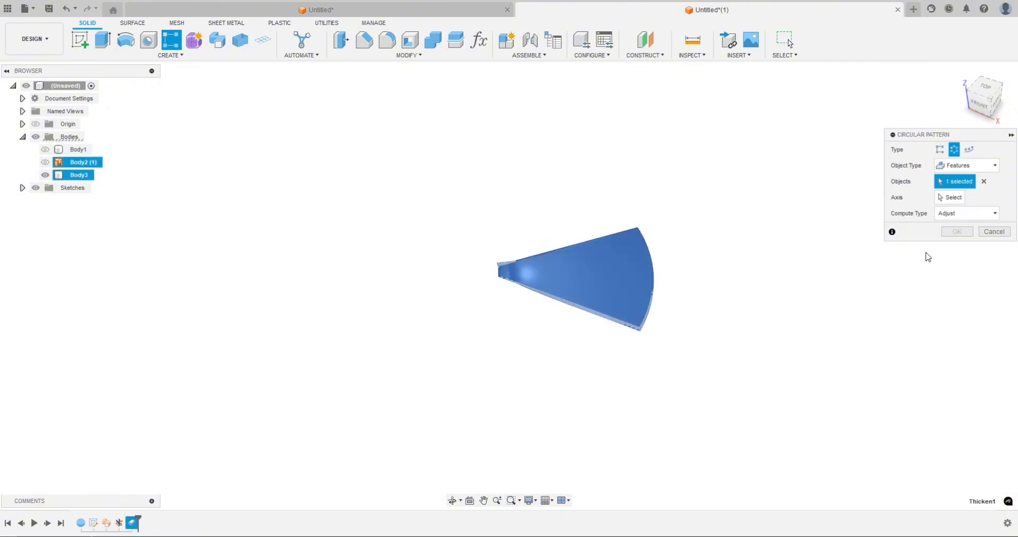
left_click(495, 238)
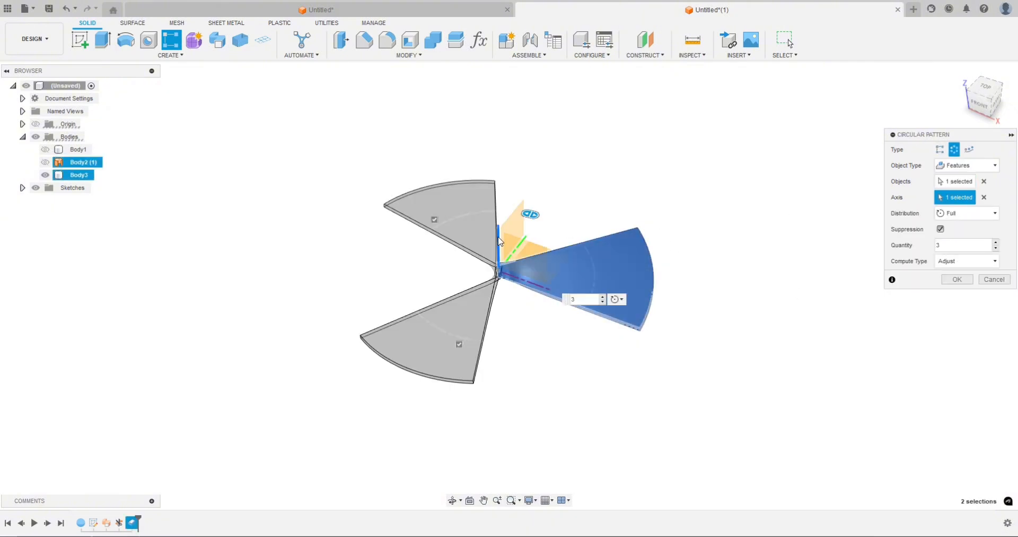
left_click(996, 242)
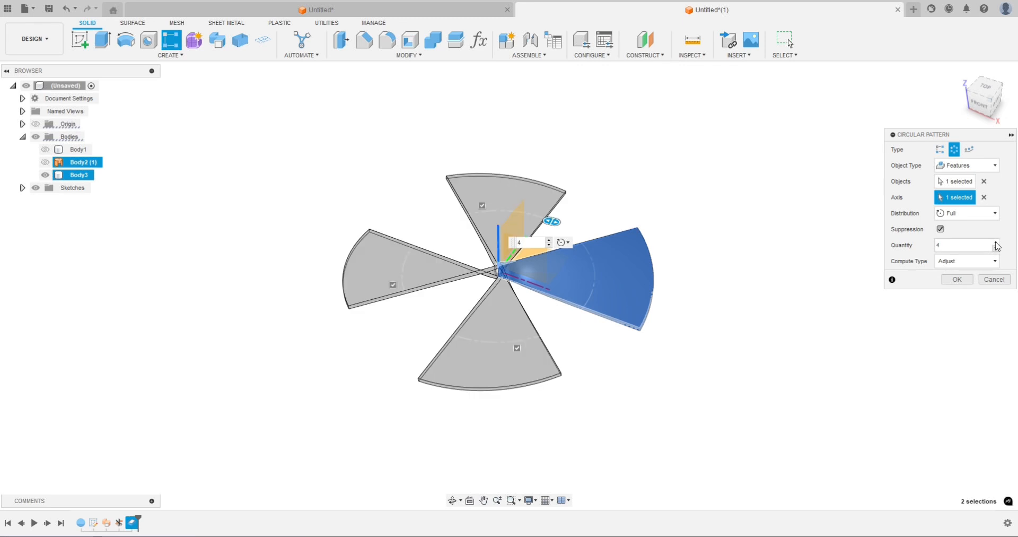
left_click(996, 242)
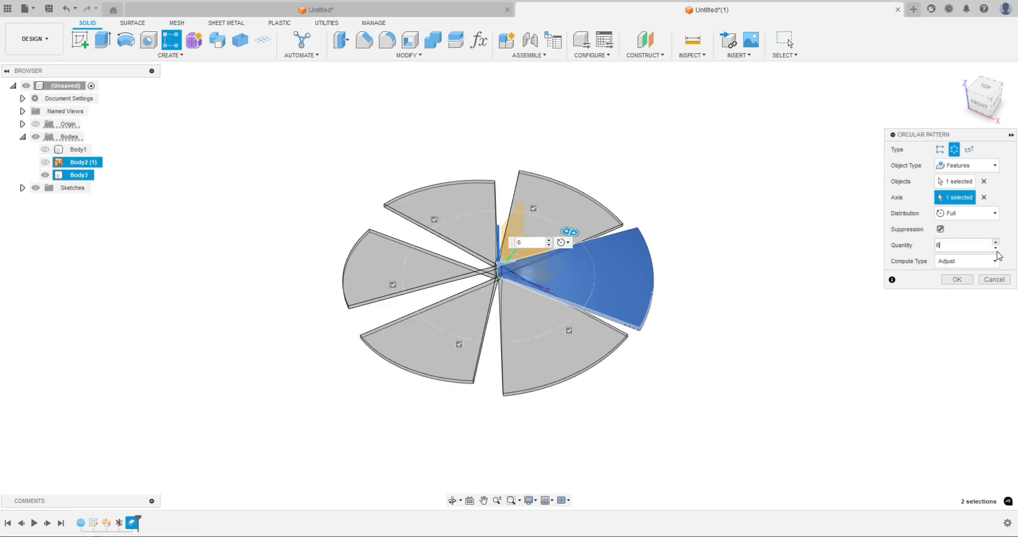
left_click(996, 247)
middle_click_drag(687, 381, 889, 317, "shift")
left_click(958, 280)
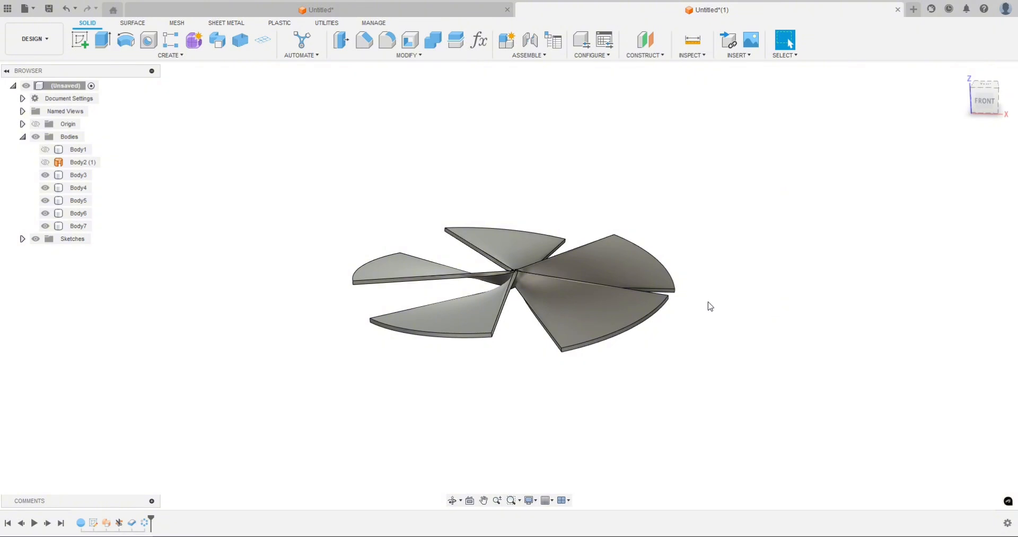
middle_click_drag(709, 302, 643, 328, "shift")
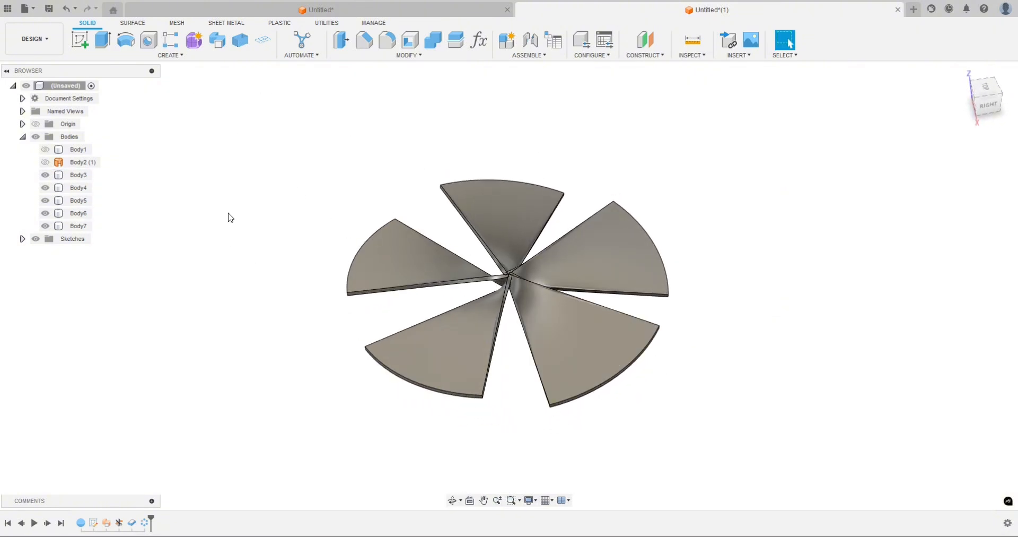
Start a cylinder on the horizontal origin plane, centred on the origin, with a 25 mm base diameter
left_click(169, 55)
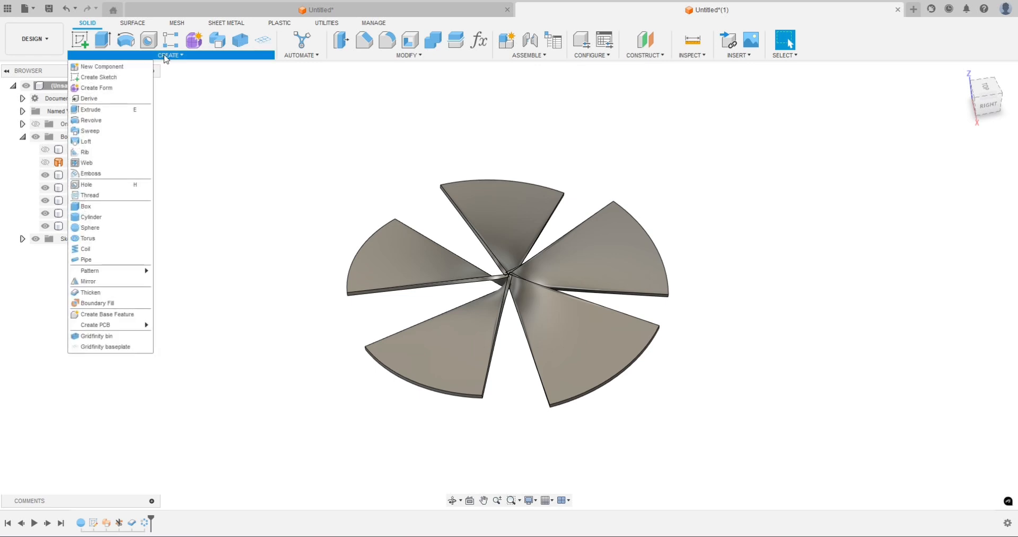
left_click(90, 217)
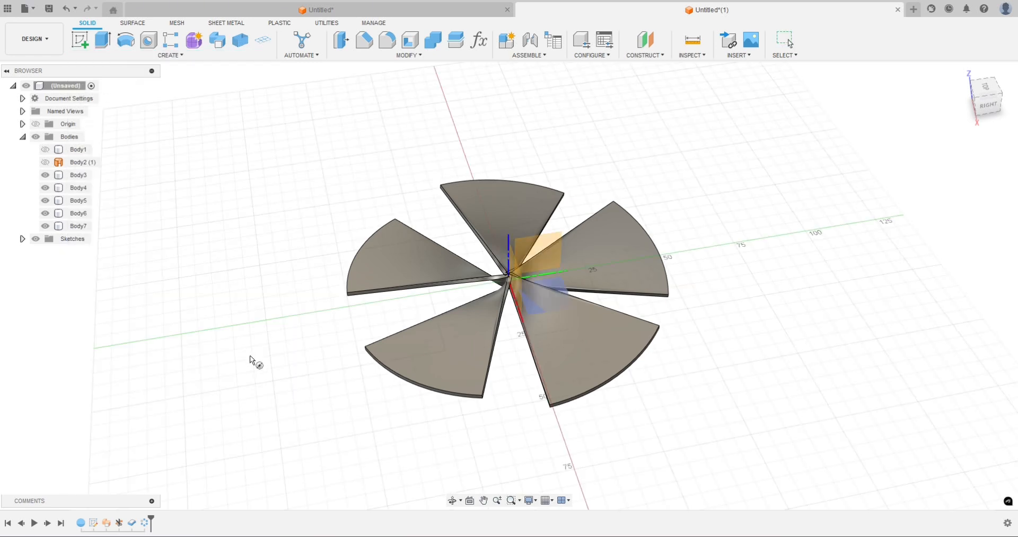
middle_click_drag(250, 355, 403, 353, "shift")
key("Escape")
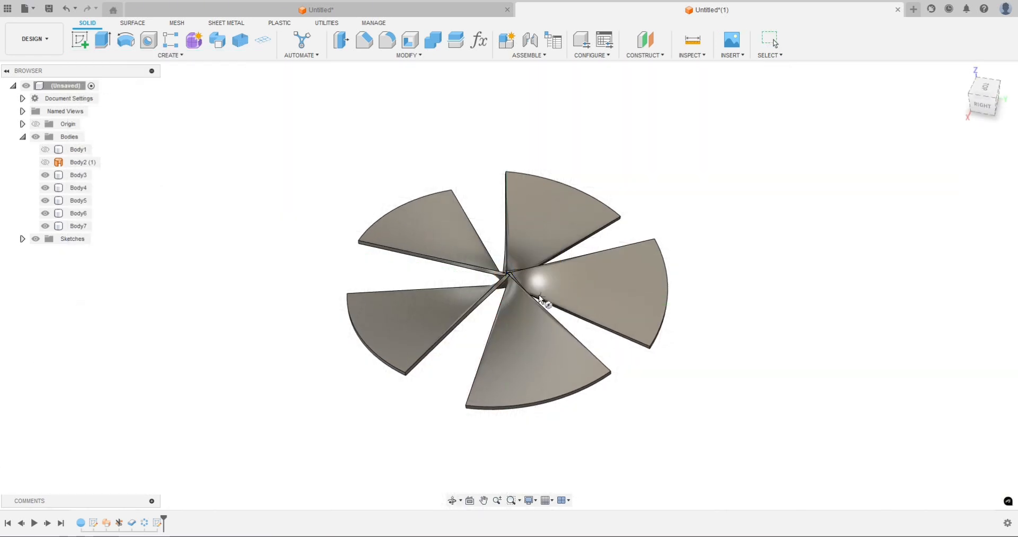
middle_click_drag(508, 281, 477, 249, "shift")
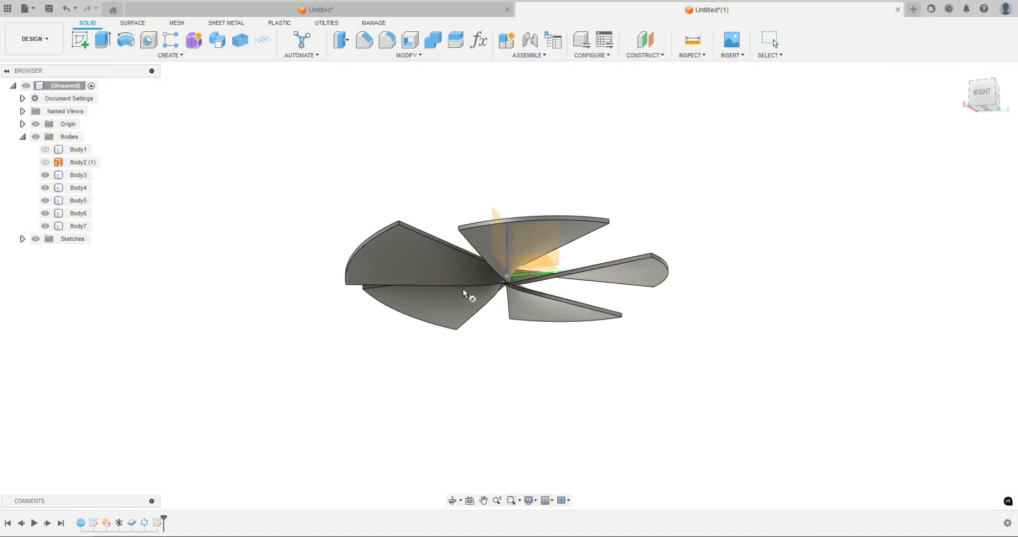
left_click(508, 278)
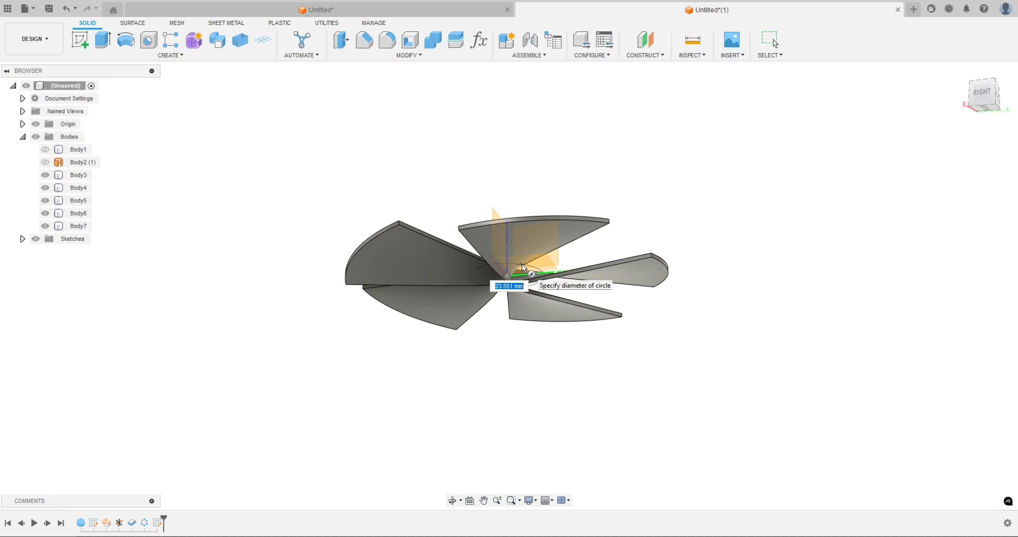
middle_click_drag(522, 263, 519, 300, "shift")
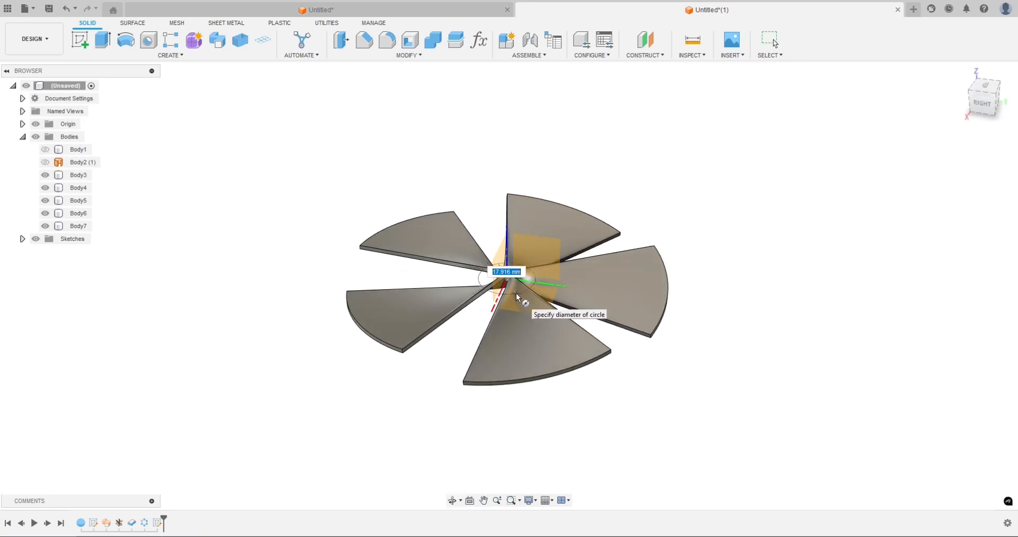
type("2")
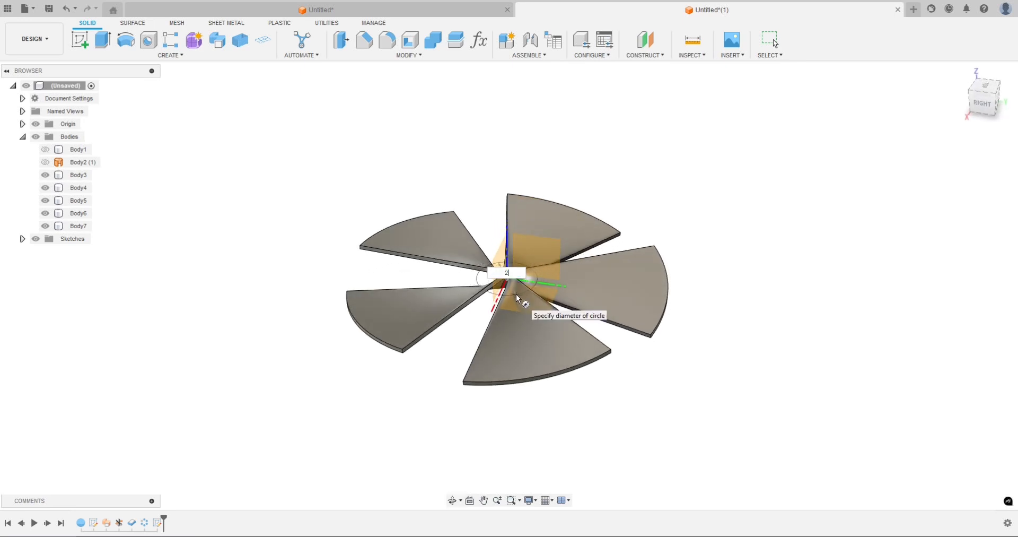
type("5")
key("Return")
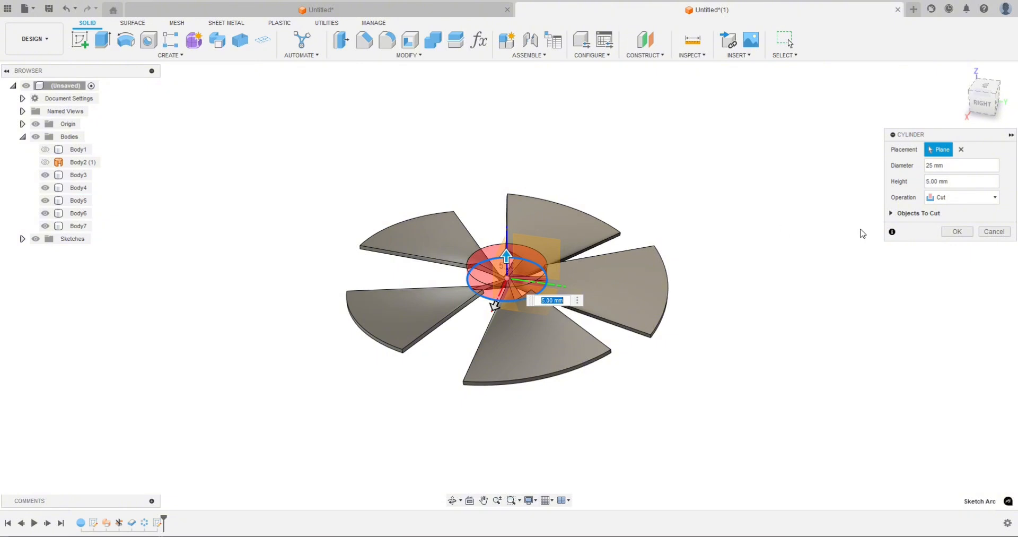
Complete the hub cylinder at 5 mm height as a new body
middle_click_drag(727, 350, 769, 273, "shift")
left_click(961, 198)
left_click(943, 208)
left_click(962, 197)
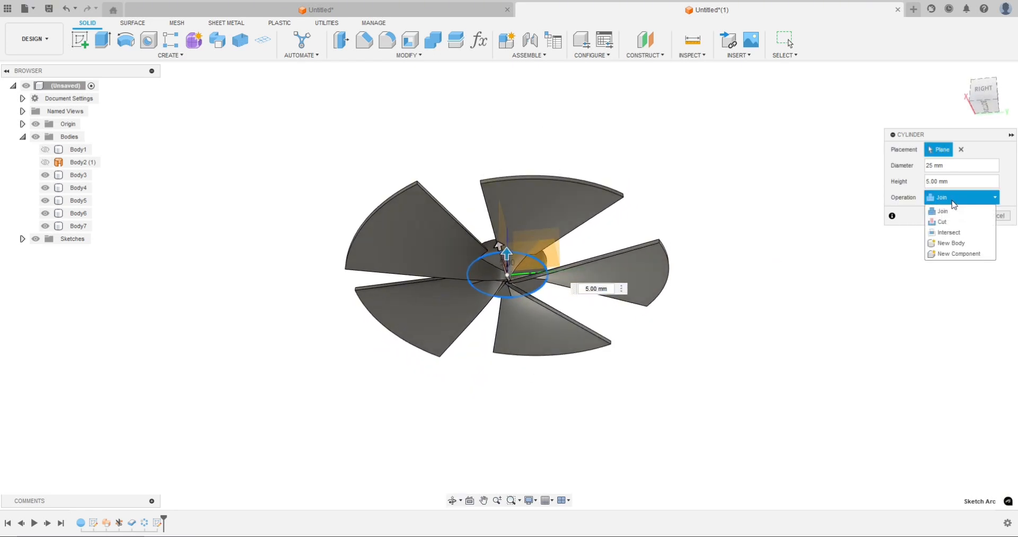
left_click(951, 243)
left_click(958, 217)
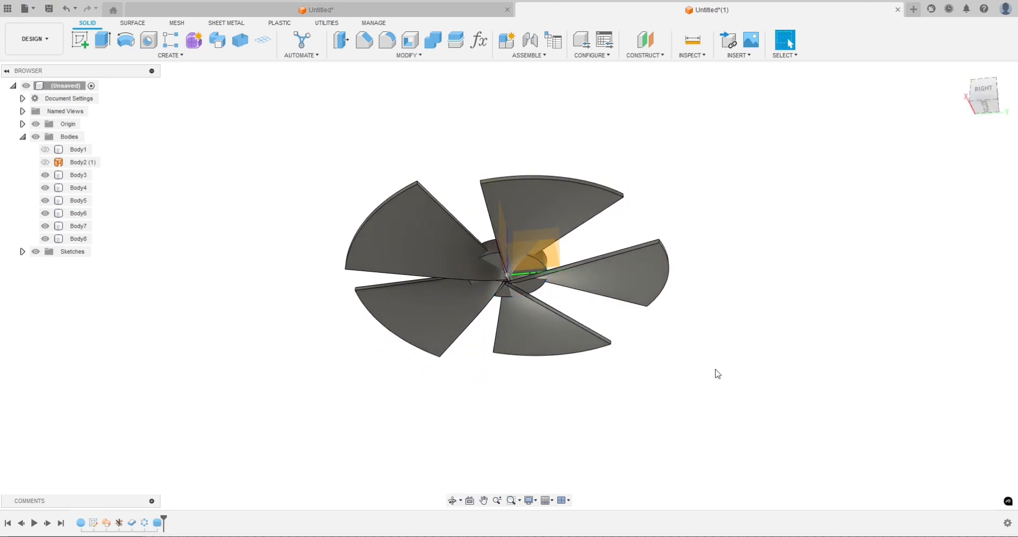
Extrude the hub's underside face downward by 5 mm, joining the hub and the blades into one body
left_click(497, 264)
type("e2")
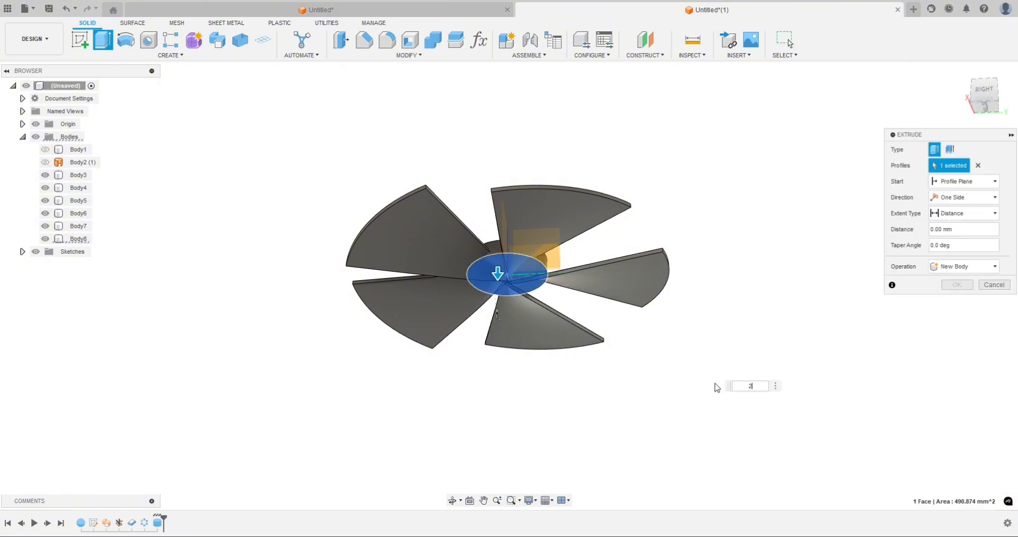
middle_click_drag(613, 369, 613, 373, "shift")
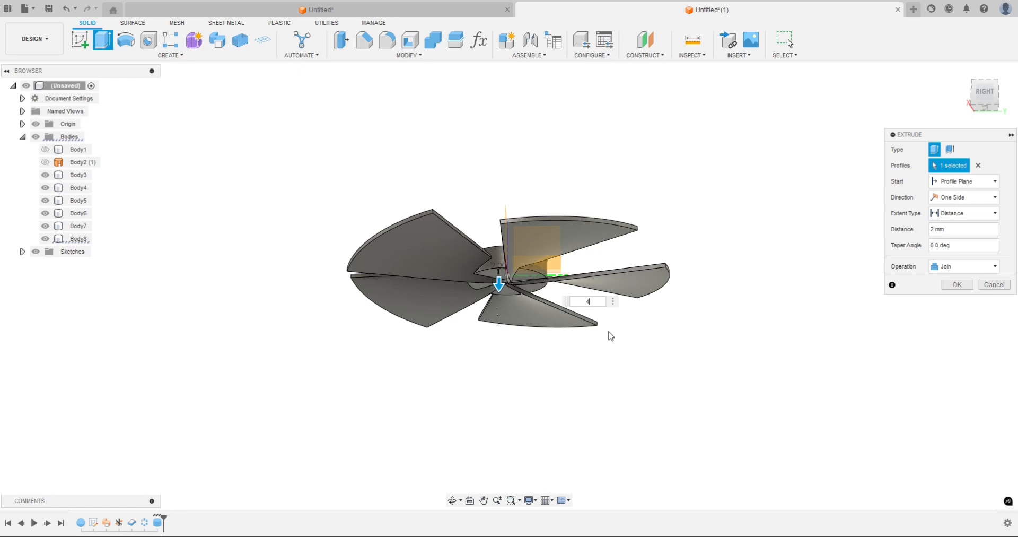
middle_click_drag(526, 401, 474, 379, "shift")
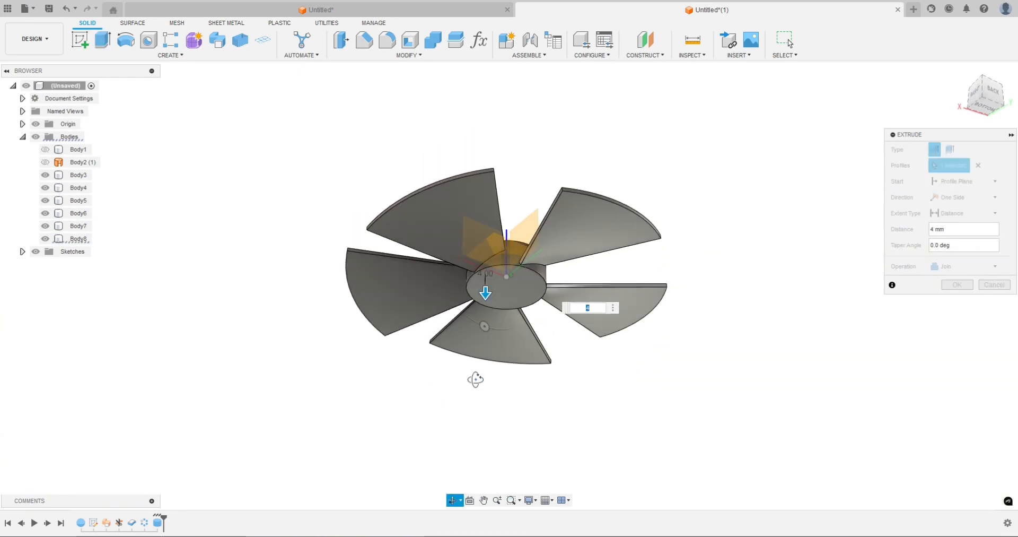
scroll(521, 275, "up", 5)
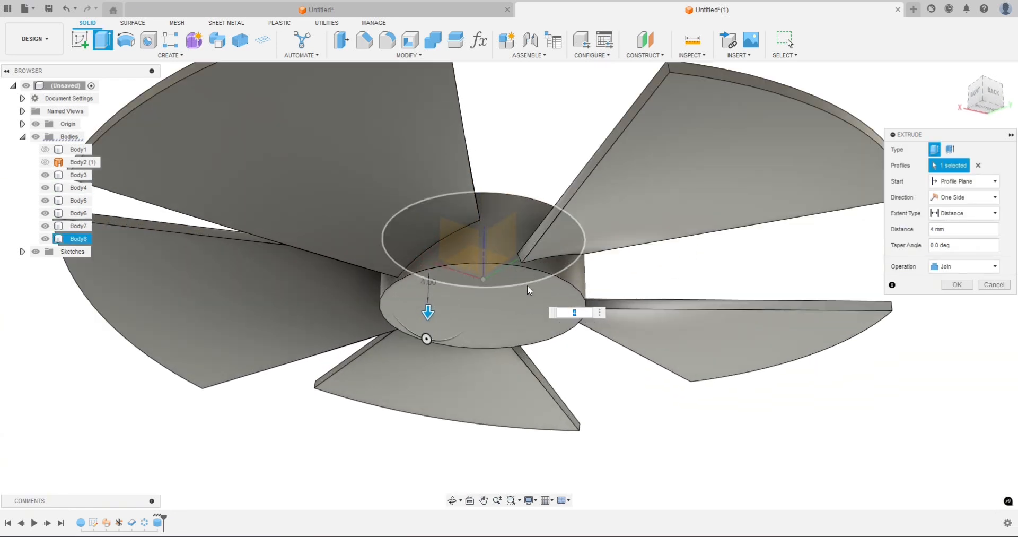
type("5")
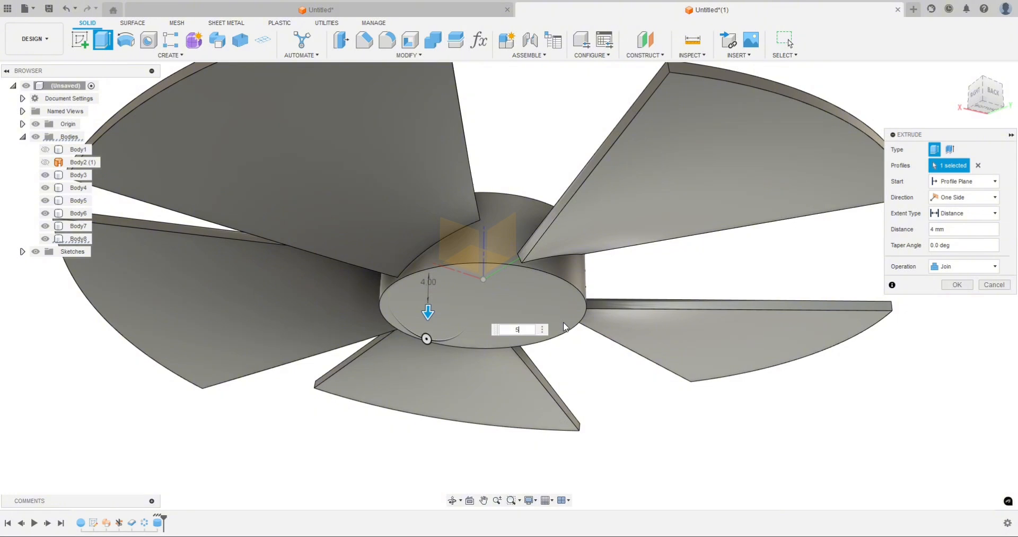
middle_click_drag(834, 316, 811, 421, "shift")
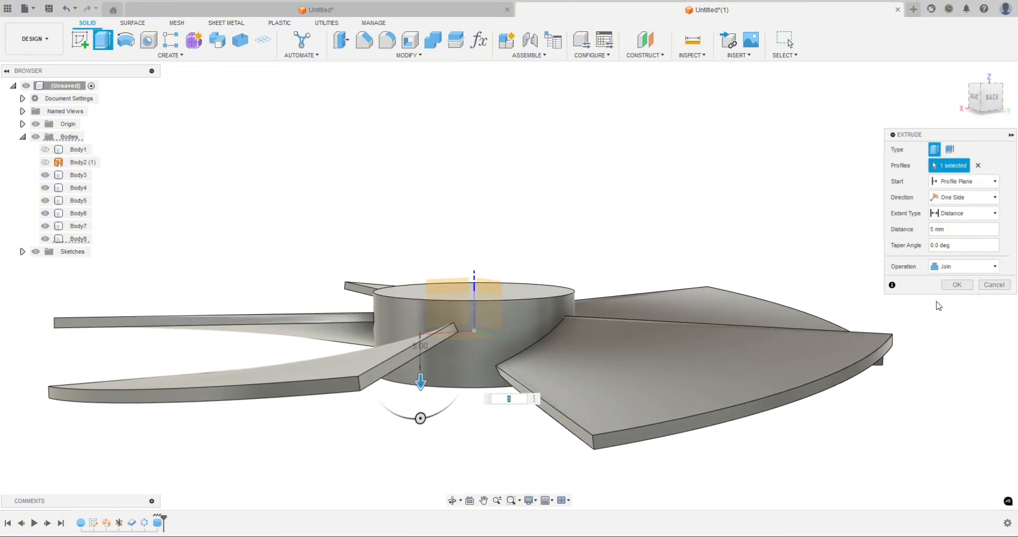
left_click(966, 287)
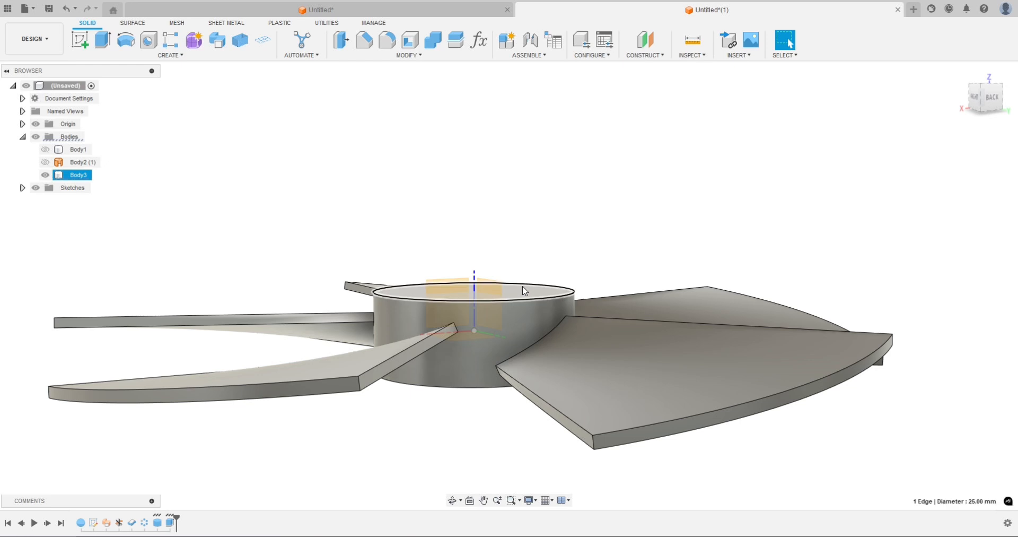
Hide the origin geometry and chamfer the hub's upper circular edge with an equal distance of 2 mm
middle_click_drag(624, 236, 229, 139, "shift")
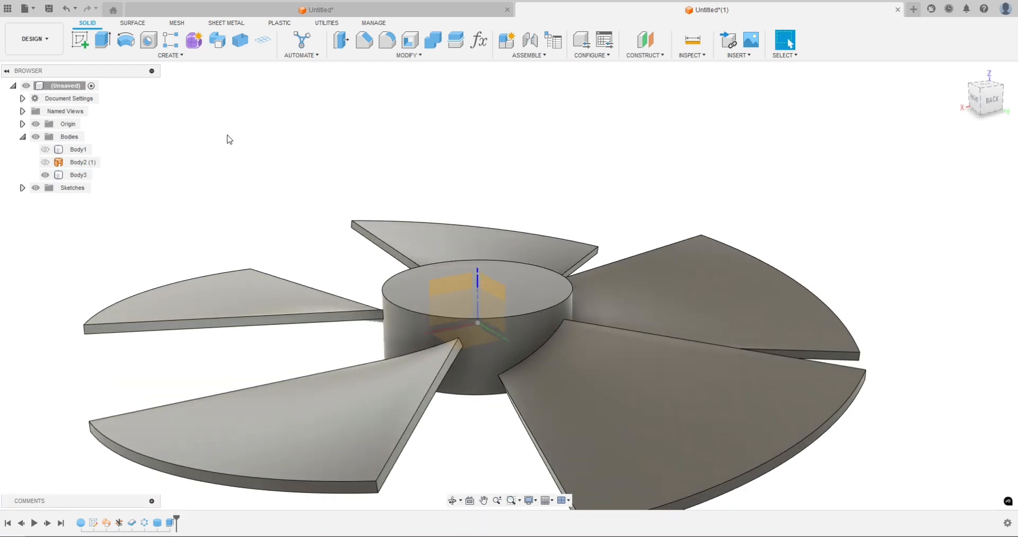
left_click(35, 124)
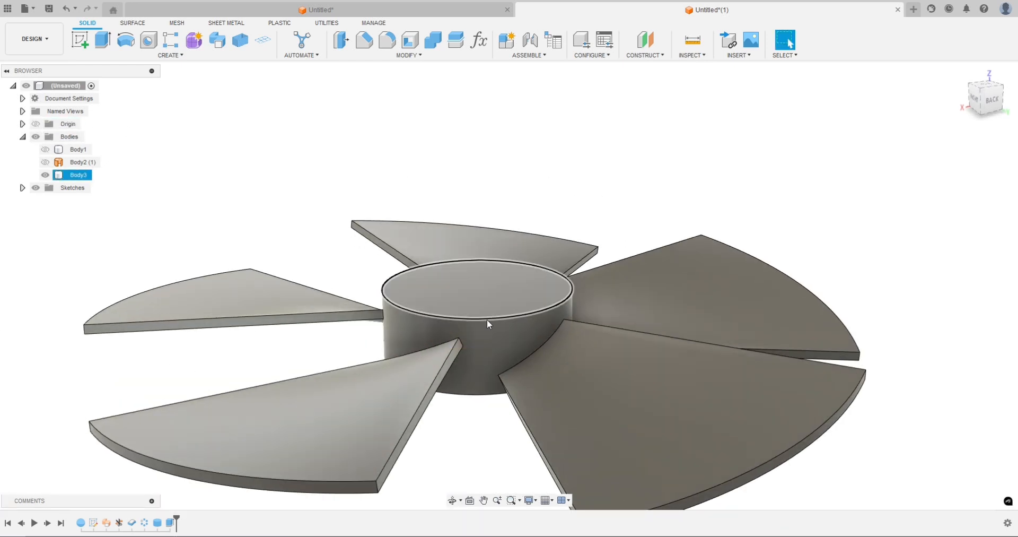
left_click(487, 320)
left_click(365, 48)
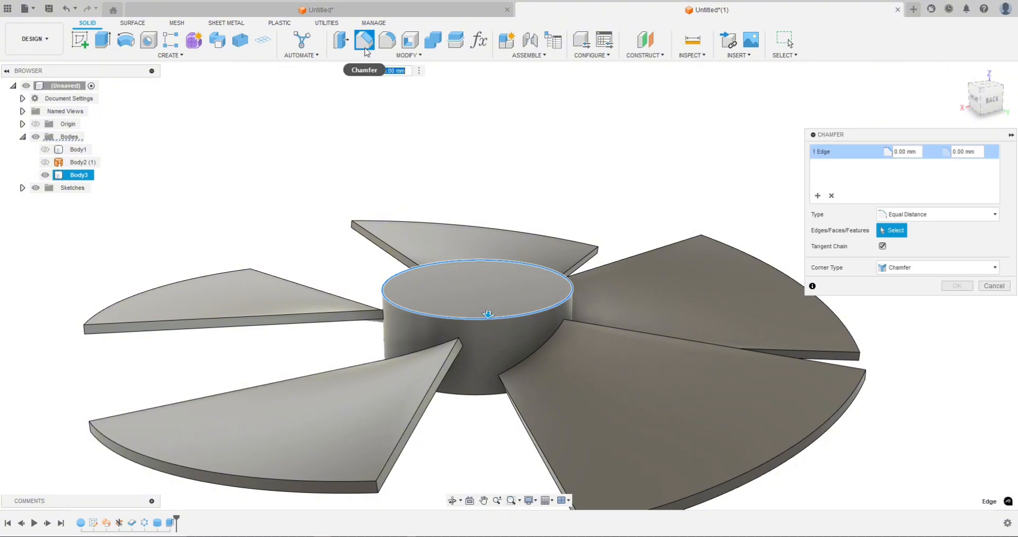
key("Return")
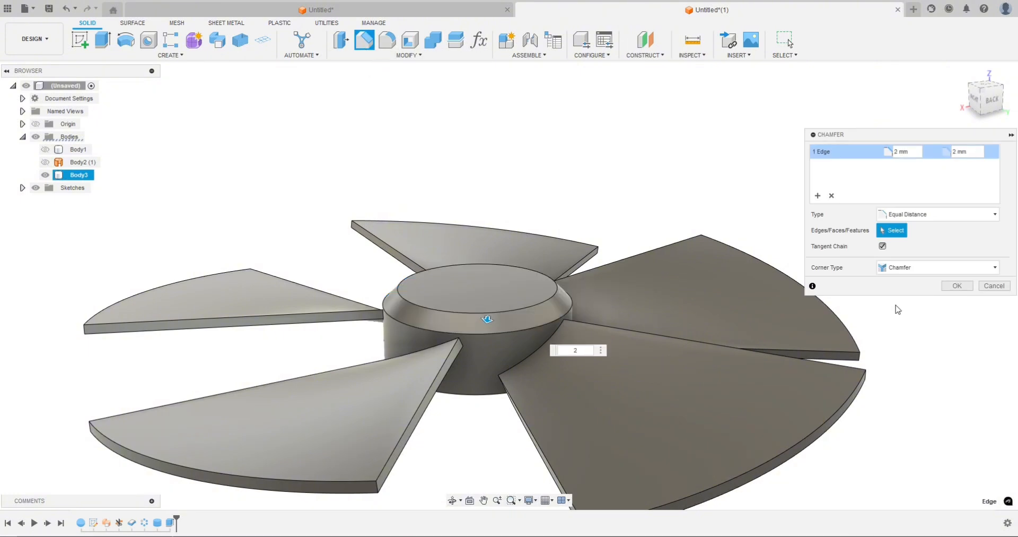
left_click(945, 287)
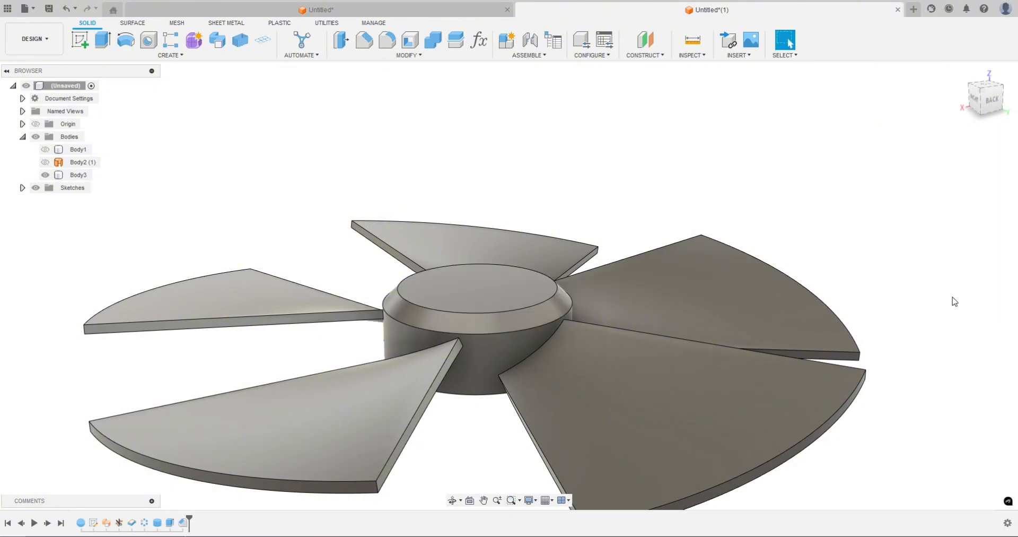
Sketch a 6.45 mm diameter circle on the hub's upper face, centred on the origin
middle_click_drag(903, 438, 560, 362, "shift")
left_click(508, 330)
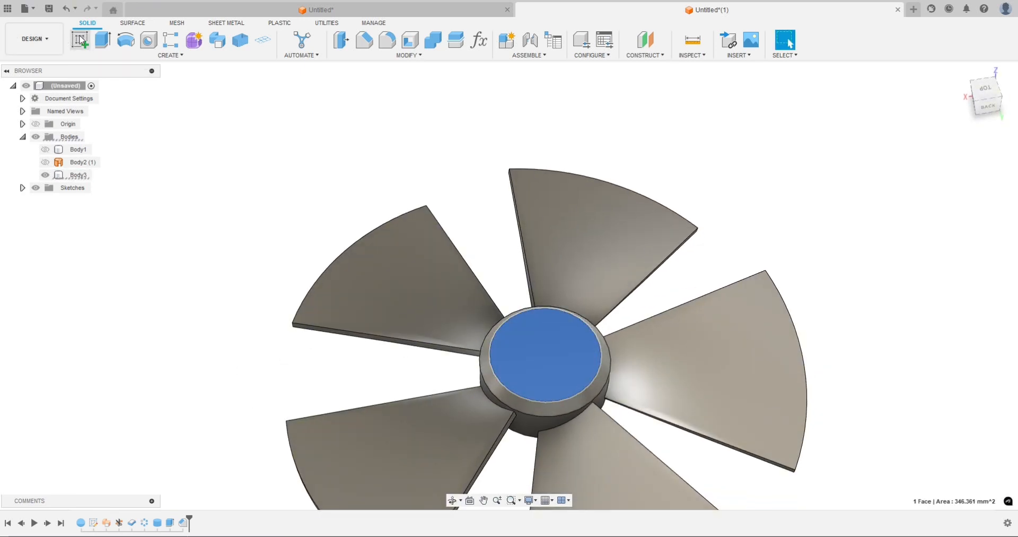
left_click(81, 41)
key("c")
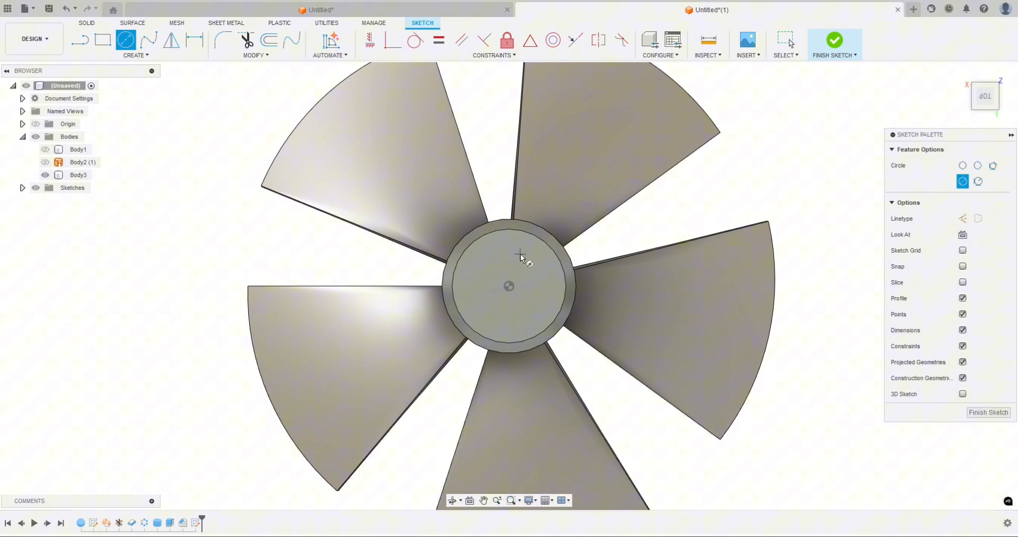
left_click(508, 286)
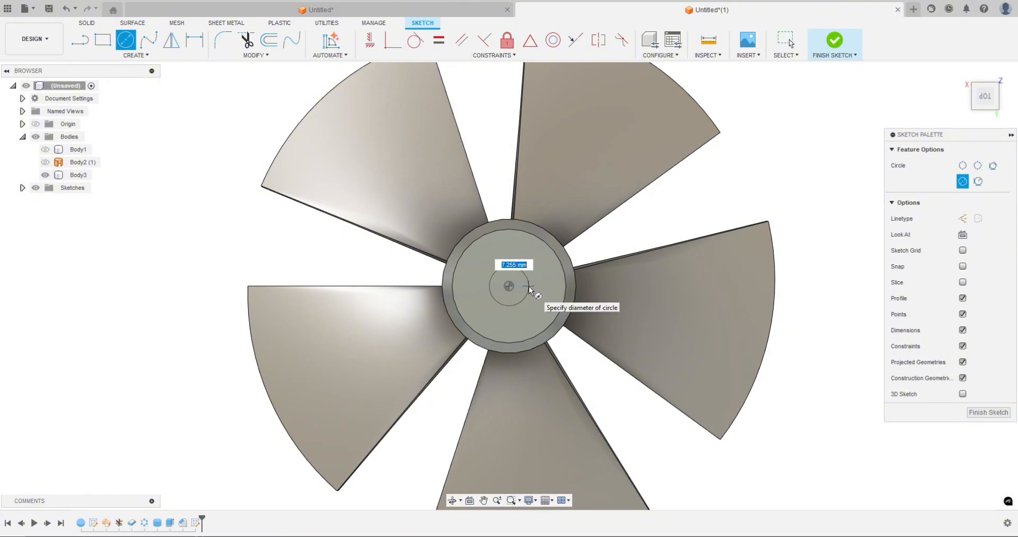
type("6.")
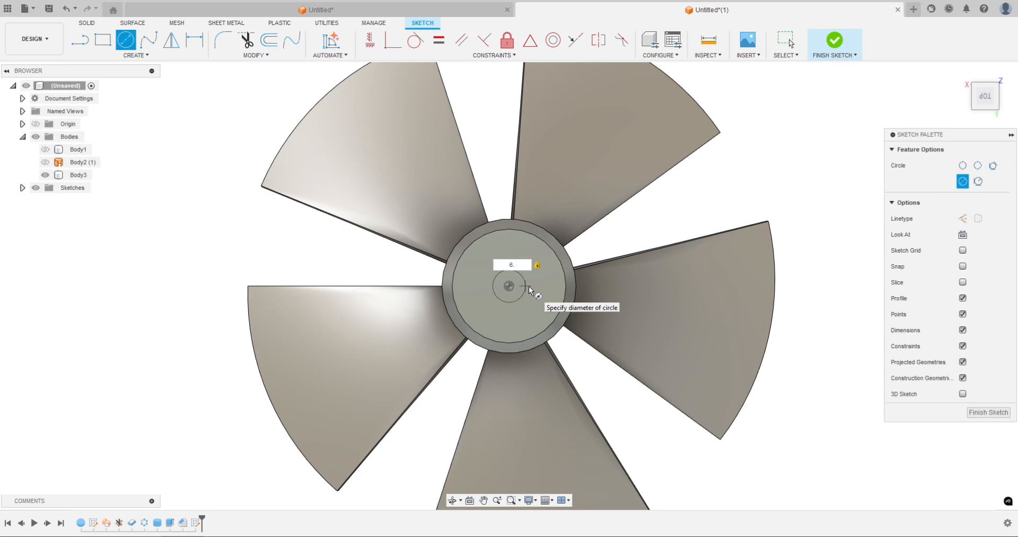
key("BackSpace")
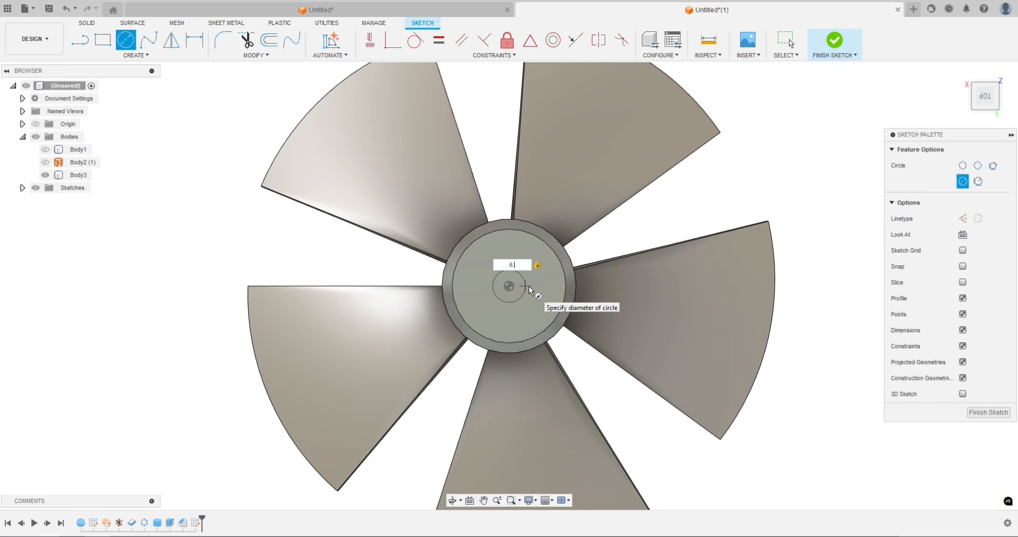
type(".45")
key("Return")
key("Escape")
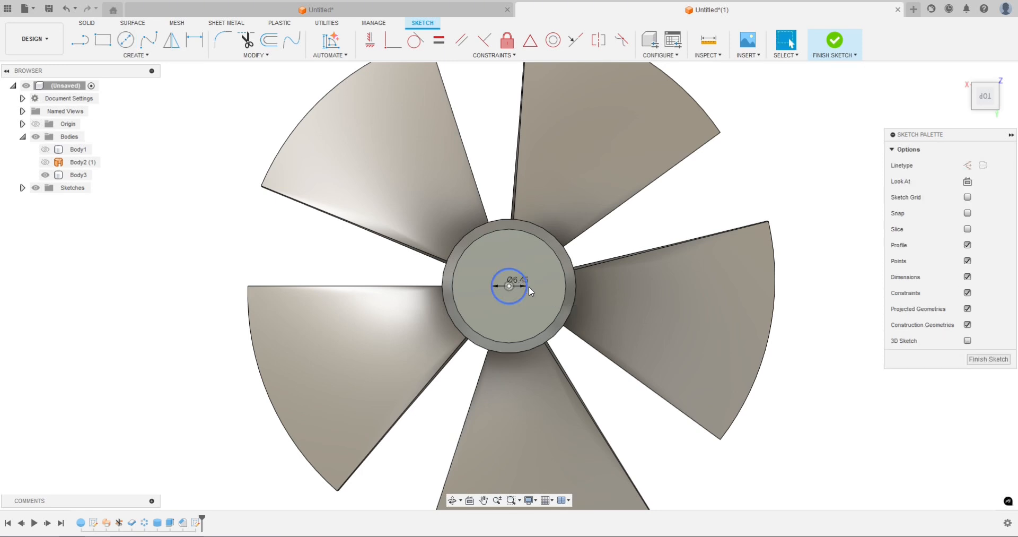
Finish the sketch and extrude the circle profile 21 mm downward as a cut through the hub
left_click(834, 38)
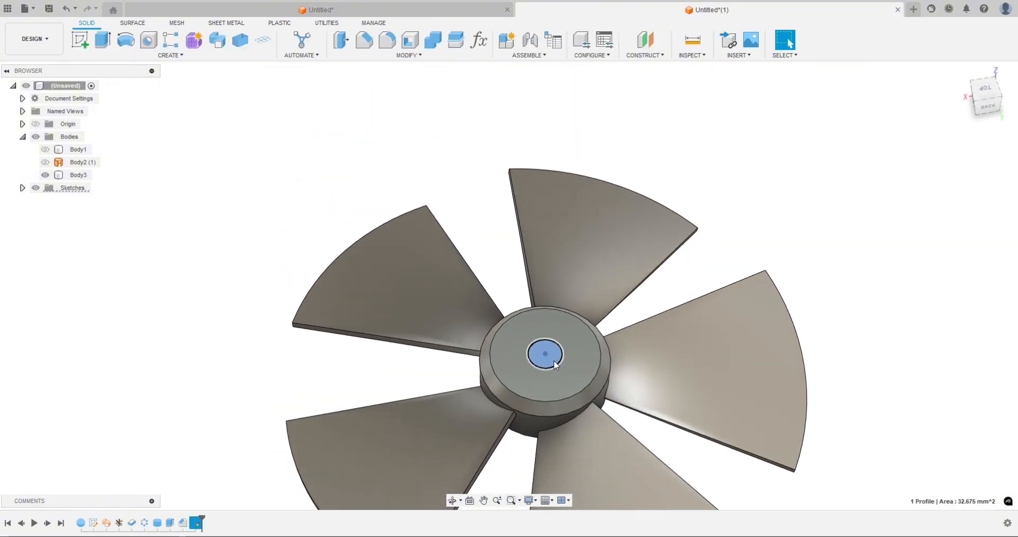
left_click(555, 365)
key("e")
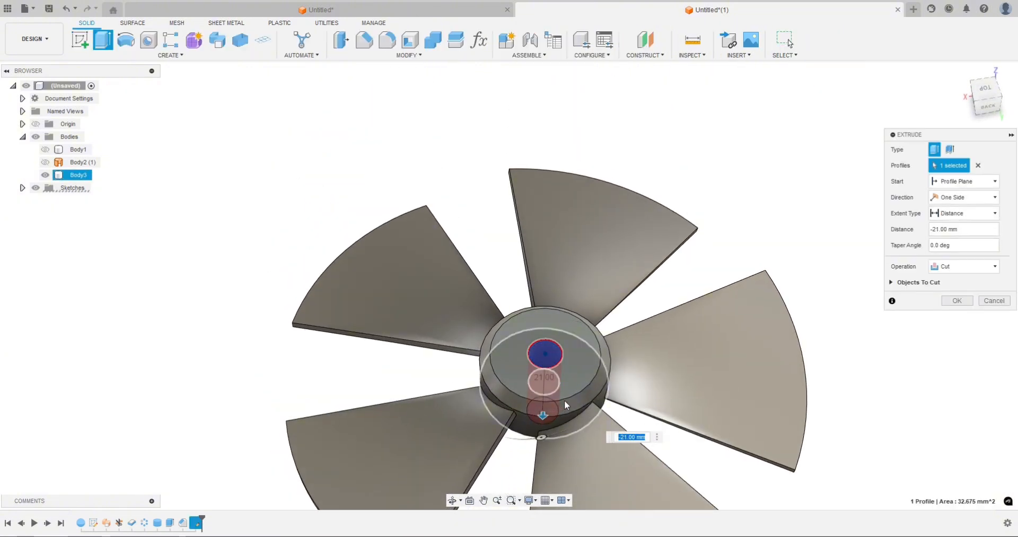
key("Return")
scroll(400, 227, "down", 5)
middle_click_drag(289, 385, 503, 335, "shift")
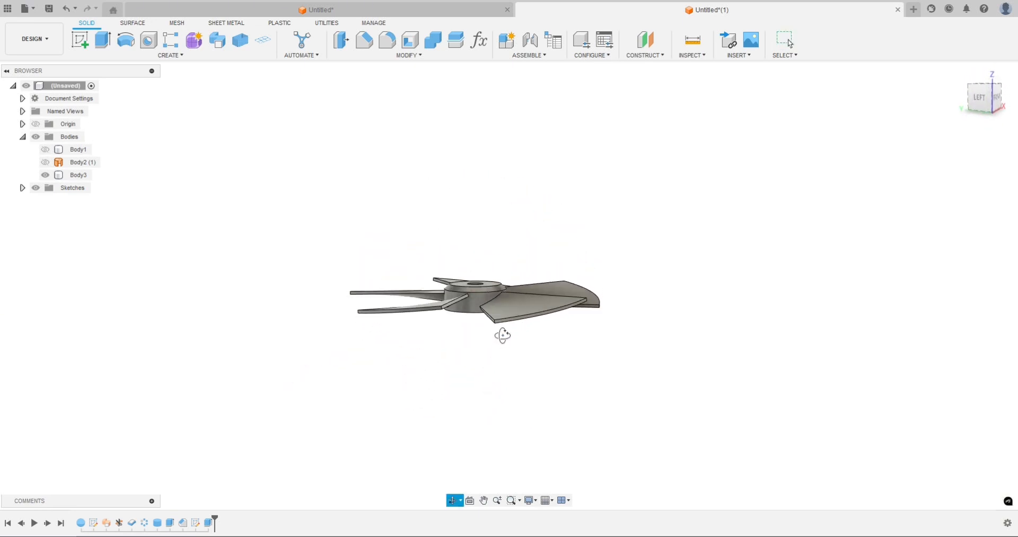
scroll(498, 344, "up", 5)
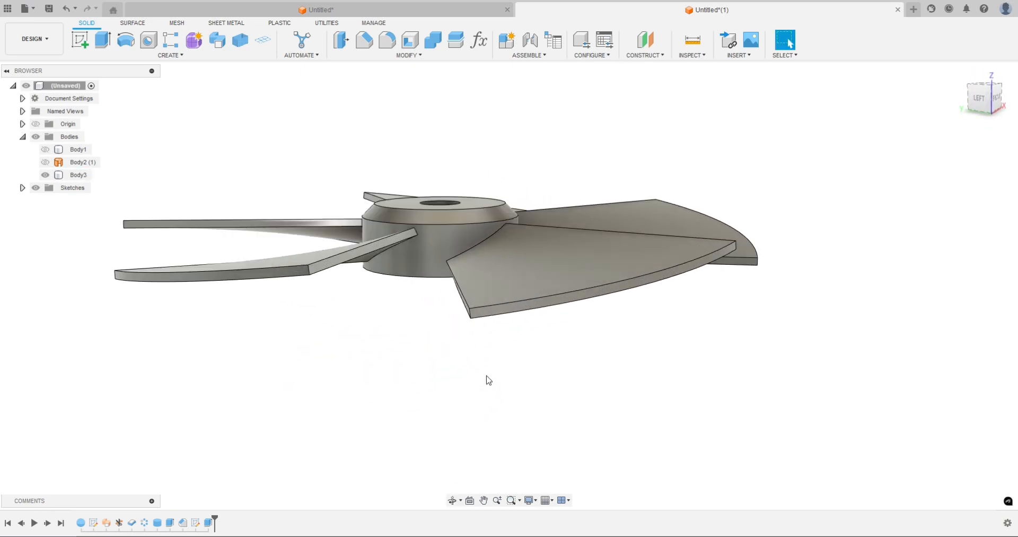
middle_click_drag(534, 316, 493, 262, "shift")
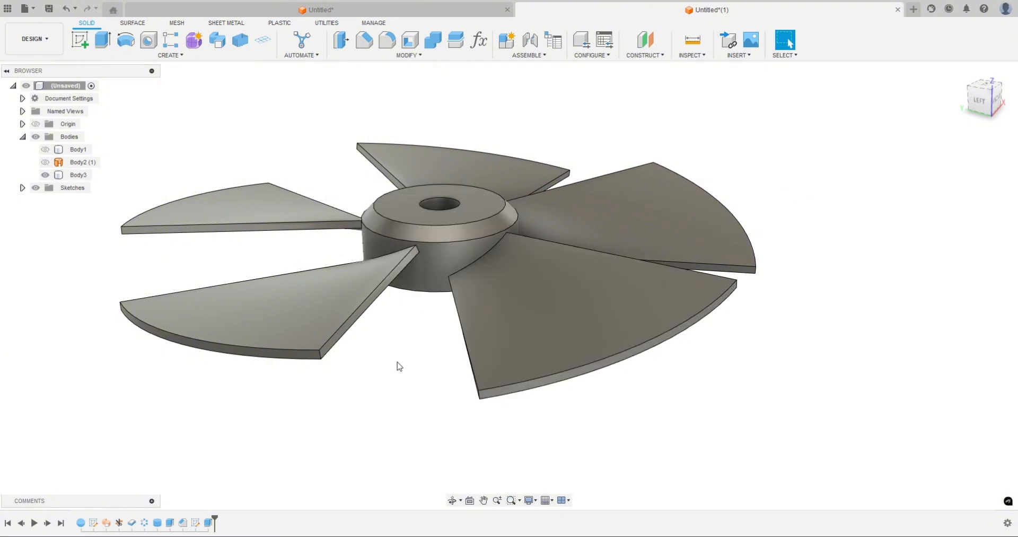
scroll(509, 334, "down", 2)
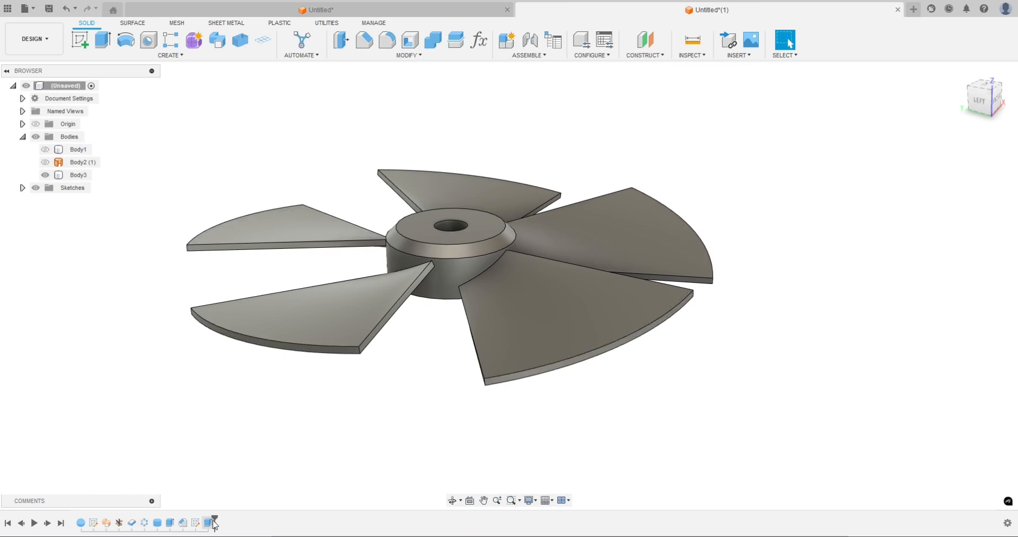
Roll the design history back to just before the circular pattern and fillet the single blade's two outer corner edges with a 6.25 mm radius
left_click_drag(214, 518, 137, 519)
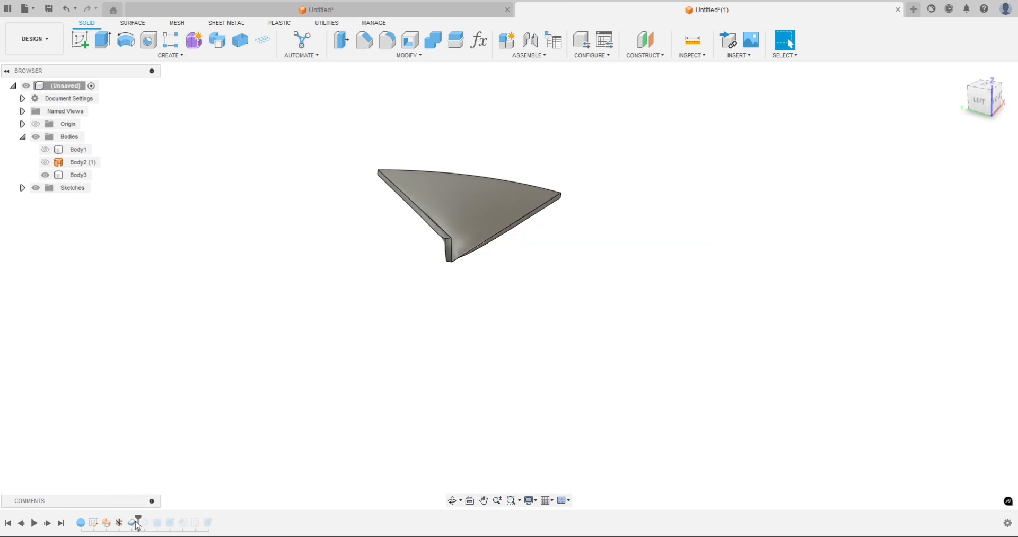
middle_click_drag(446, 371, 319, 295, "shift")
left_click(318, 295)
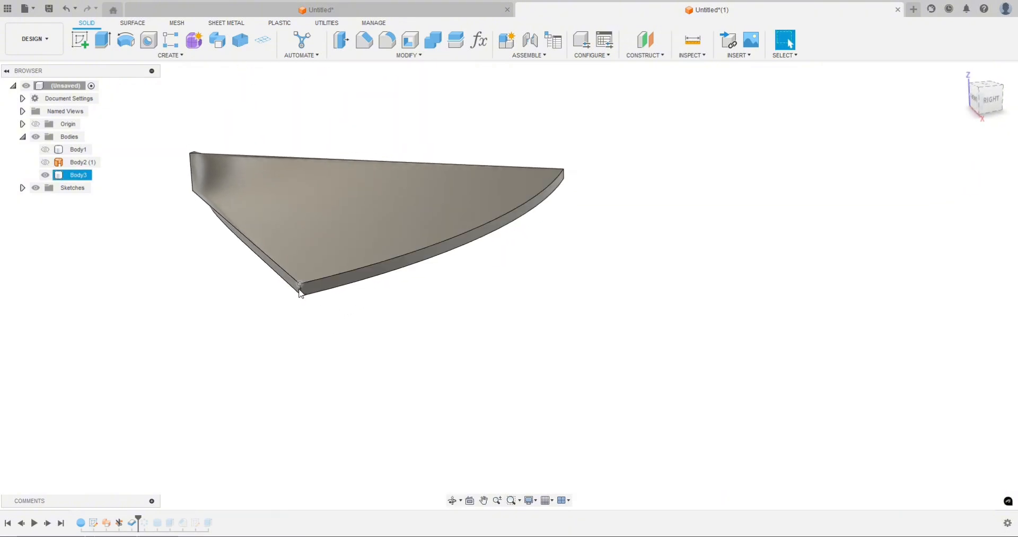
scroll(305, 292, "up", 2)
left_click(312, 289)
middle_click_drag(312, 288, 504, 275, "shift")
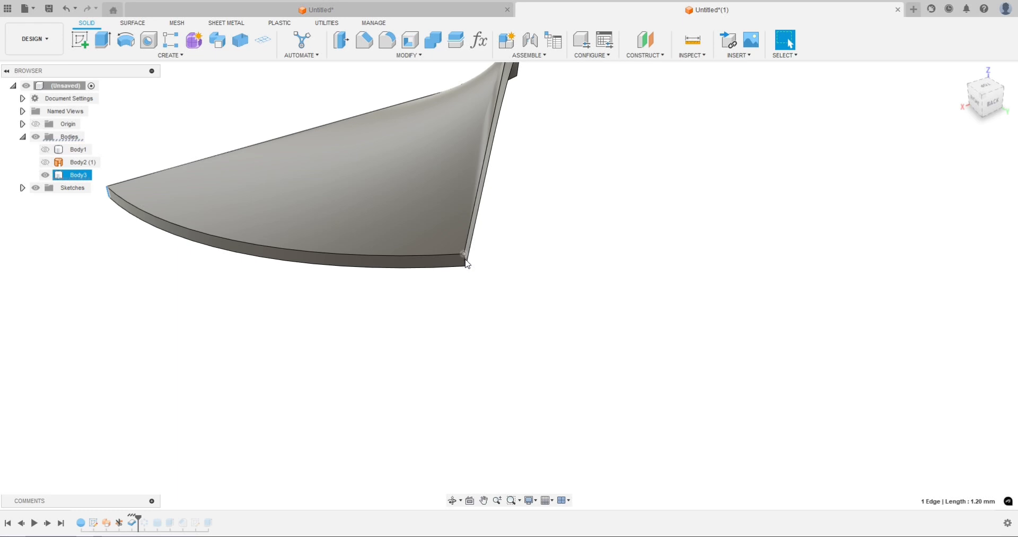
left_click(466, 260, "ctrl")
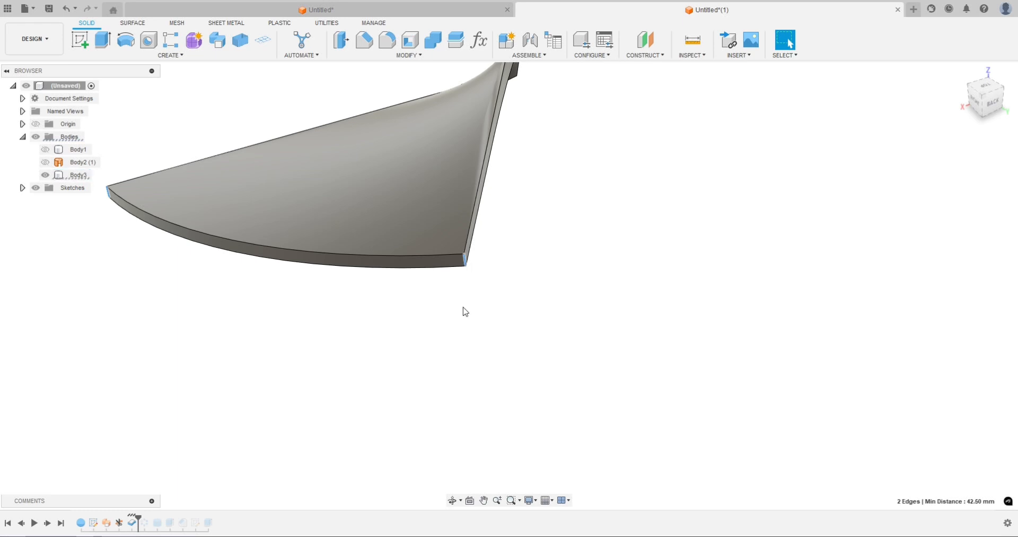
left_click(387, 40)
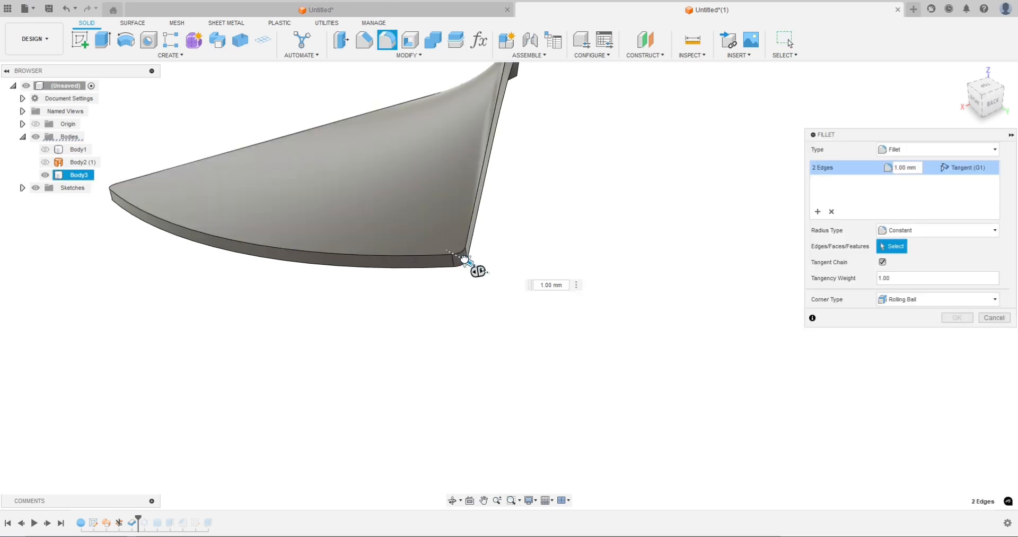
left_click_drag(465, 260, 452, 253)
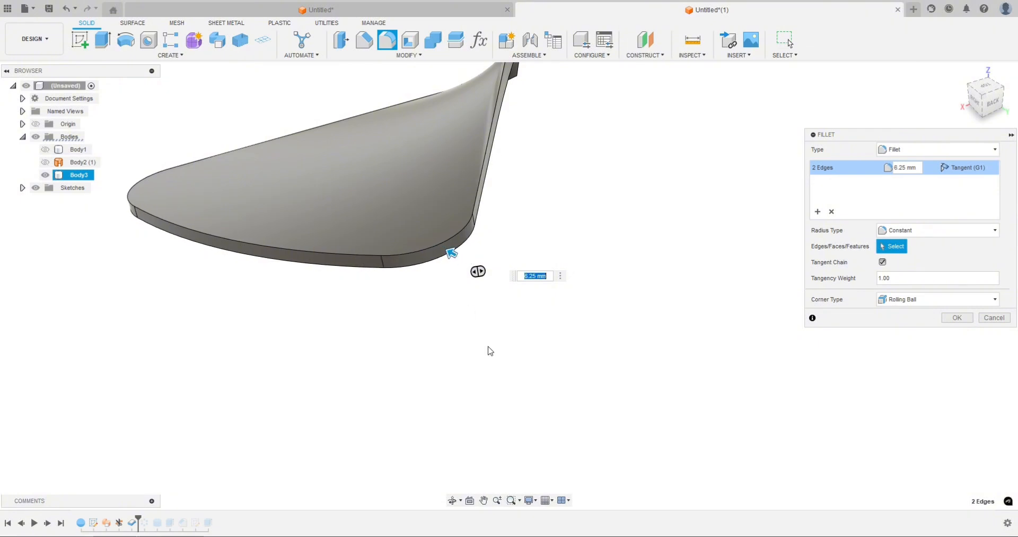
middle_click_drag(491, 351, 520, 377, "shift")
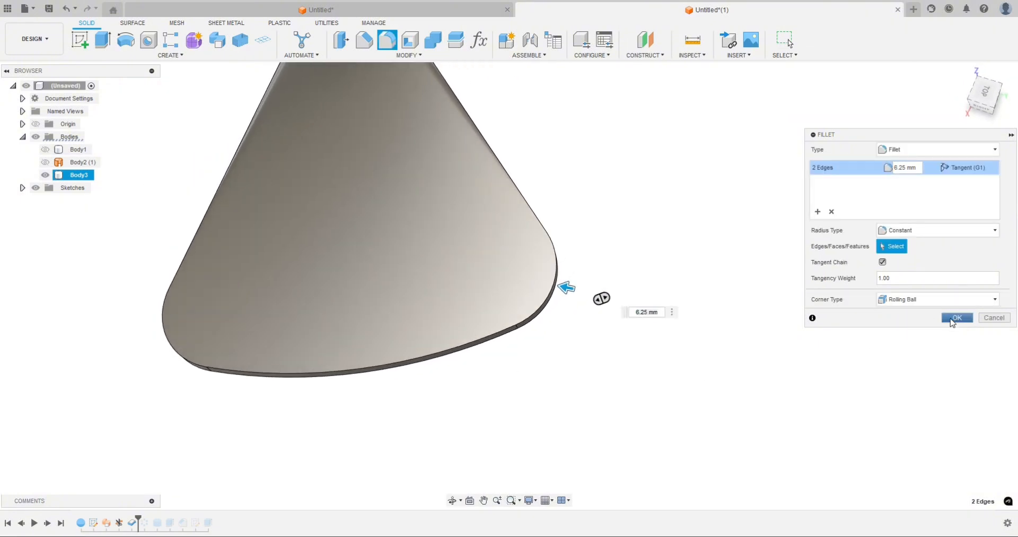
left_click(955, 318)
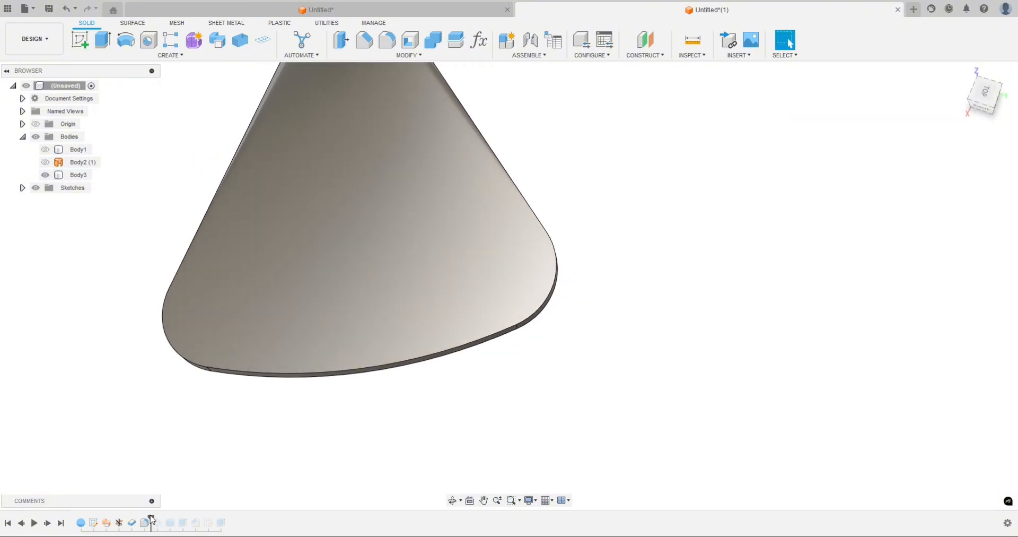
Roll the design history forward to the last feature to rebuild the complete fan
left_click_drag(150, 515, 227, 520)
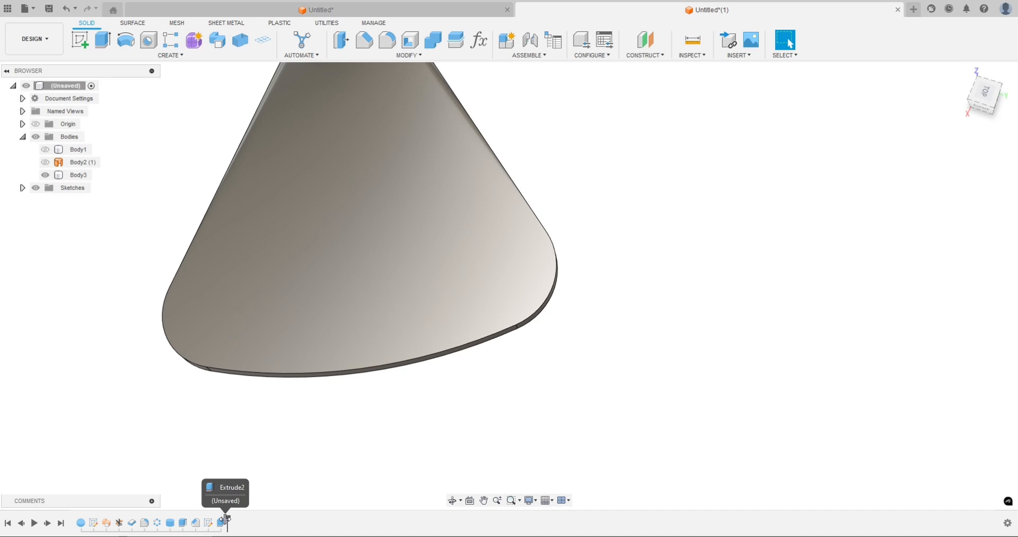
scroll(634, 364, "down", 5)
middle_click_drag(639, 378, 669, 345, "shift")
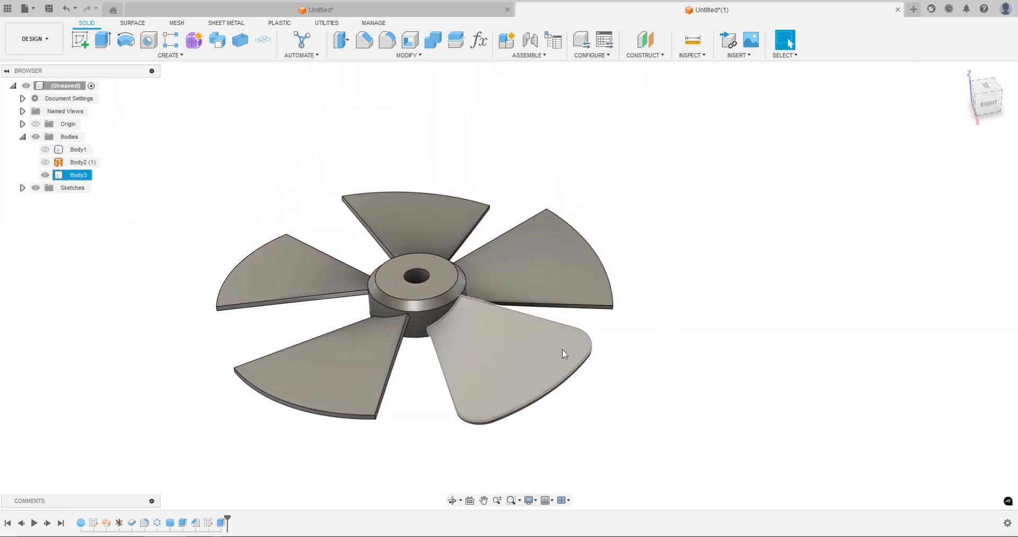
Reopen the blades' circular pattern to check its settings, accept it as is, and inspect the corners of all blades
double_click(158, 522)
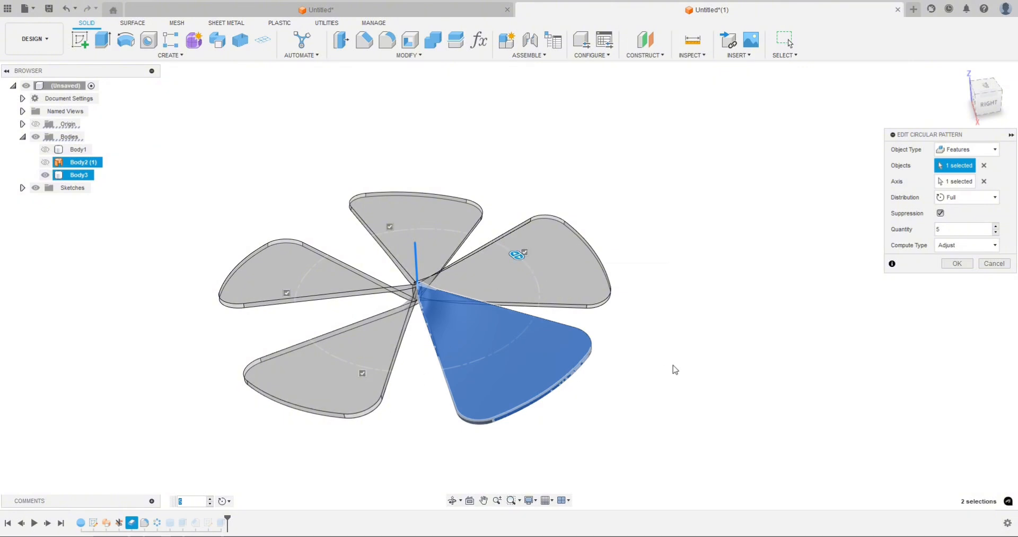
mouse_move(673, 366)
middle_mouse_down("shift")
mouse_move(682, 359)
mouse_move(673, 368)
middle_mouse_up("shift")
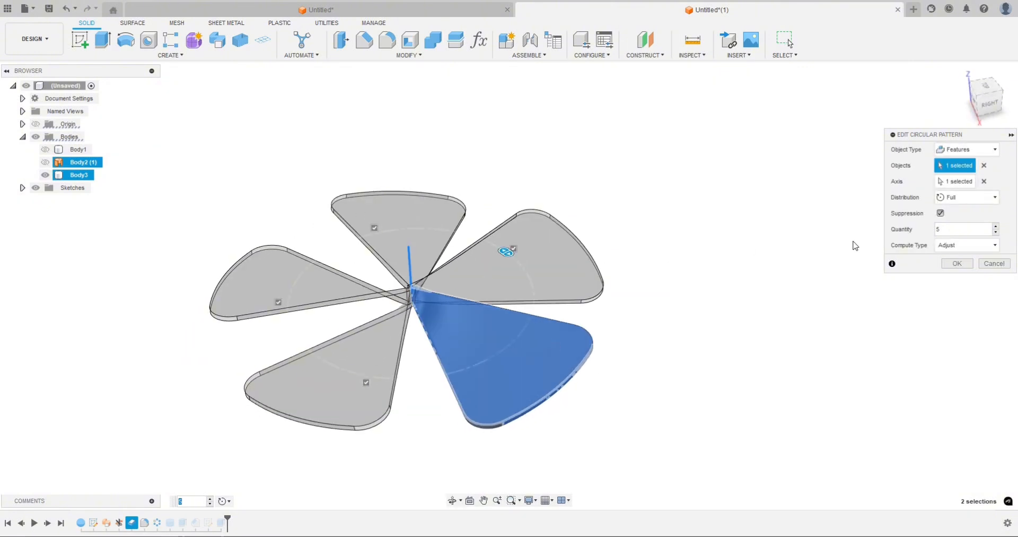
left_click(958, 264)
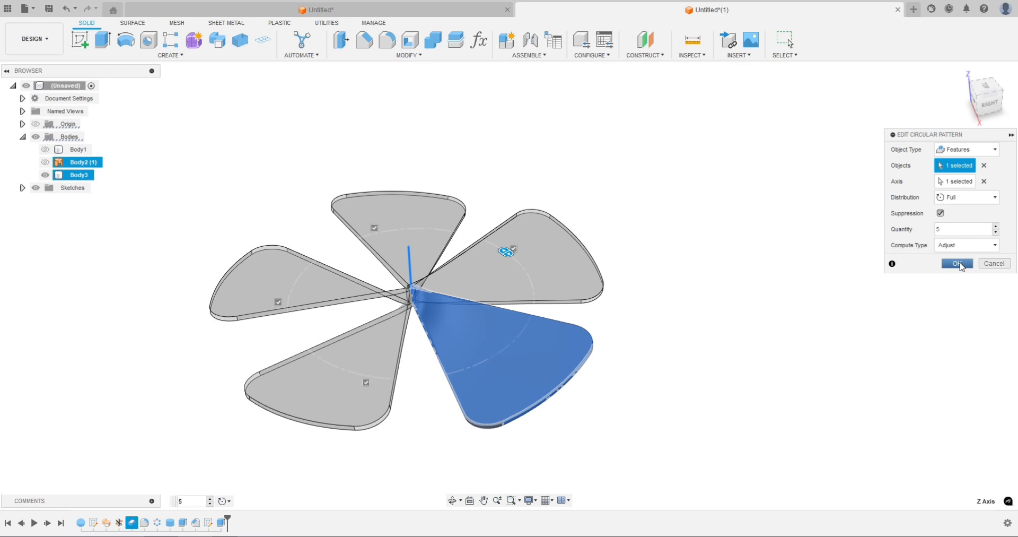
middle_click_drag(555, 432, 421, 394, "shift")
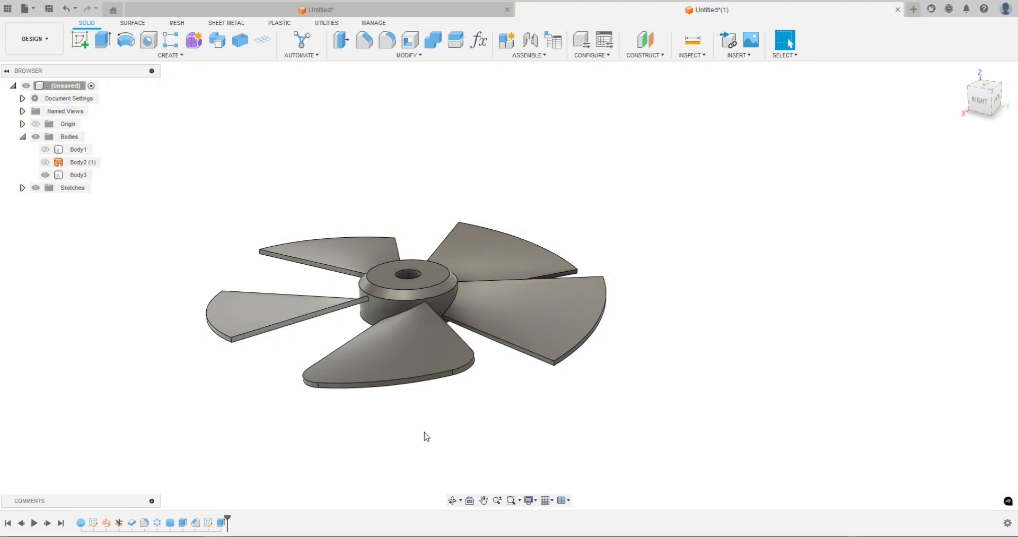
middle_click_drag(427, 436, 445, 448, "shift")
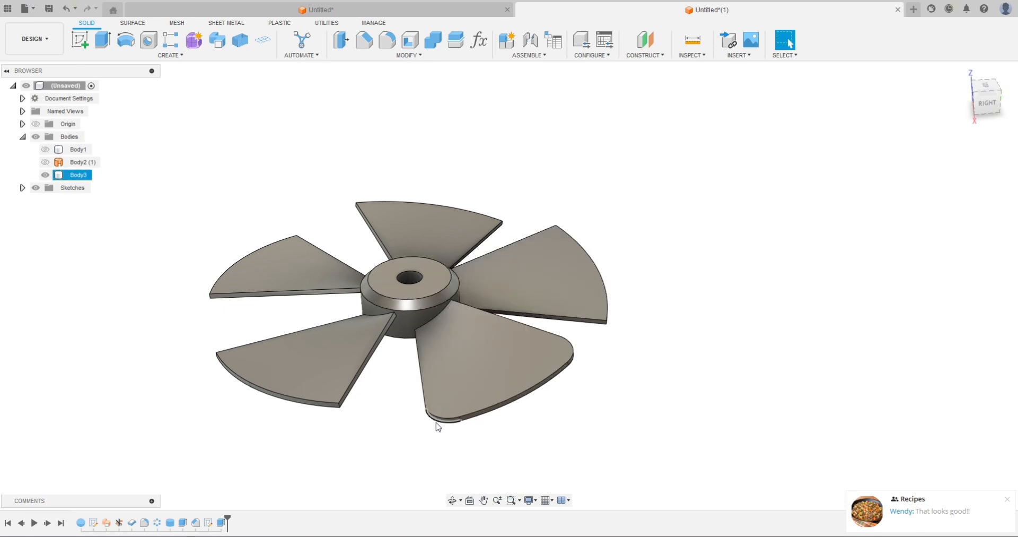
middle_click_drag(584, 384, 600, 353, "shift")
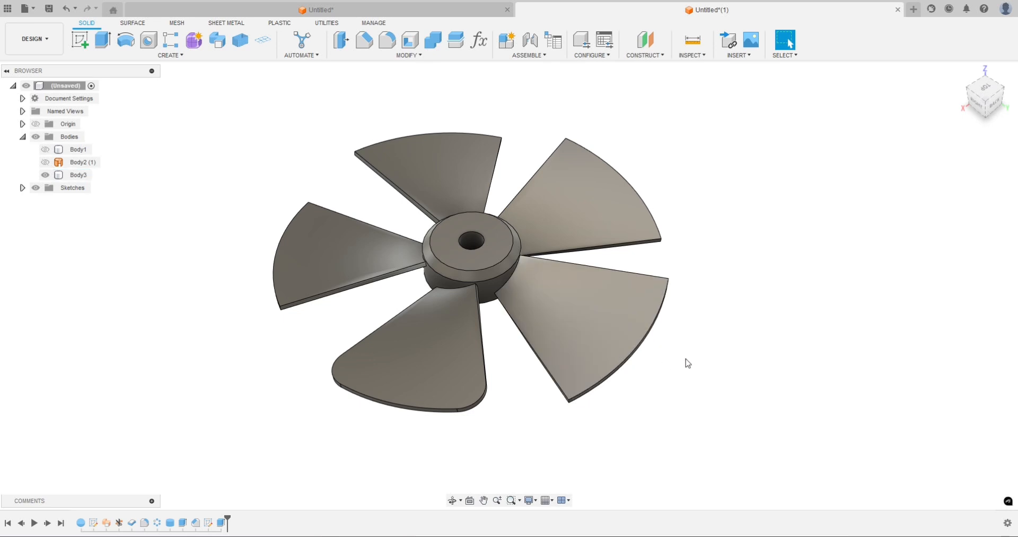
middle_click_drag(729, 376, 415, 377, "shift")
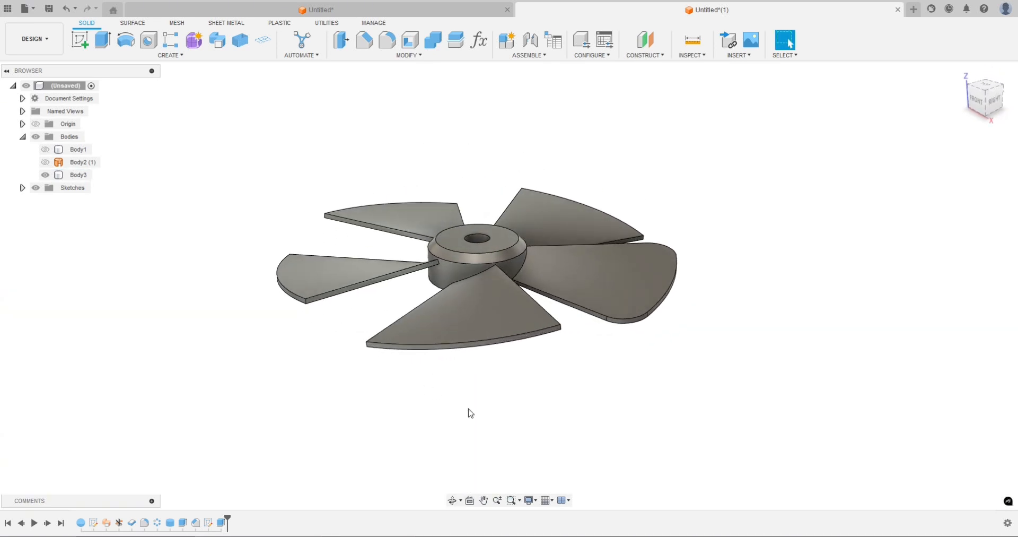